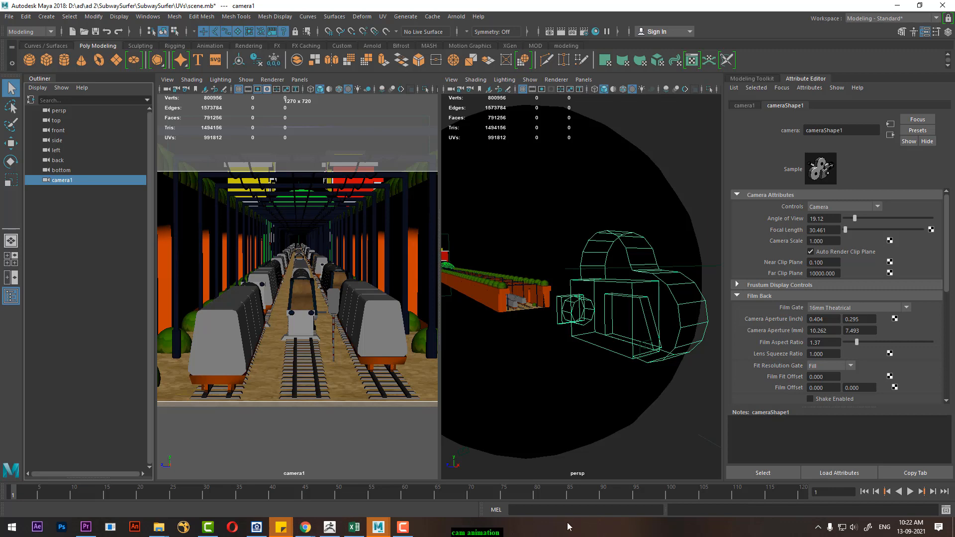
- Show the Range Slider below the viewports and set the playback end to frame 1000
click(664, 429)
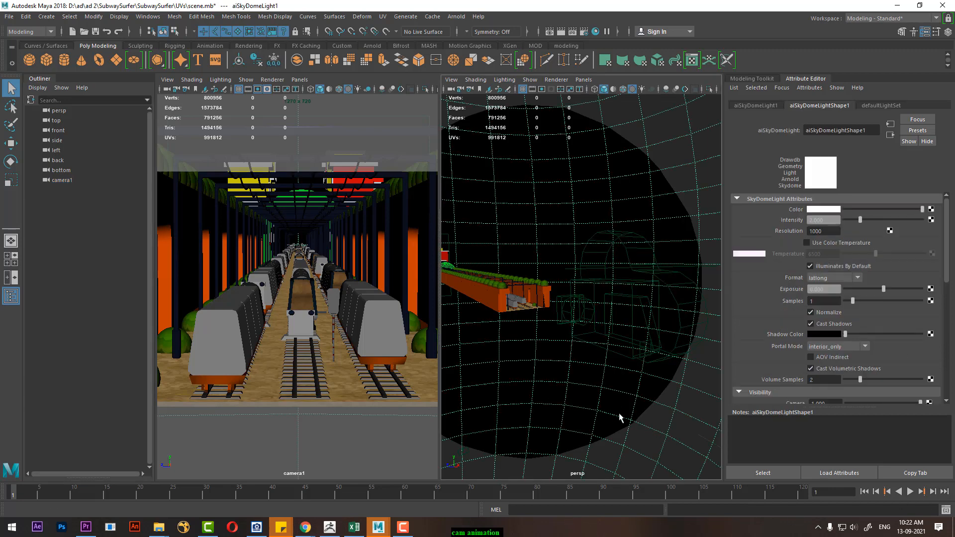
scroll(553, 327, down, 5)
key(space)
drag(705, 333, 706, 336)
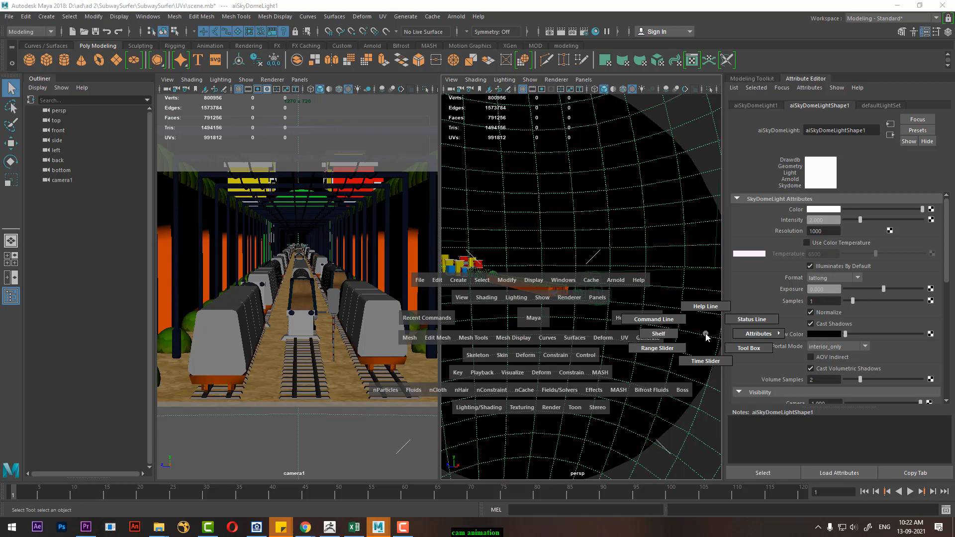
drag(660, 351, 662, 352)
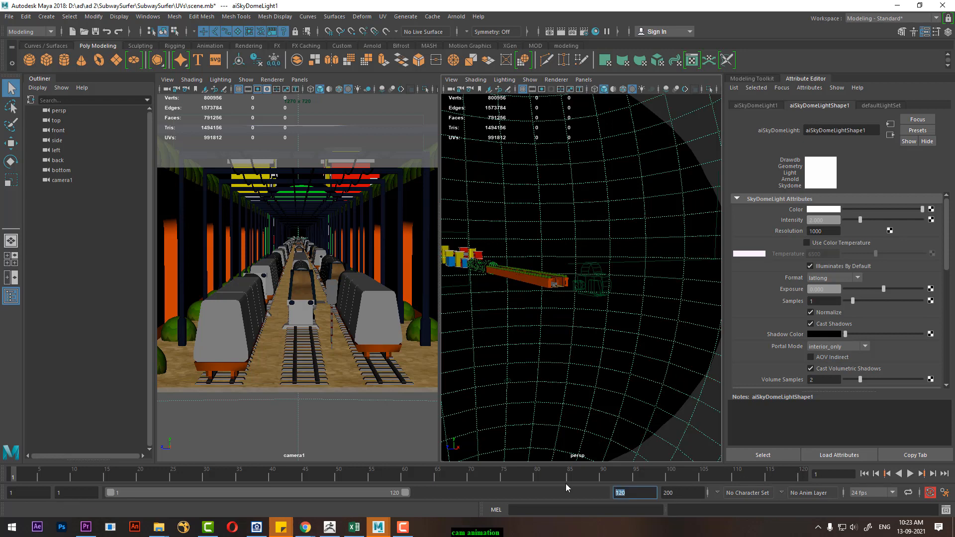
text(1000)
key(Return)
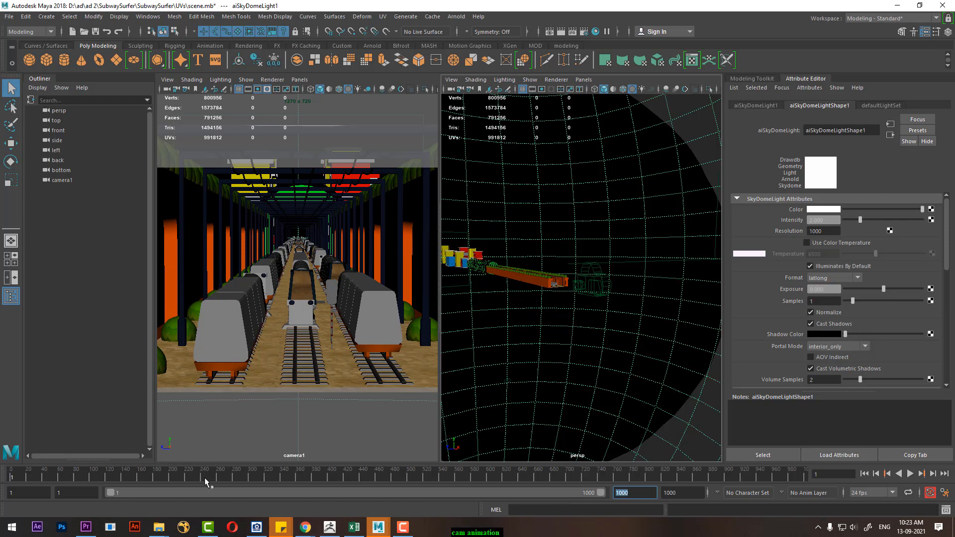
- Select camera1 with the Move tool and set the playback end to frame 100
click(603, 284)
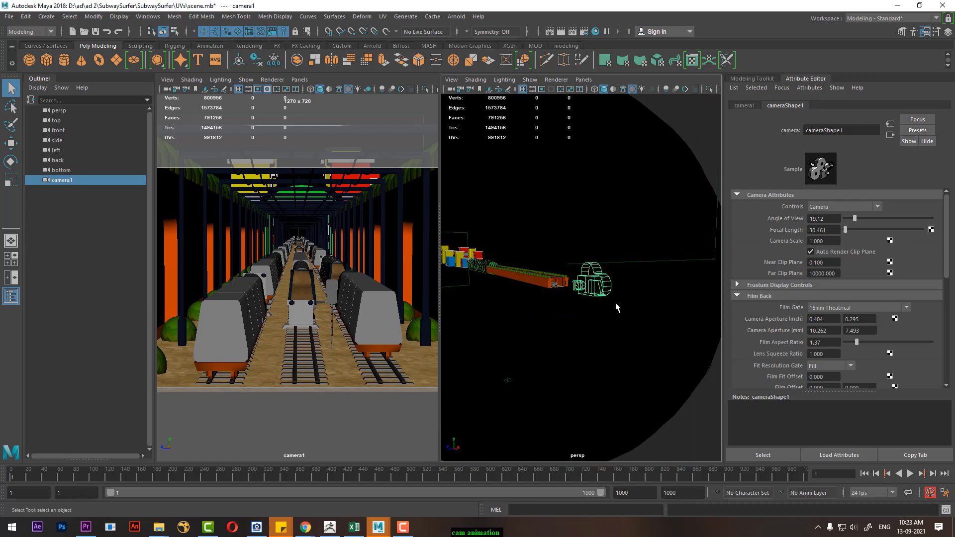
alt+right_drag(616, 305, 612, 405)
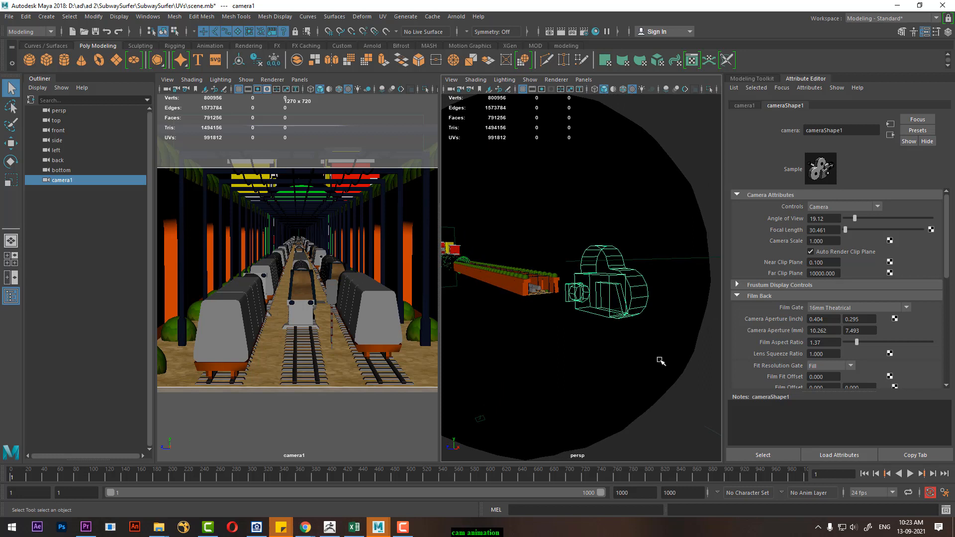
key(w)
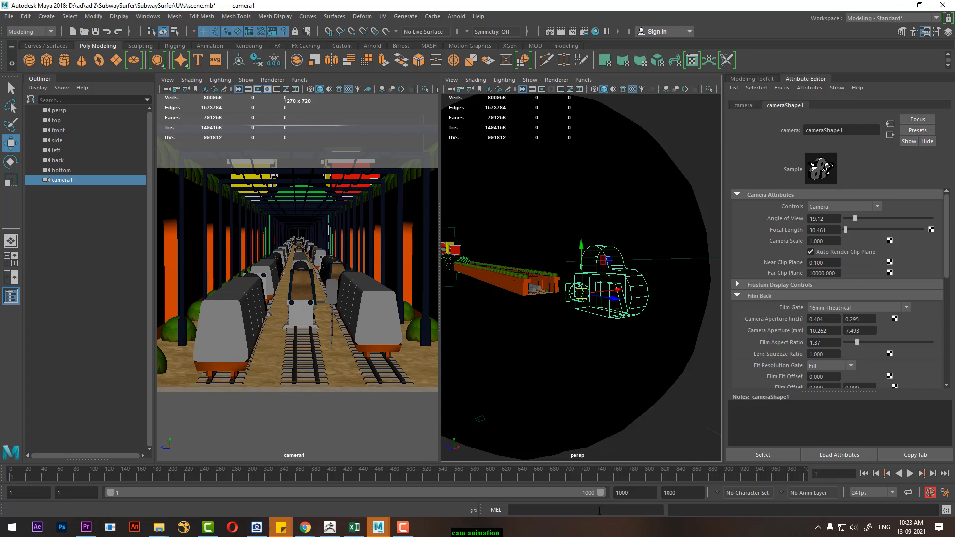
text(100)
key(Return)
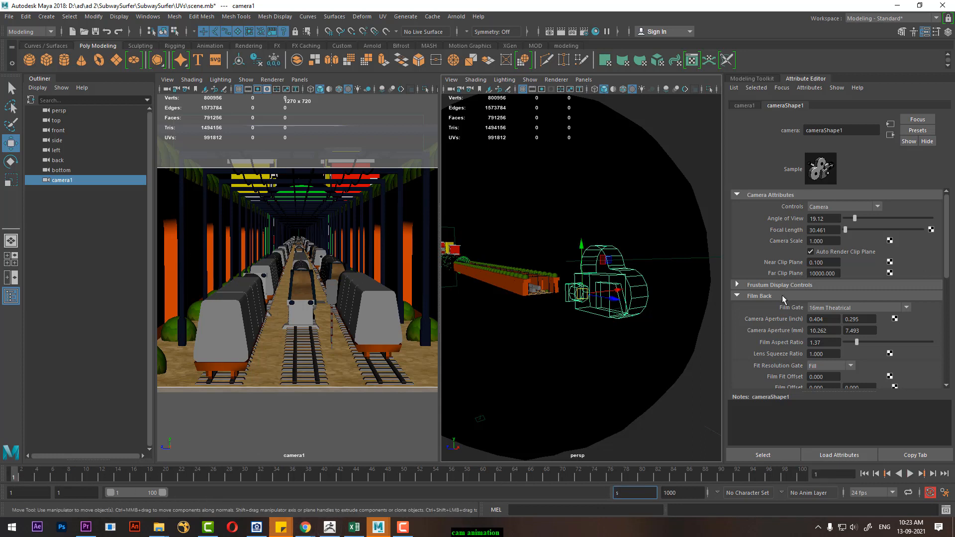
text(00)
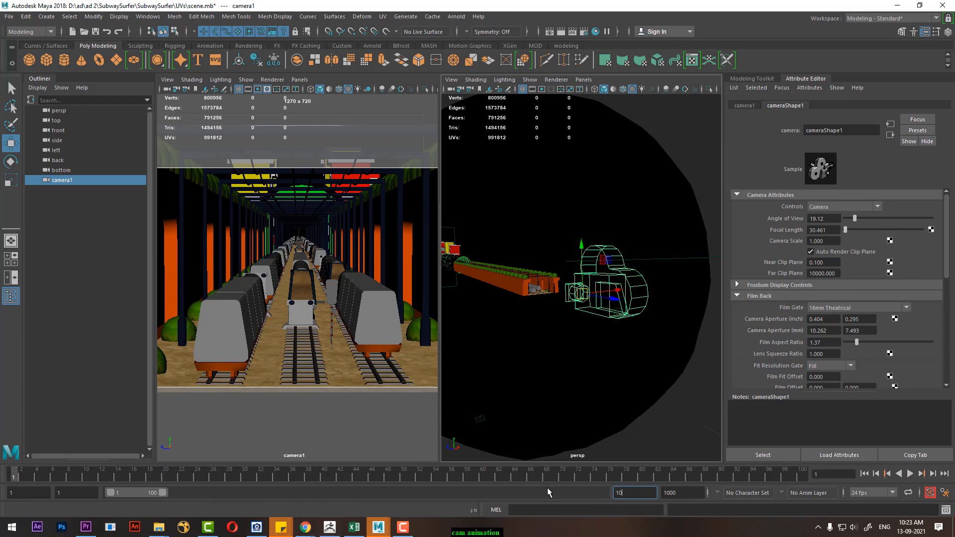
key(Return)
- At frame 100, move camera1 along the tracks into the scene, to about X 166, Y 25, Z 27
click(641, 348)
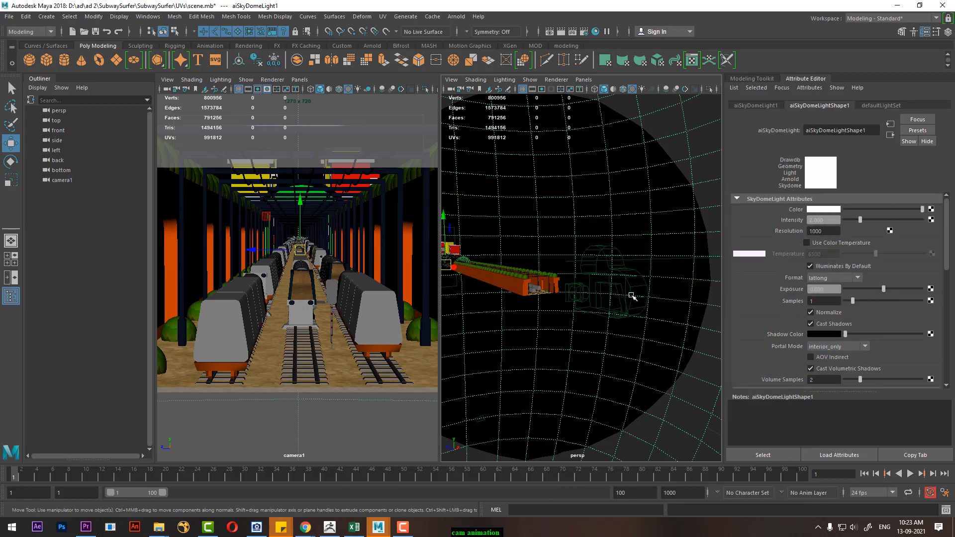
click(629, 312)
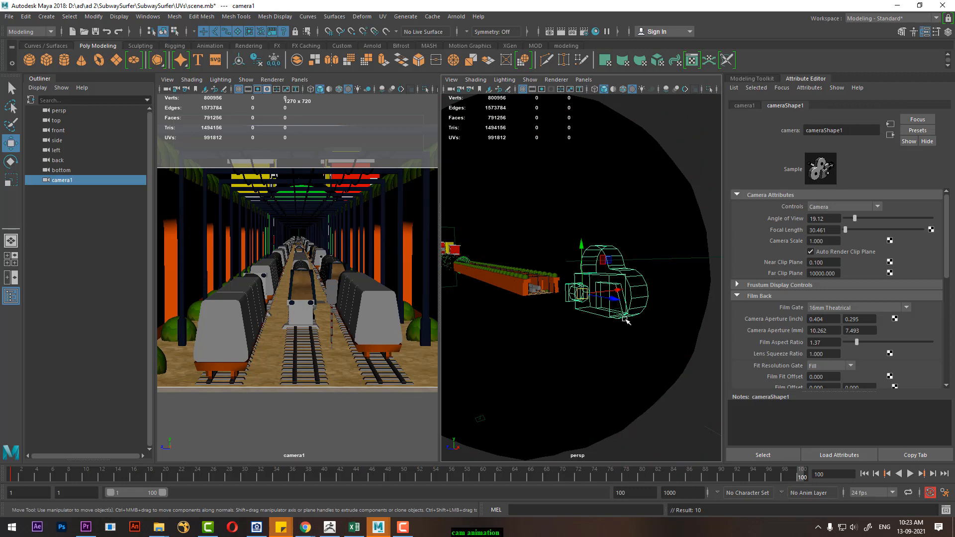
alt+drag(626, 320, 649, 285)
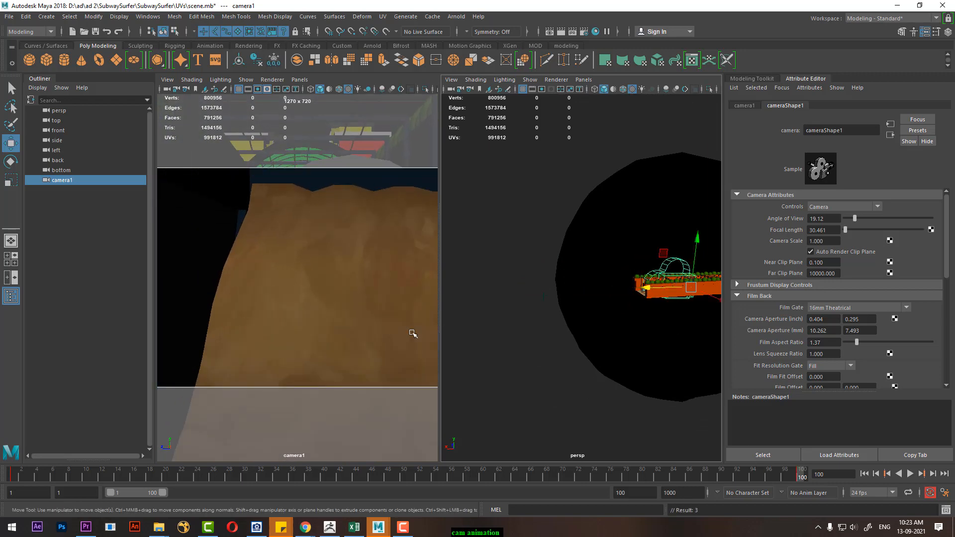
alt+drag(683, 342, 680, 388)
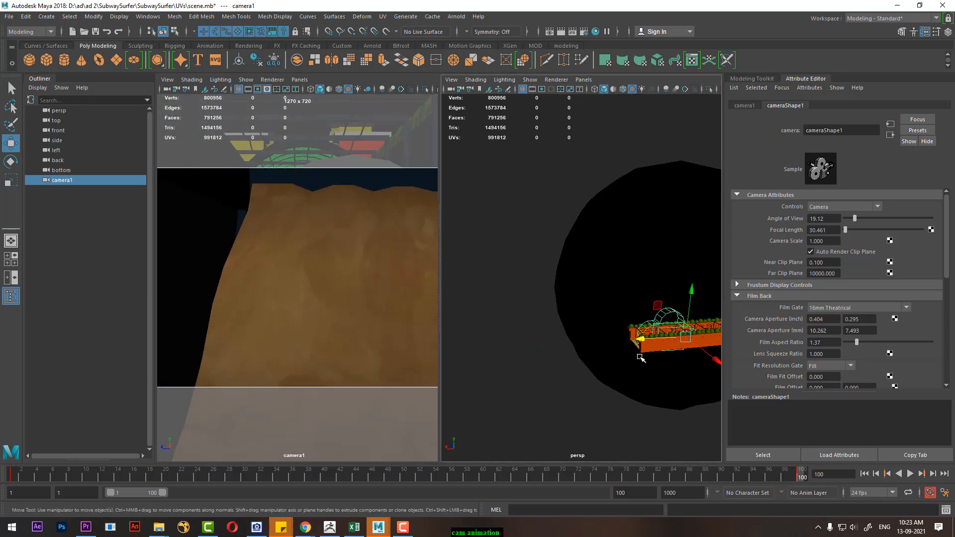
alt+drag(640, 357, 691, 324)
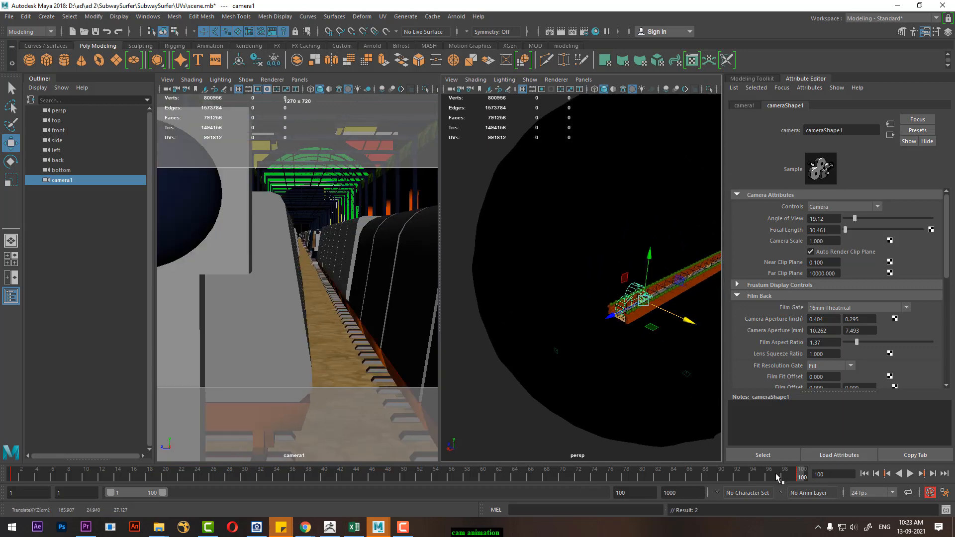
- Play back the camera move to check it and stop the playback
key(alt+v)
key(alt+shift+v)
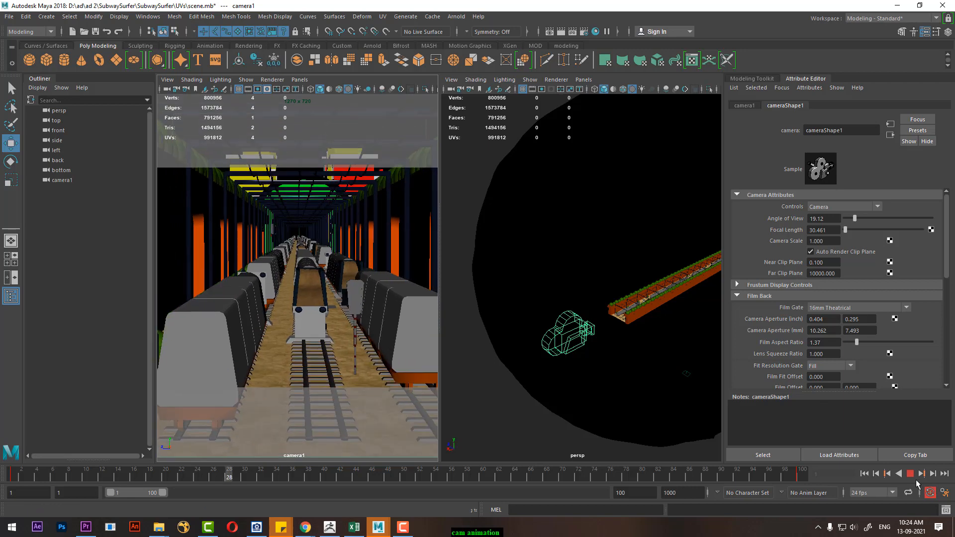
click(910, 475)
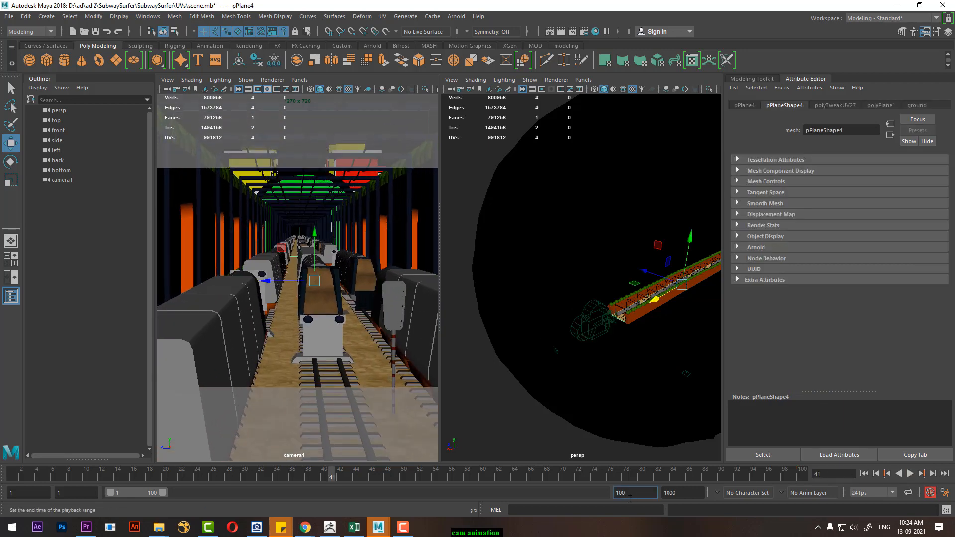
- Set the playback end to frame 1000 and scrub the timeline to frame 103
text(0)
key(Return)
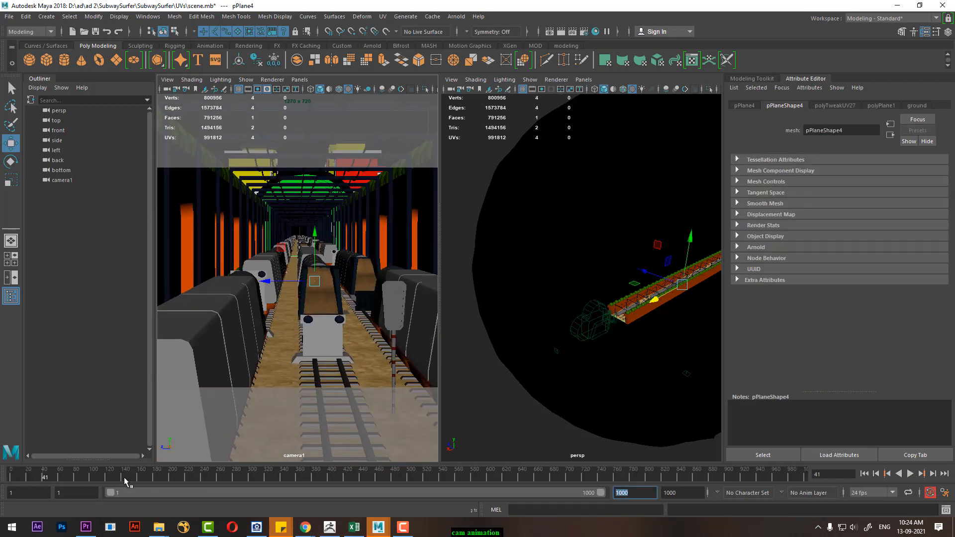
drag(94, 478, 91, 482)
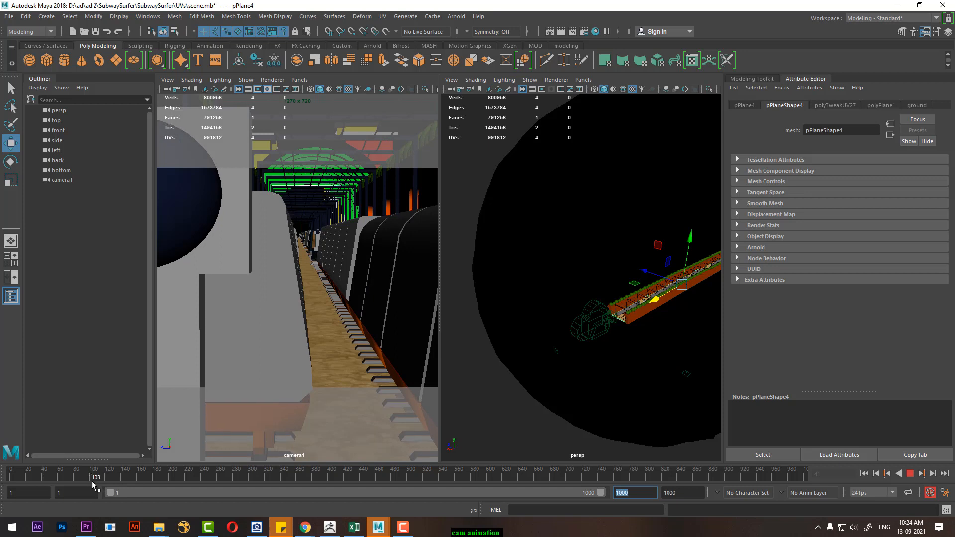
alt+middle_drag(633, 315, 563, 371)
alt+drag(563, 372, 622, 379)
drag(559, 342, 560, 339)
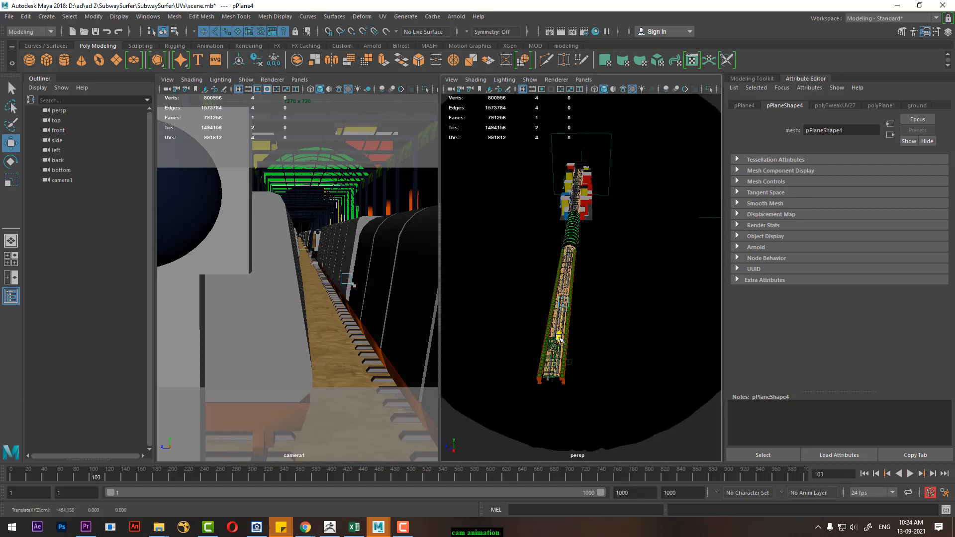
key(ctrl+z)
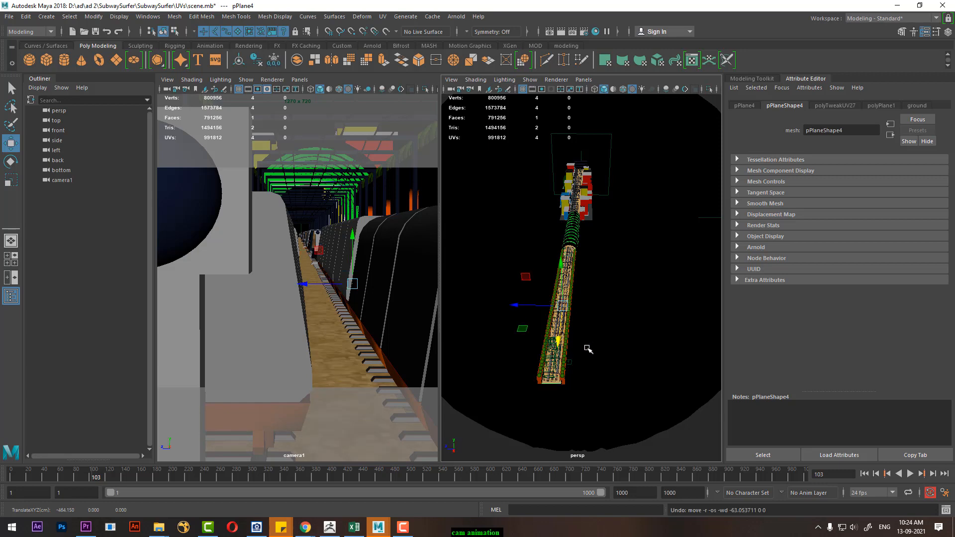
- Try to move camera1 farther down the tracks at frame 103 and undo the moves
click(61, 180)
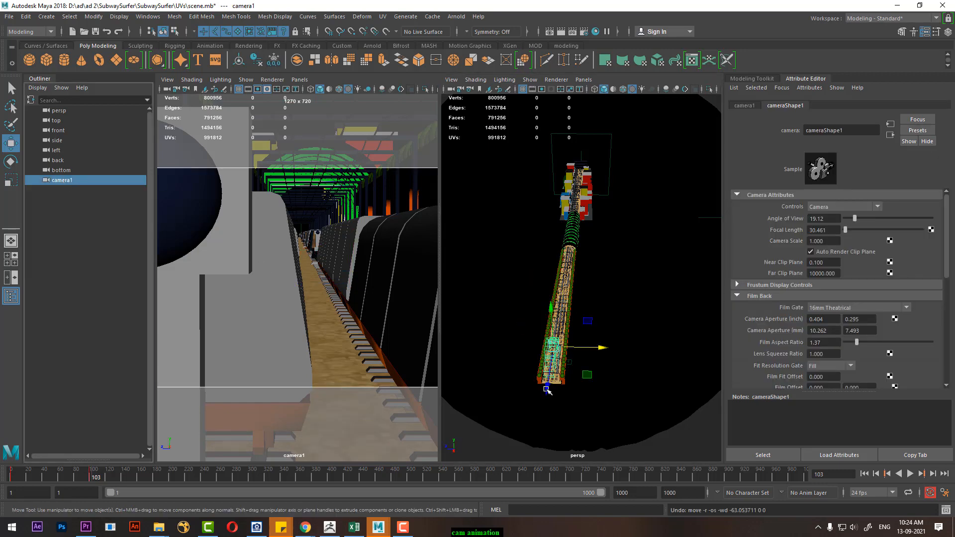
click(551, 379)
drag(551, 379, 562, 346)
drag(600, 320, 608, 316)
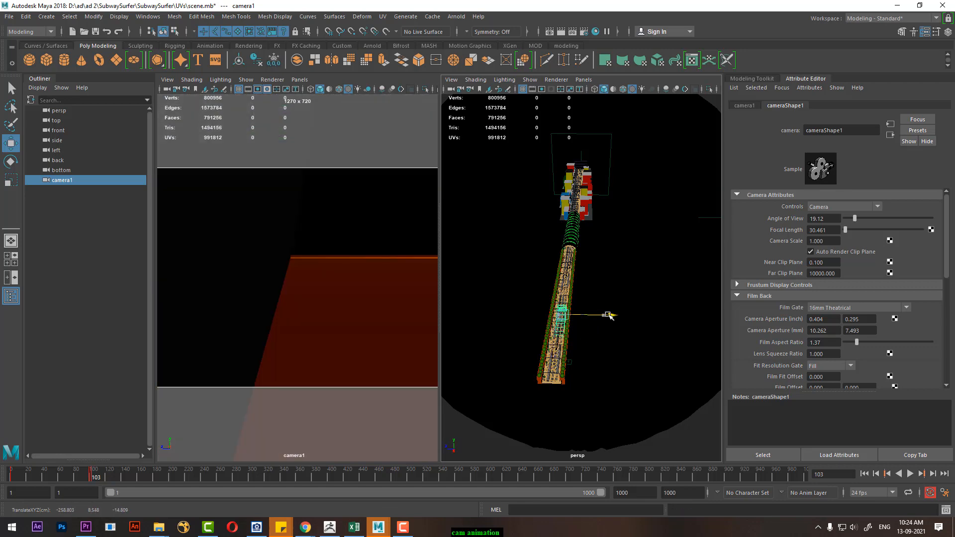
key(ctrl+z)
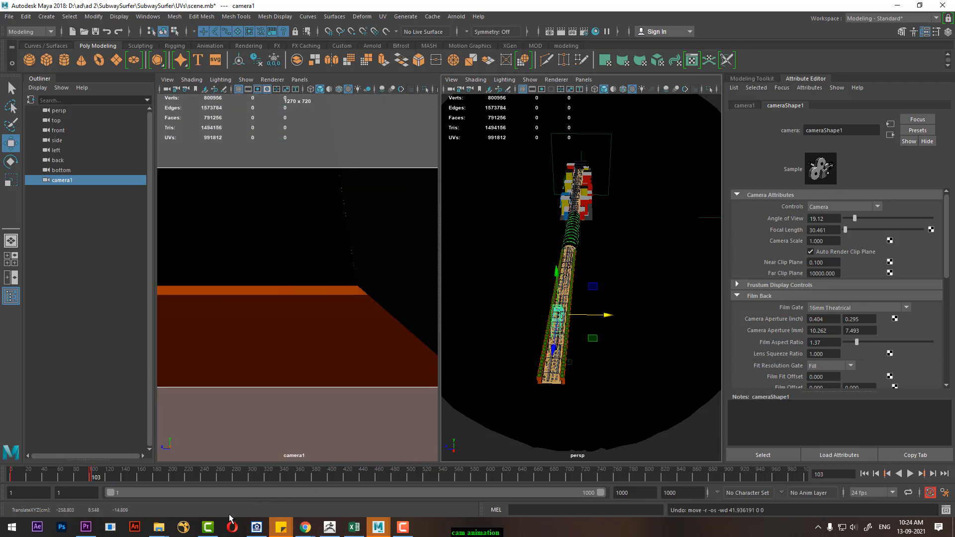
key(ctrl+z)
- Go to frame 1000 and move camera1 along the tracks to the entrance of the green ring tunnel
click(802, 475)
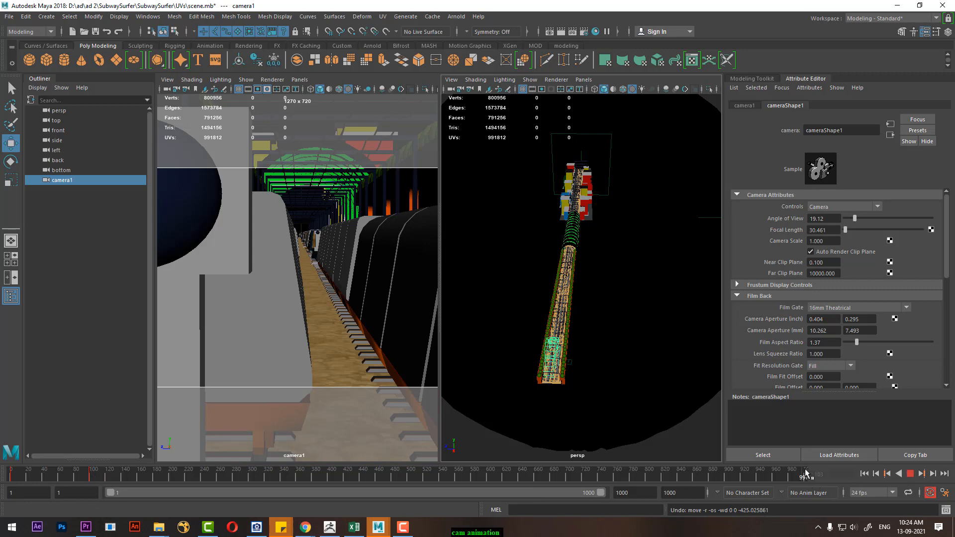
drag(548, 387, 571, 278)
drag(561, 232, 567, 211)
alt+right_drag(622, 275, 609, 359)
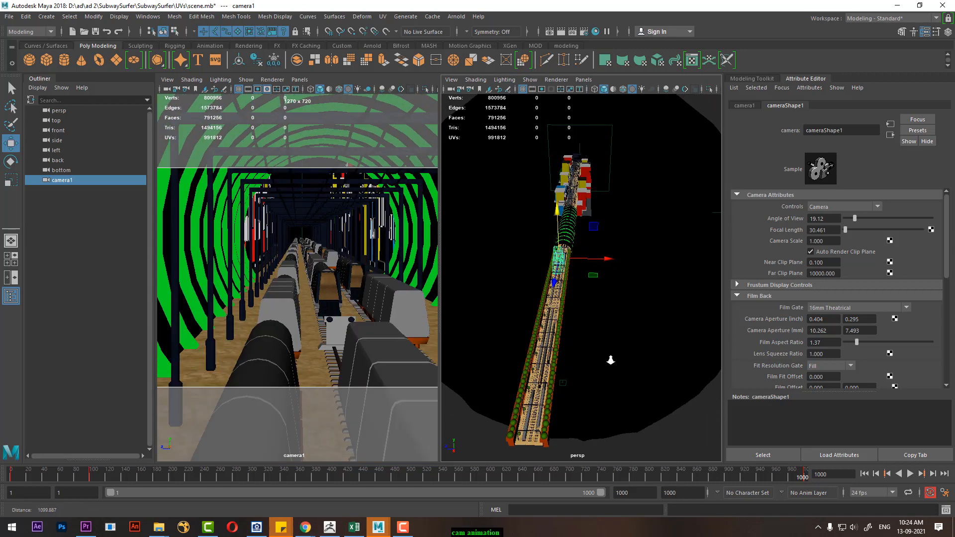
alt+drag(610, 360, 576, 368)
alt+middle_drag(577, 368, 662, 389)
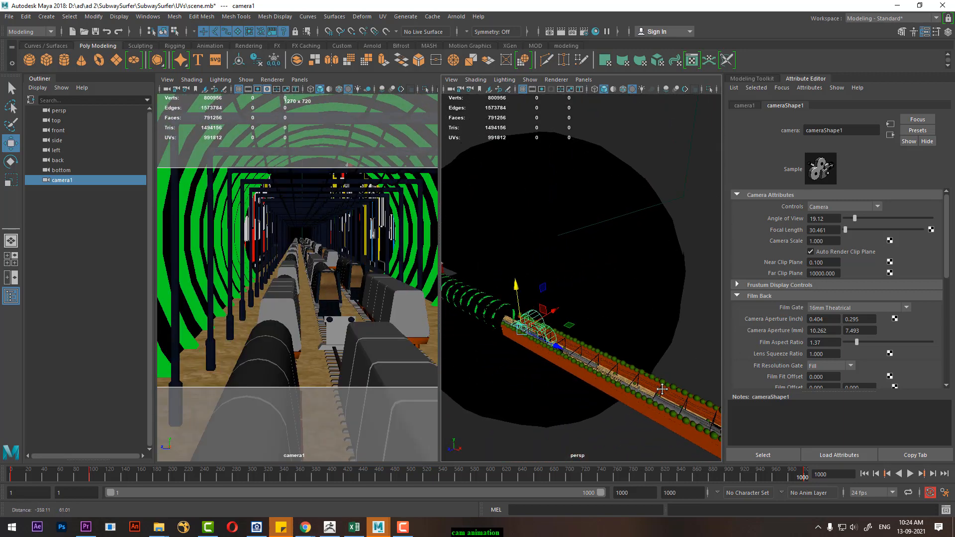
- Move camera1 through the green ring tunnel to the first coloured buildings at frame 1000
drag(569, 352, 516, 292)
alt+middle_drag(517, 298, 550, 336)
alt+drag(541, 348, 579, 355)
alt+right_drag(580, 355, 564, 370)
alt+middle_drag(557, 369, 750, 325)
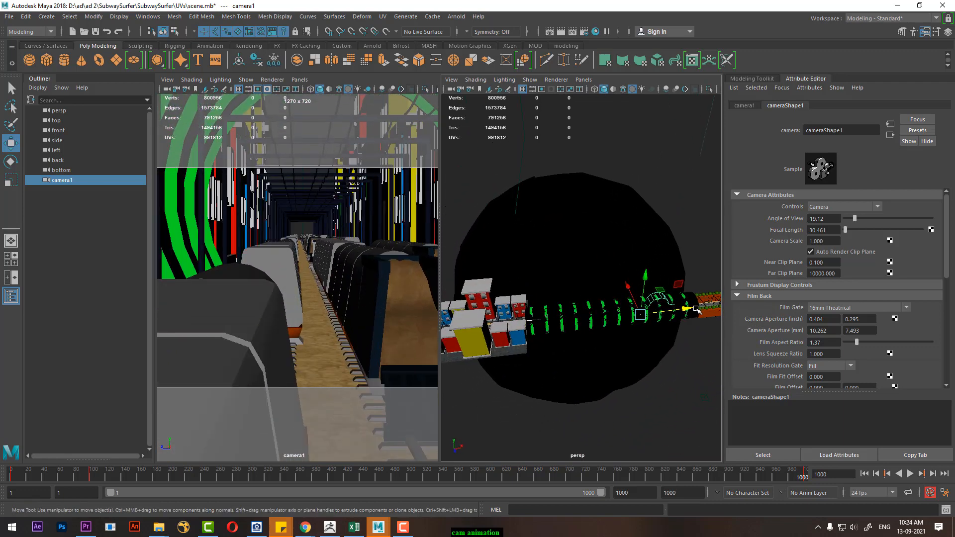
drag(695, 309, 562, 279)
- Move camera1 to the far end of the row of buildings and raise it to a height of about 117
alt+drag(612, 355, 515, 429)
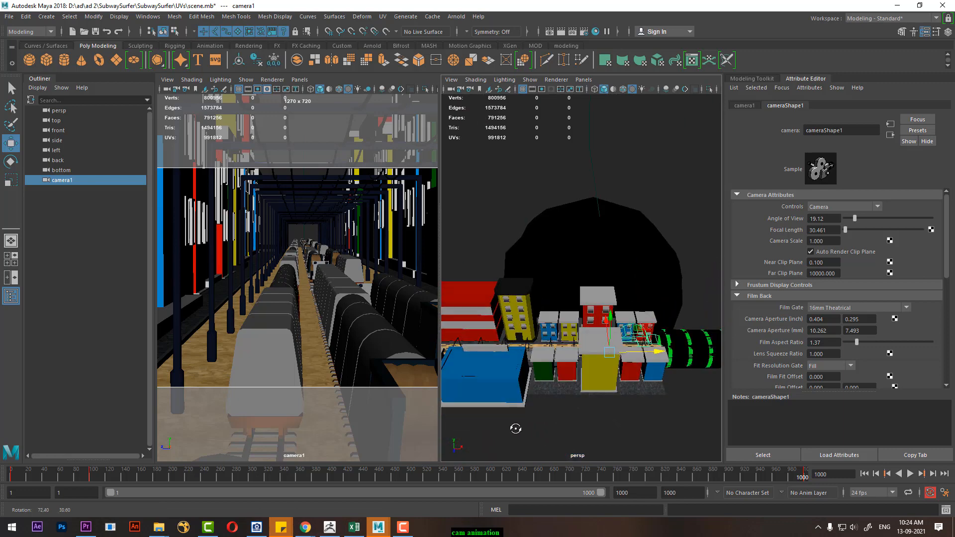
drag(661, 353, 629, 272)
drag(636, 227, 638, 215)
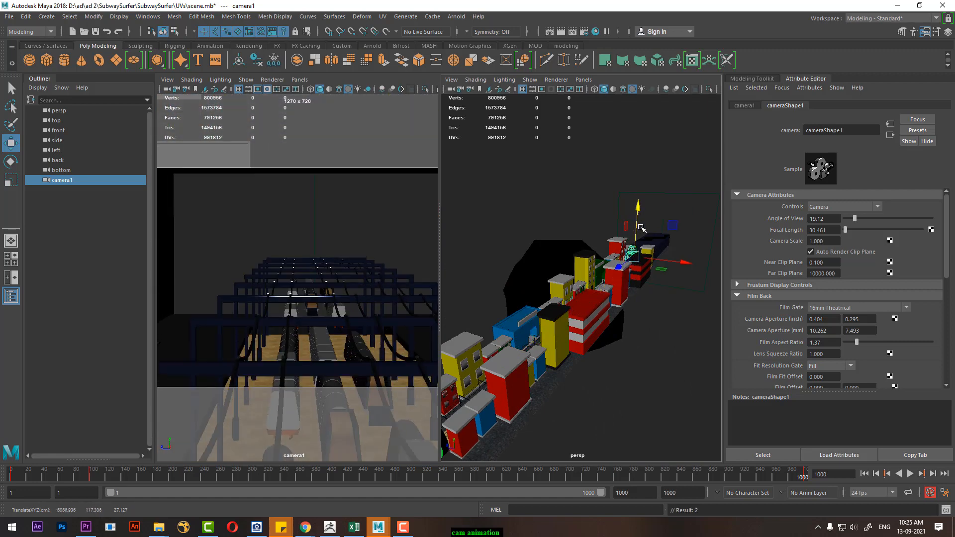
- Pull camera1 back along the buildings and lower it to about X -5364, Y 75, Z 27
alt+drag(661, 319, 716, 254)
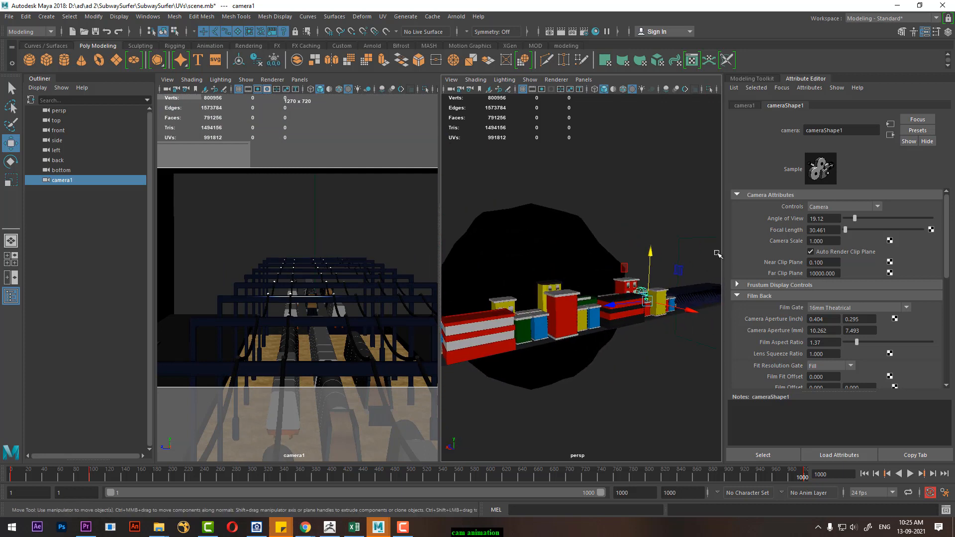
drag(652, 255, 652, 259)
alt+drag(670, 362, 596, 357)
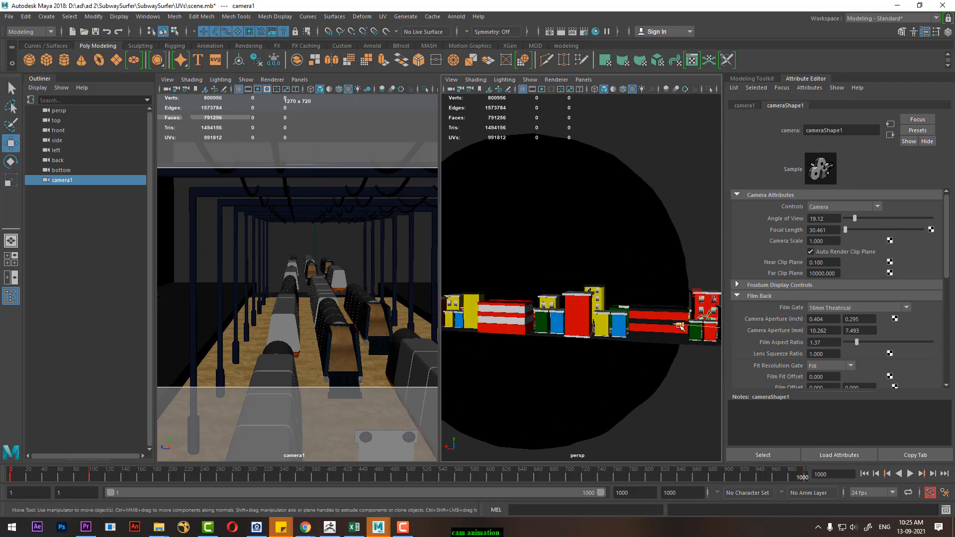
drag(683, 325, 602, 342)
alt+drag(648, 371, 675, 354)
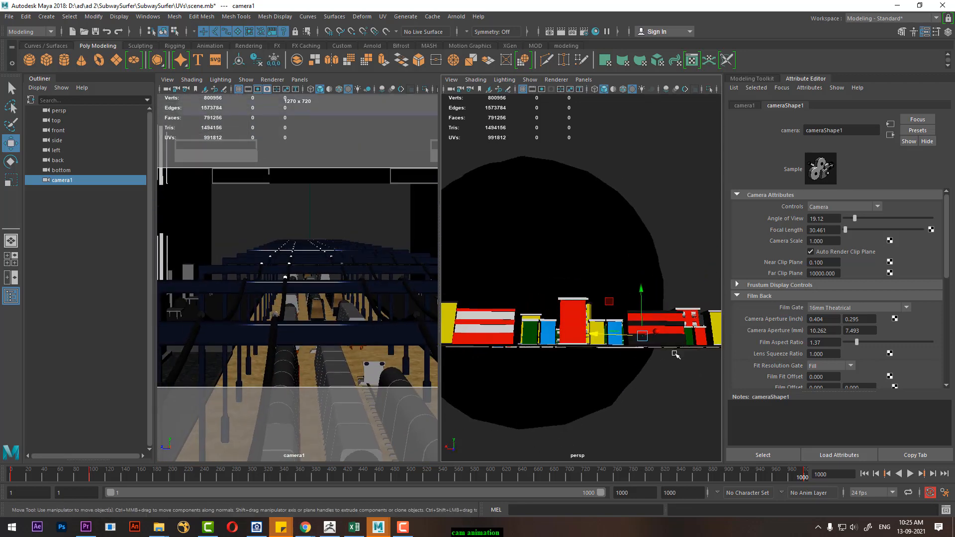
drag(646, 289, 646, 294)
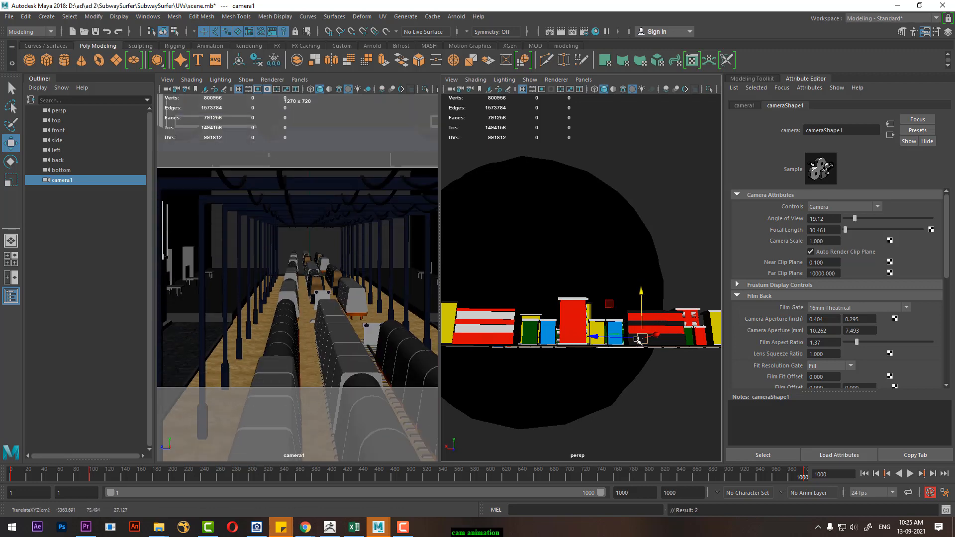
- Play the camera animation from frame 1 to review the whole run through the scene
click(5, 471)
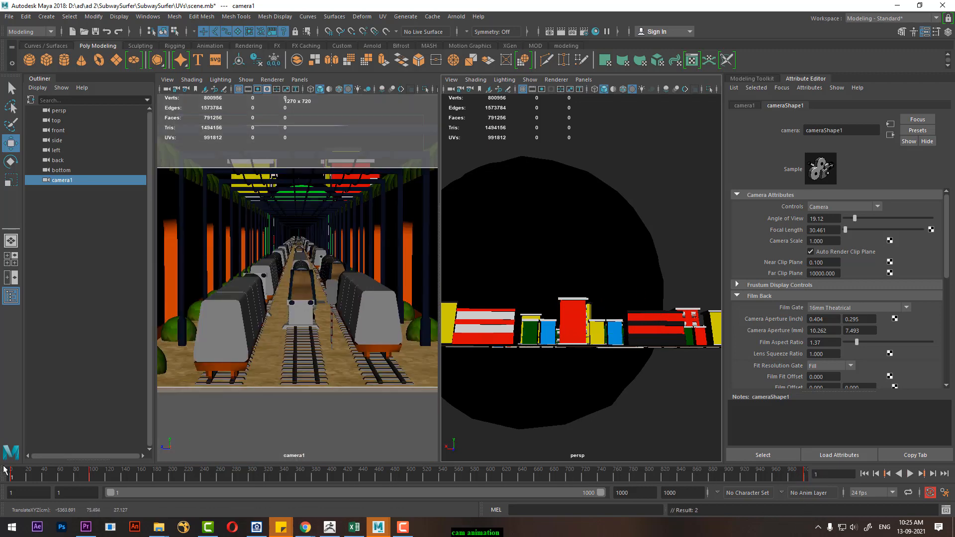
click(909, 473)
click(349, 355)
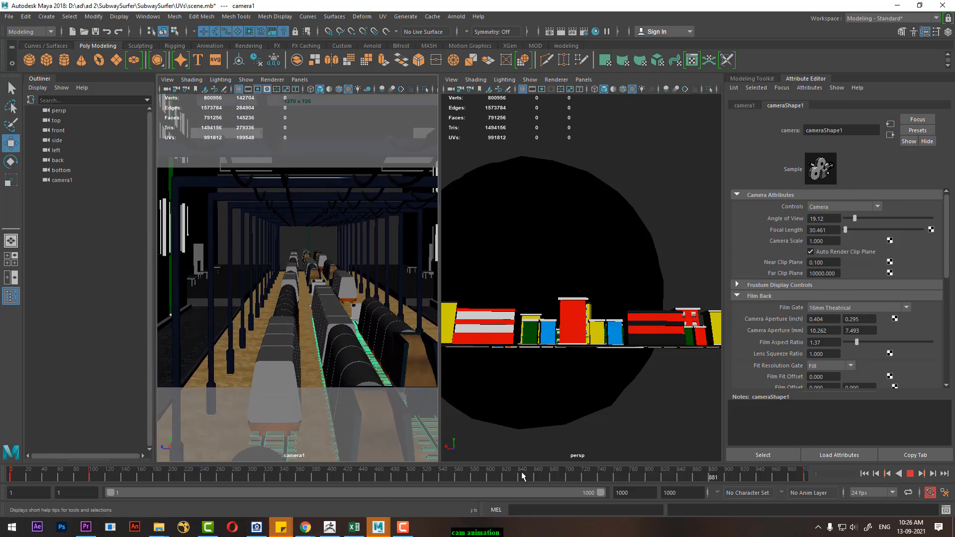
- Replay the camera animation to review the run through the subway scene
click(910, 474)
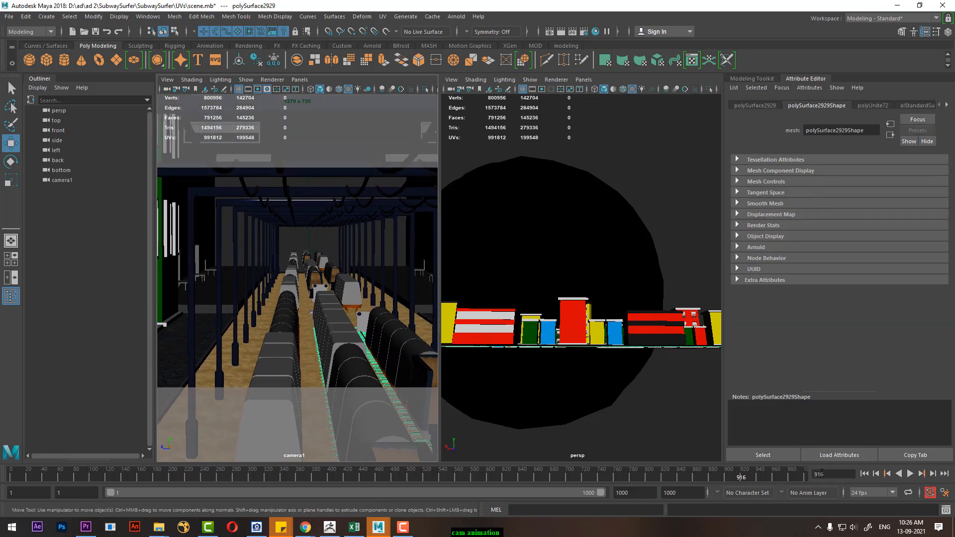
click(910, 473)
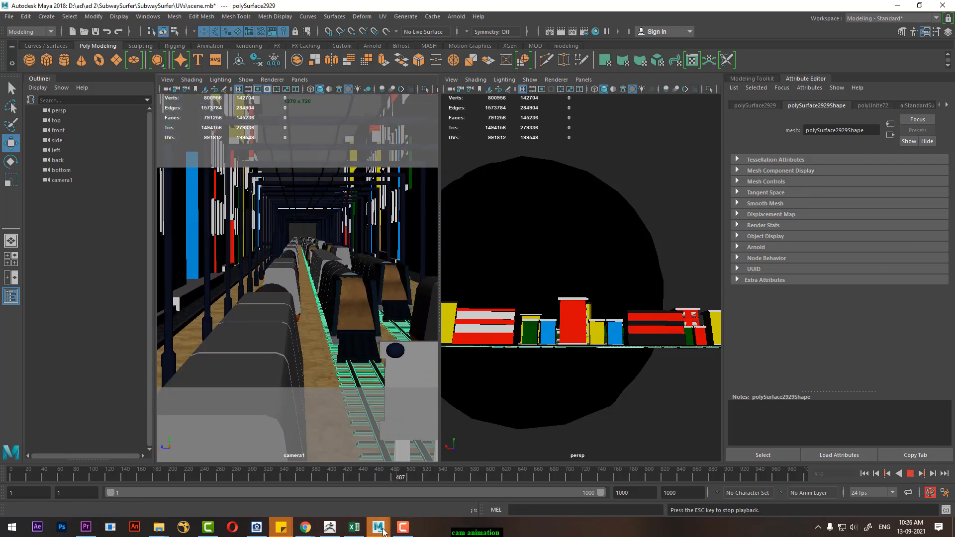
click(403, 527)
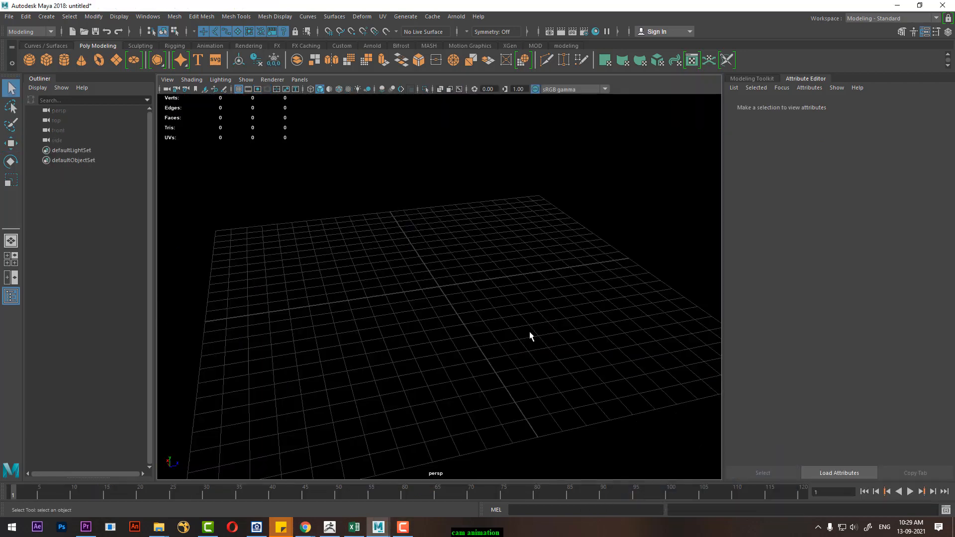
- Draw a two-point circular arc across the grid in the empty scene and switch the viewport background to grey
alt+drag(528, 273, 515, 329)
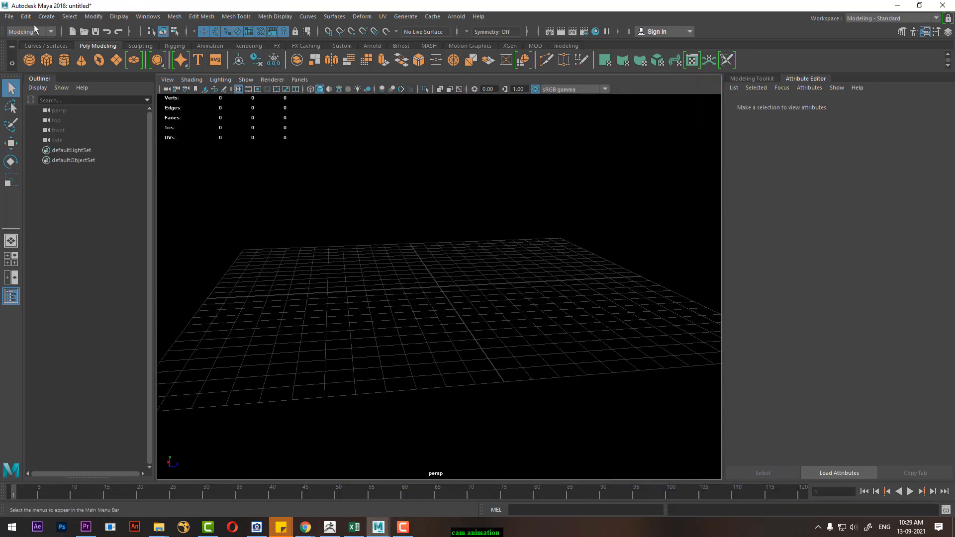
click(46, 17)
mouse_move(90, 79)
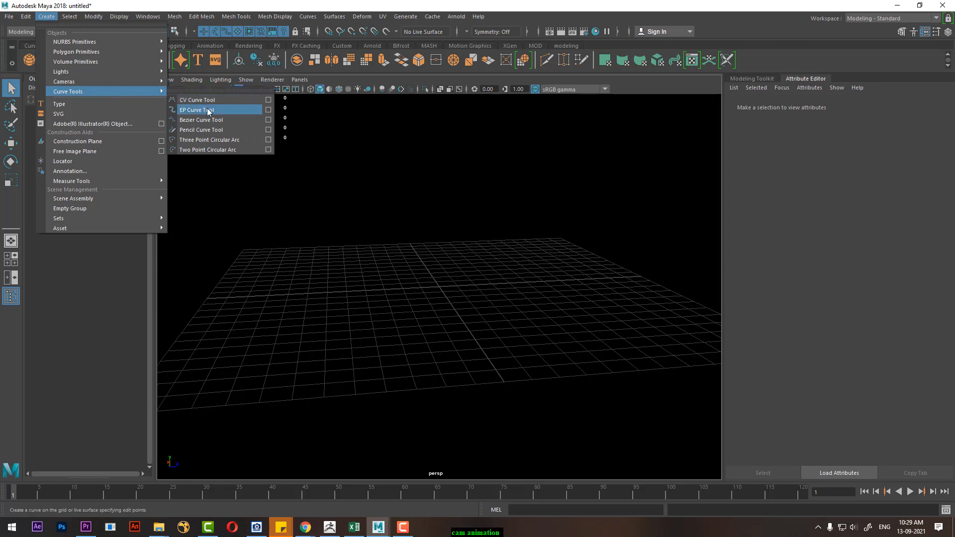
click(212, 151)
mouse_move(454, 279)
alt+mouse_down()
mouse_move(358, 266)
mouse_move(341, 343)
alt+mouse_up()
click(340, 346)
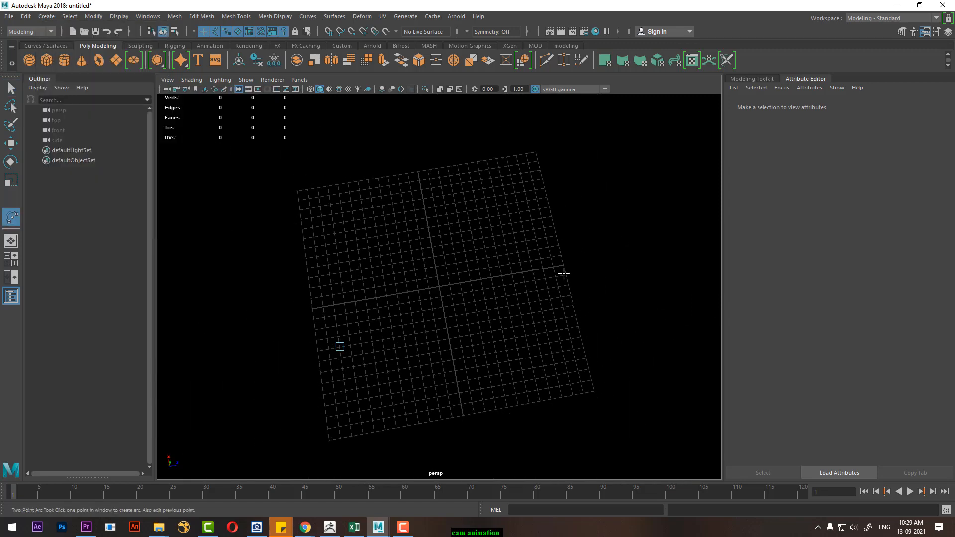
drag(563, 274, 565, 243)
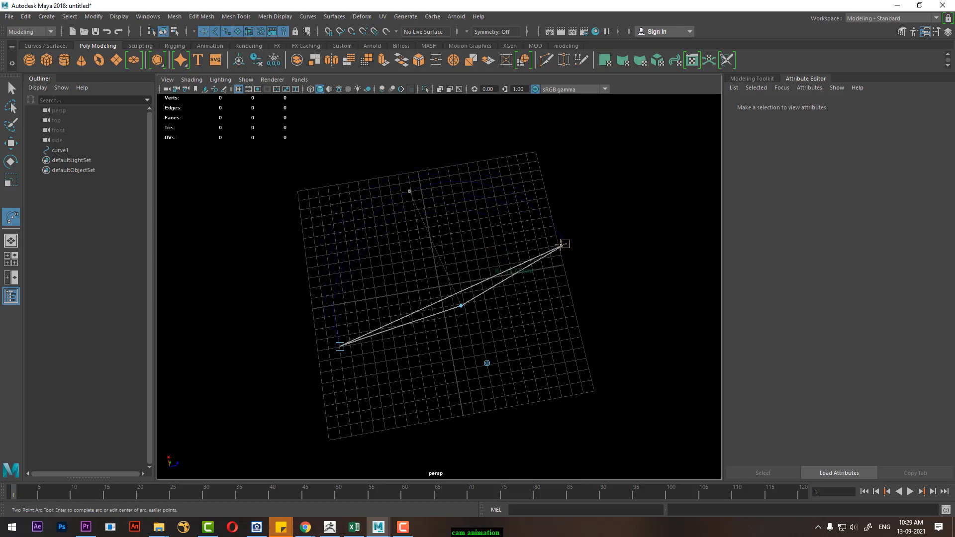
key(q)
mouse_move(509, 292)
alt+mouse_down()
mouse_move(537, 300)
mouse_move(486, 292)
mouse_move(518, 275)
mouse_move(519, 294)
alt+mouse_up()
click(502, 292)
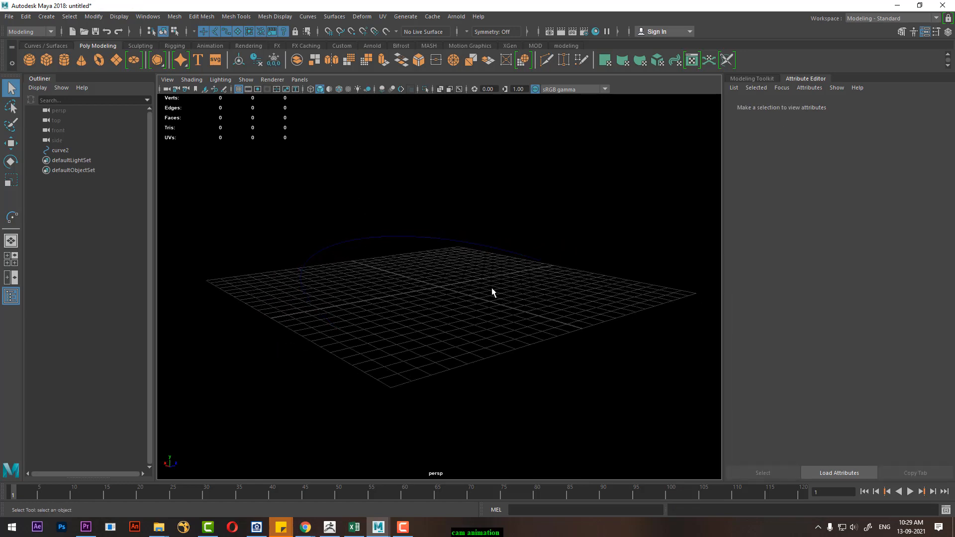
key(alt+b)
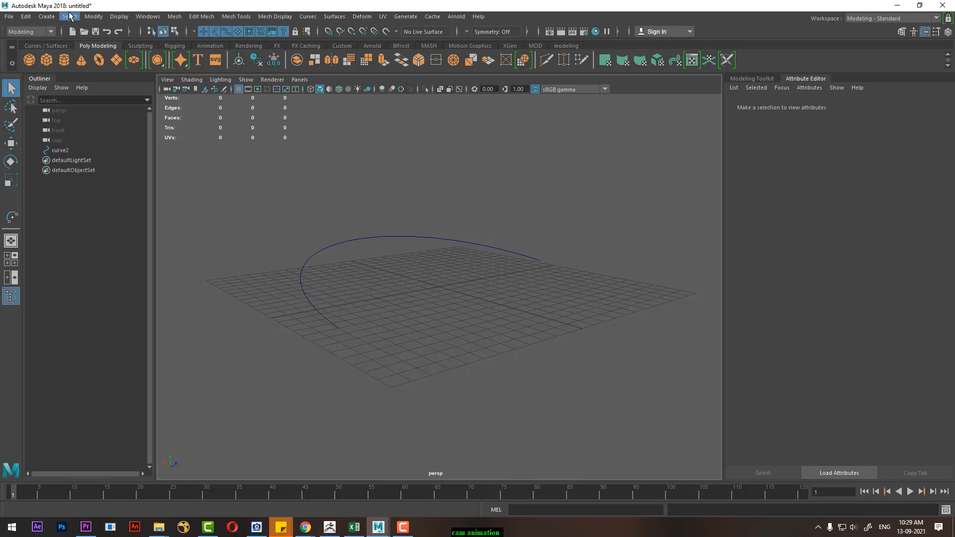
- Create a standard camera in the scene with the arc
click(50, 17)
mouse_move(108, 82)
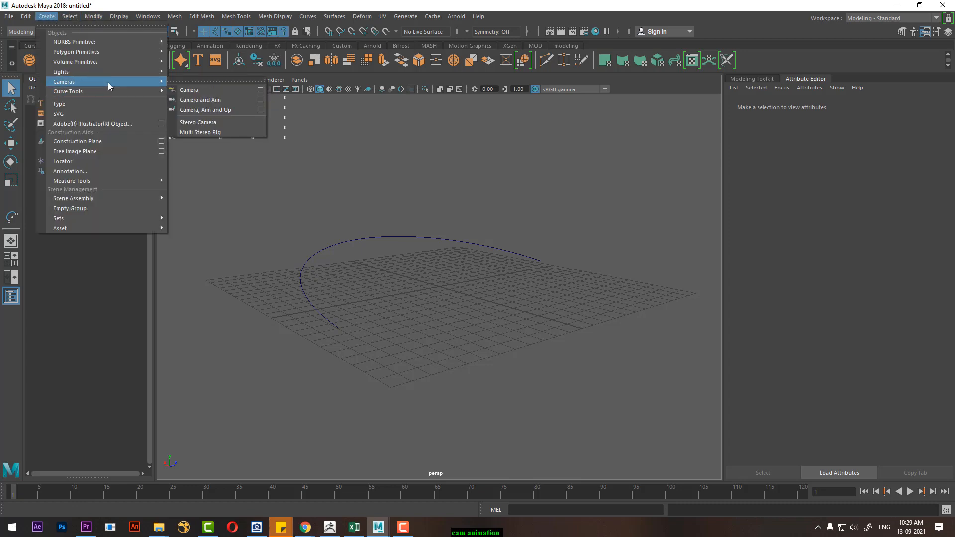
click(206, 82)
alt+drag(513, 296, 499, 326)
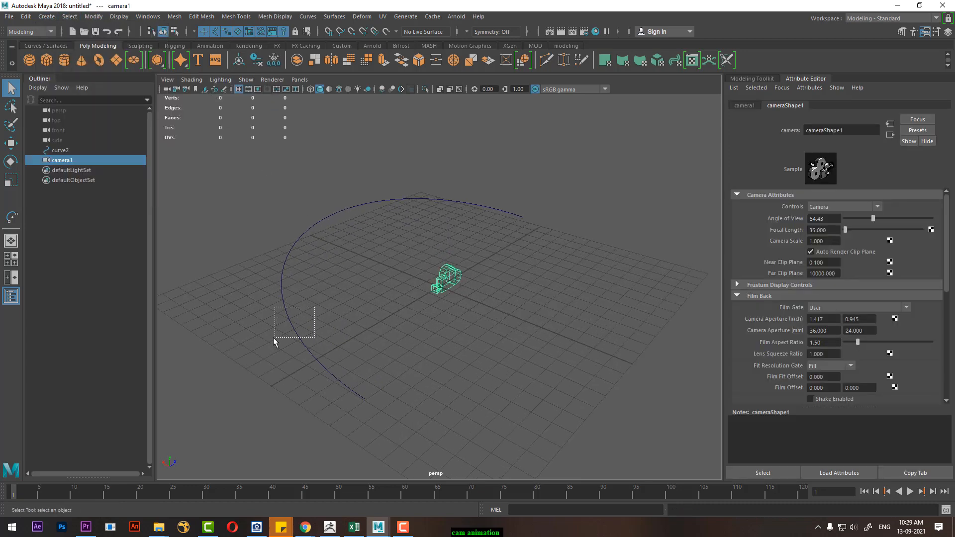
- Attach camera1 to the arc curve as a motion path, using the Animation menu set
shift+drag(273, 337, 273, 337)
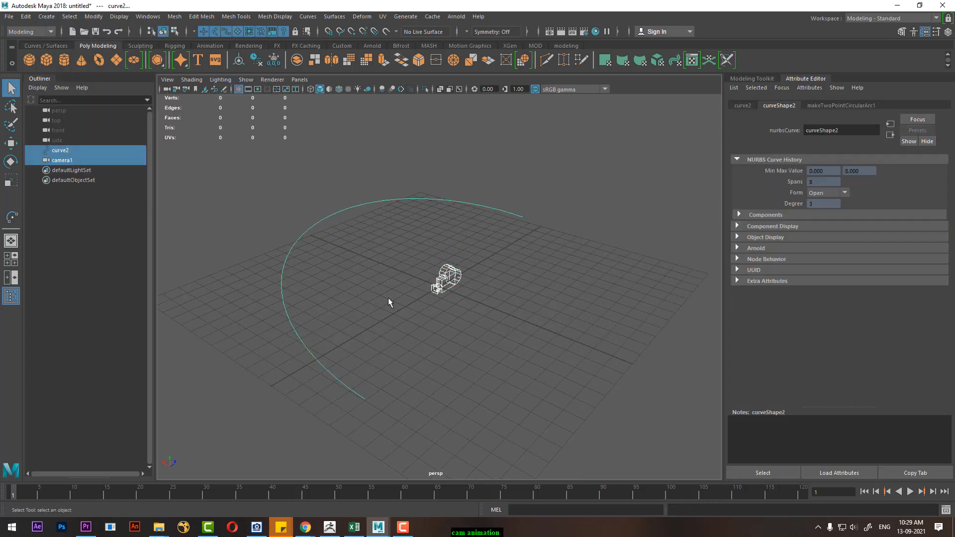
click(25, 34)
click(38, 62)
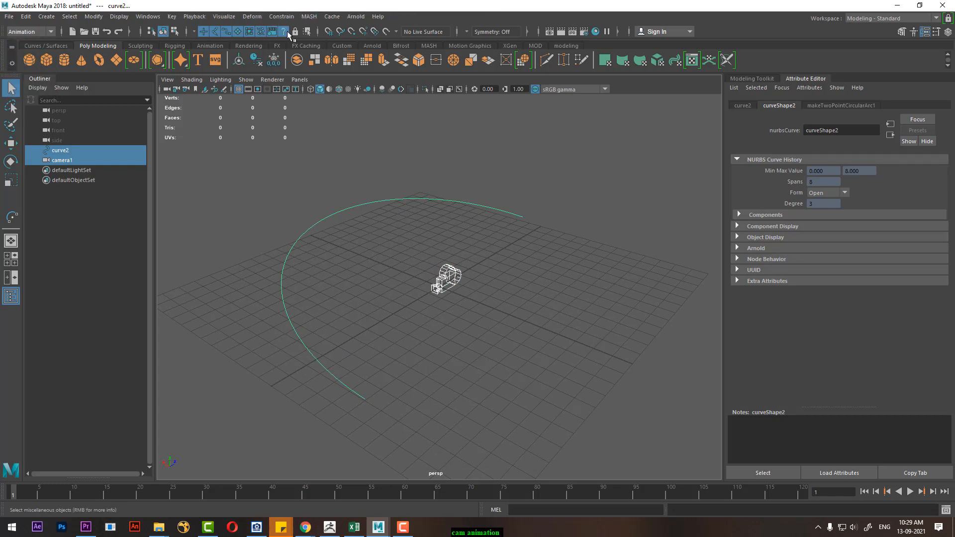
click(282, 17)
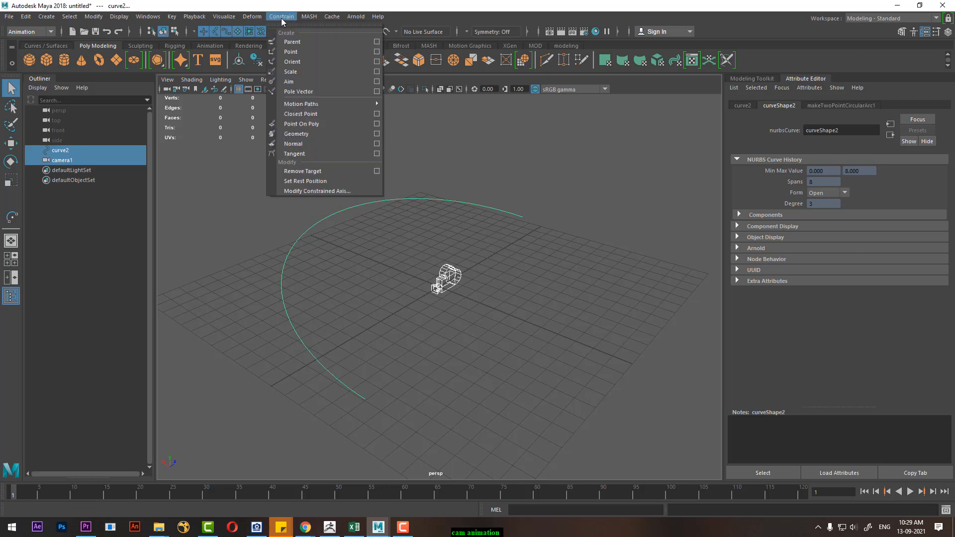
click(260, 18)
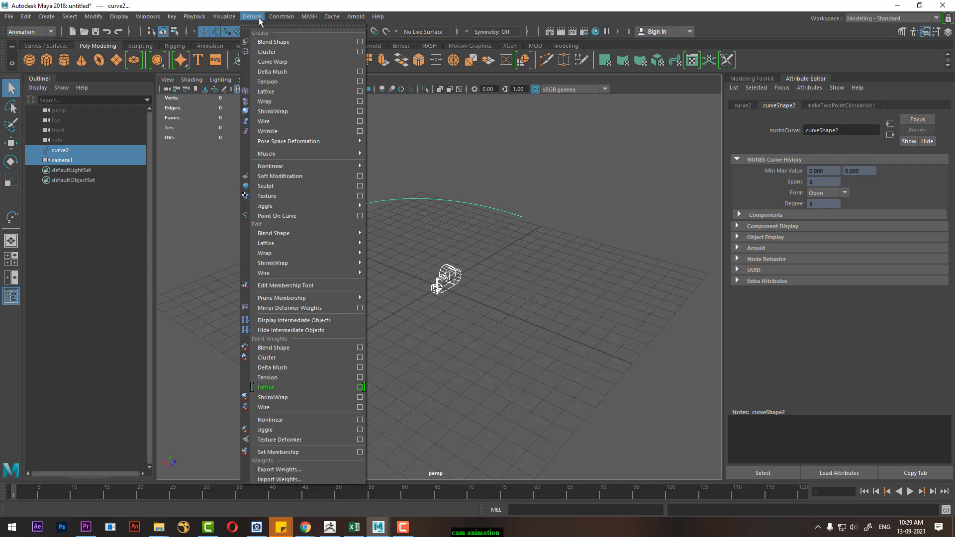
mouse_move(201, 18)
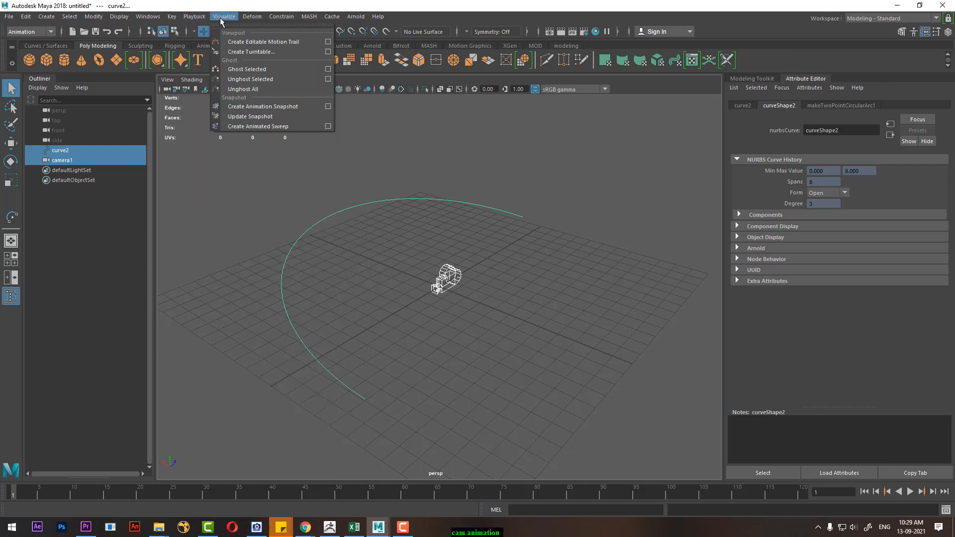
mouse_move(258, 20)
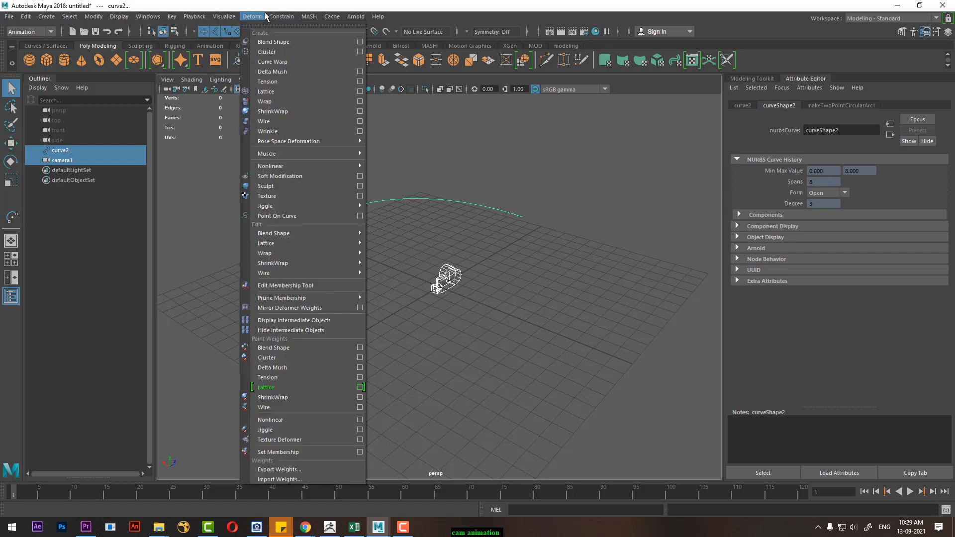
mouse_move(339, 102)
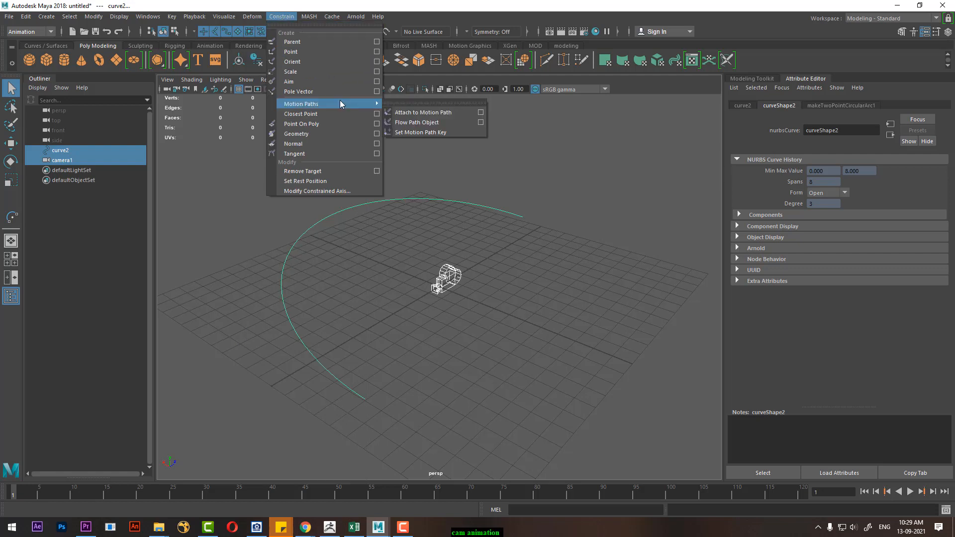
click(429, 114)
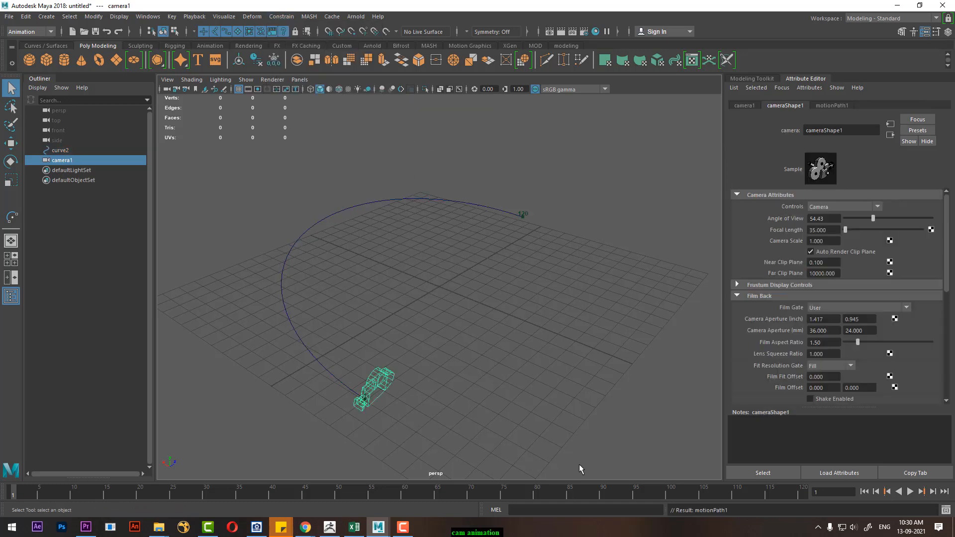
- Play and scrub the animation between frames 1 and 120 to check camera1's orientation along the arc
key(alt+v)
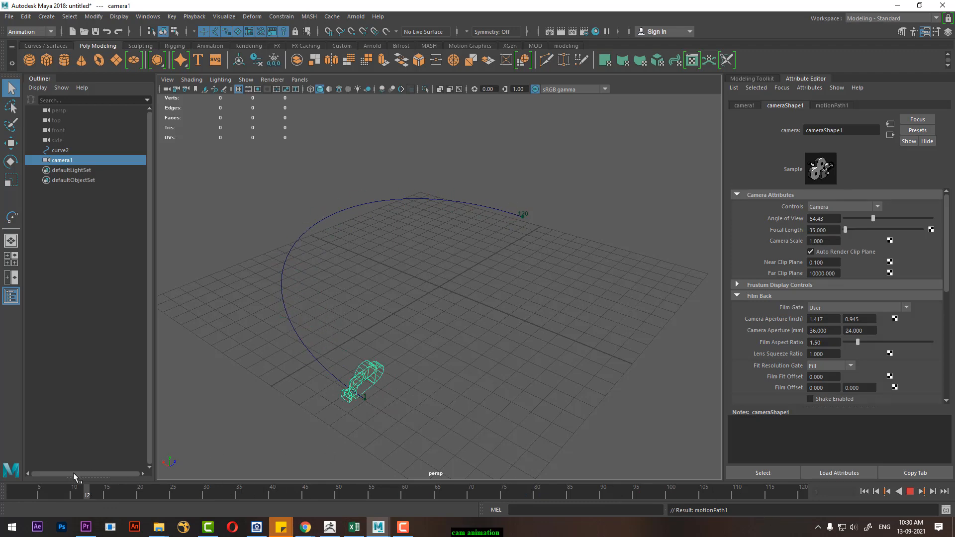
click(13, 492)
click(396, 396)
click(375, 375)
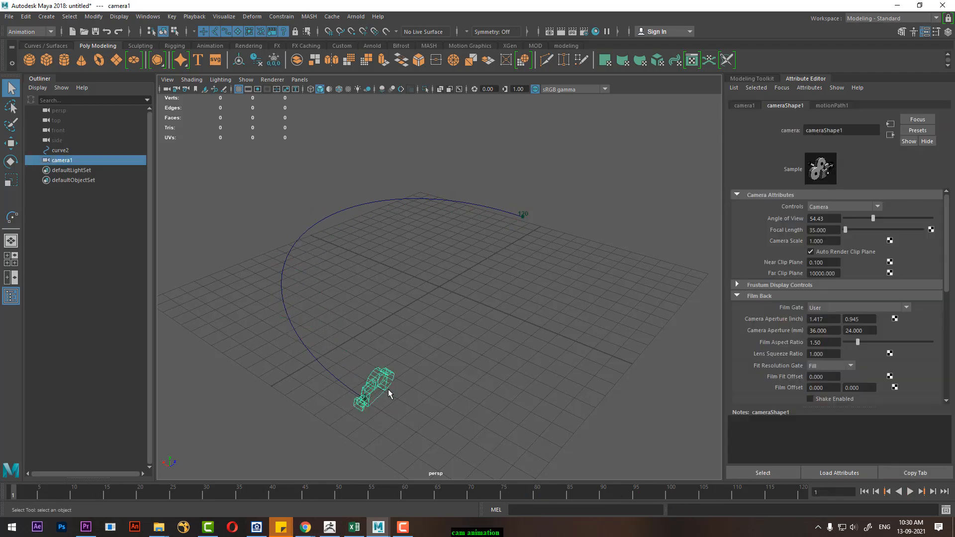
key(e)
alt+drag(405, 420, 340, 337)
drag(109, 499, 822, 496)
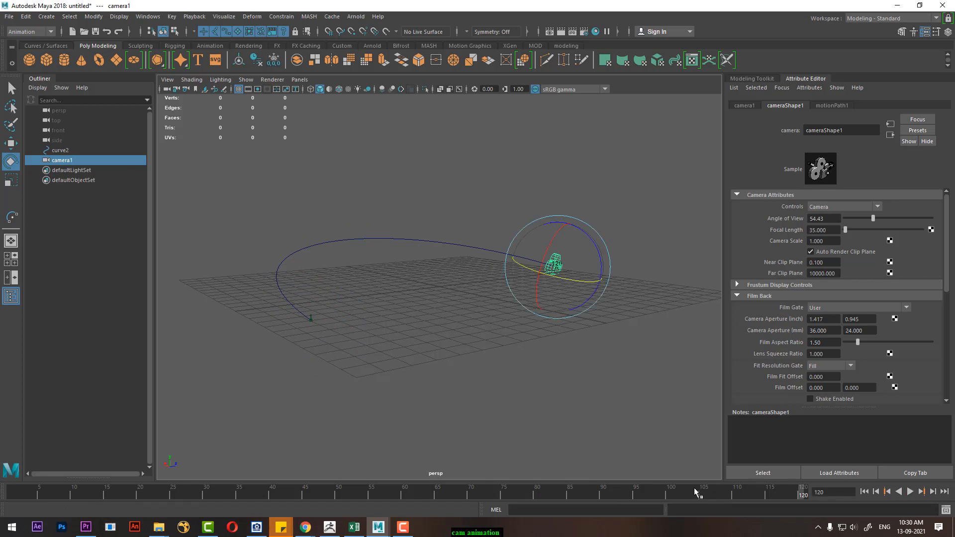
click(863, 491)
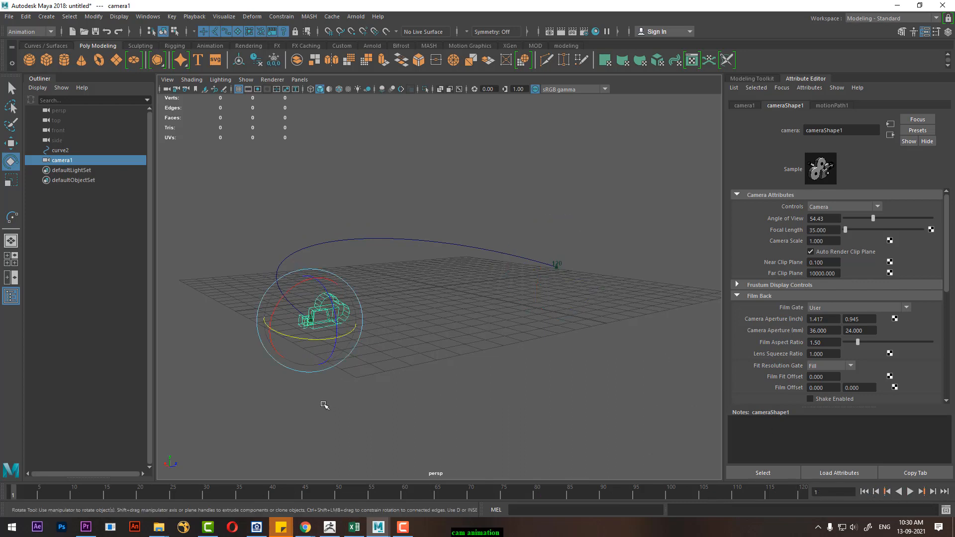
drag(49, 496, 15, 500)
- Show camera1's channels in the Channel Box and expand the motionPath1 input
click(949, 31)
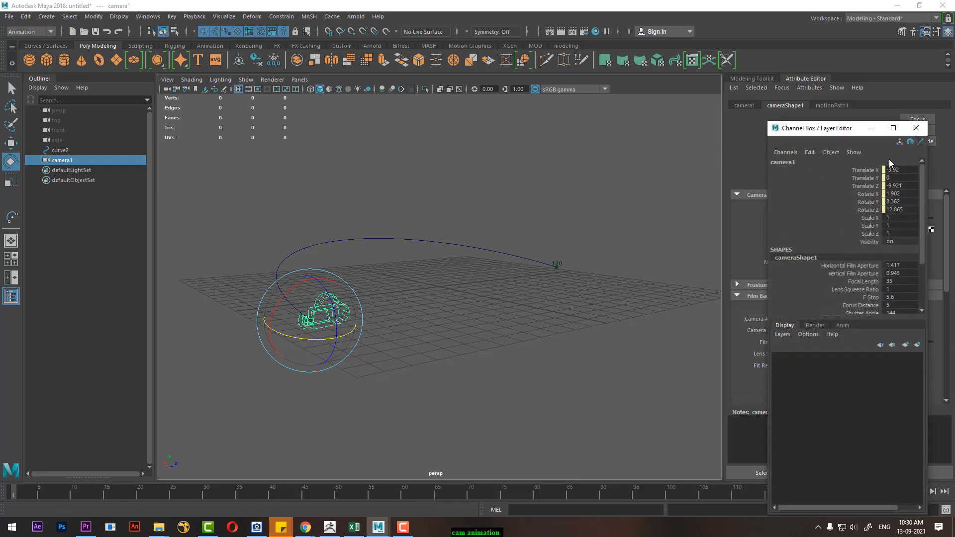
scroll(851, 265, down, 3)
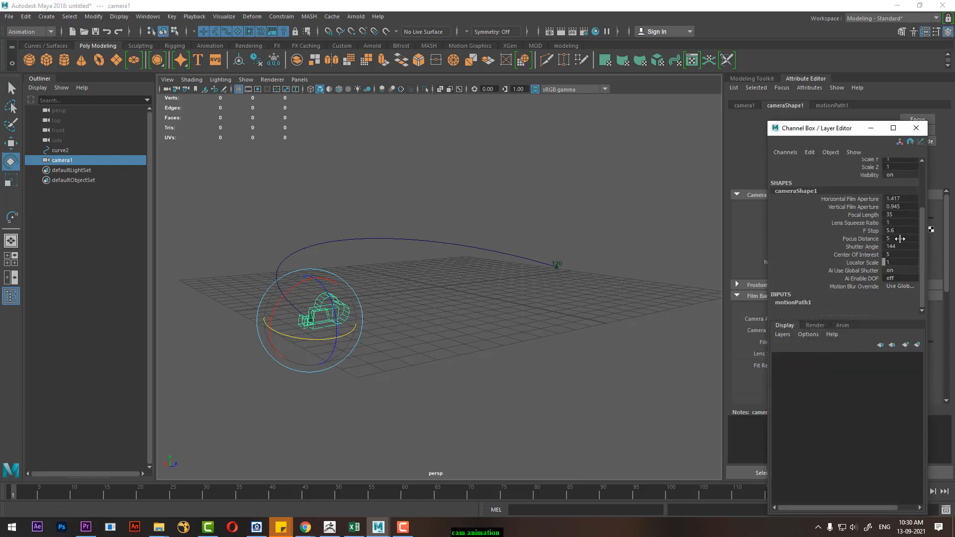
click(795, 304)
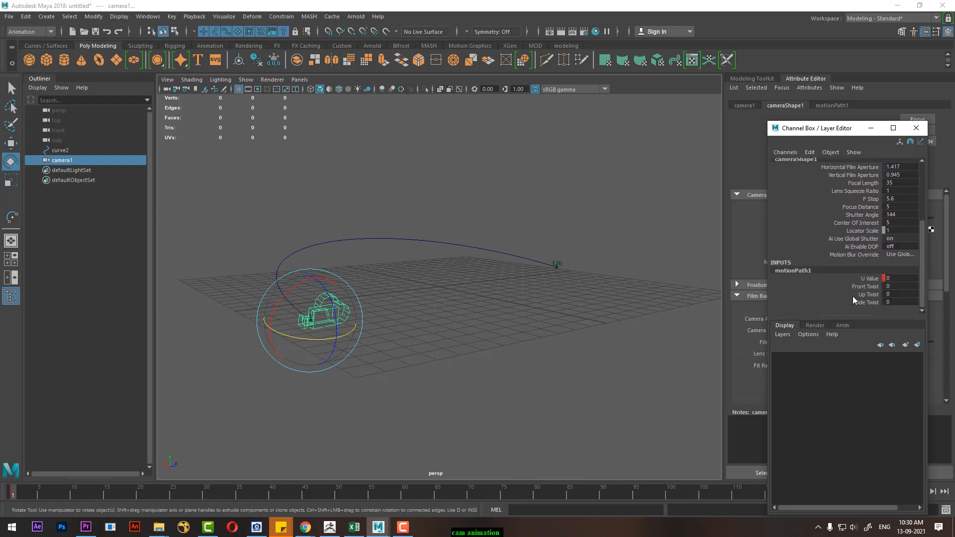
- Turn the camera on its path at frame 1 by setting Front Twist to 3.438 and Up Twist to 163.866
click(866, 289)
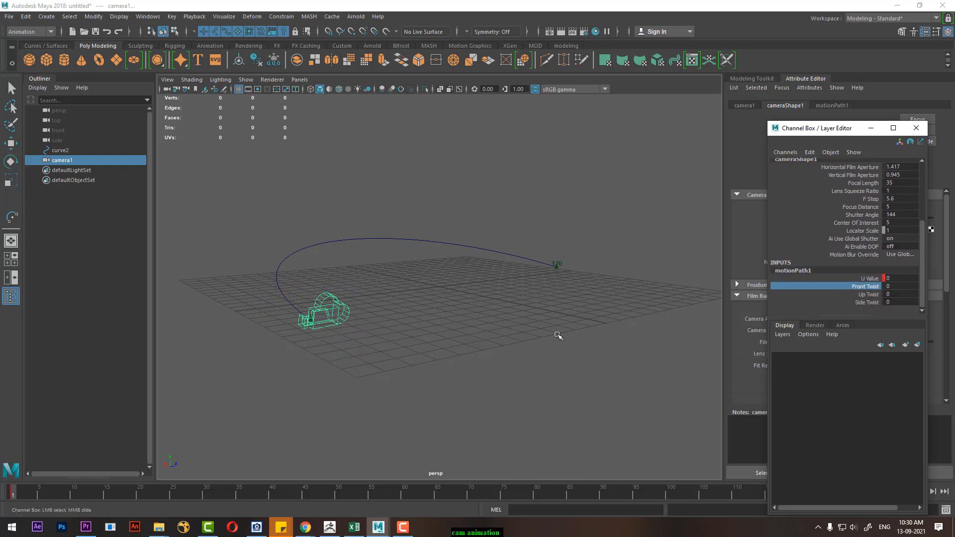
middle_drag(558, 336, 604, 327)
click(870, 302)
key(ctrl+z)
click(874, 294)
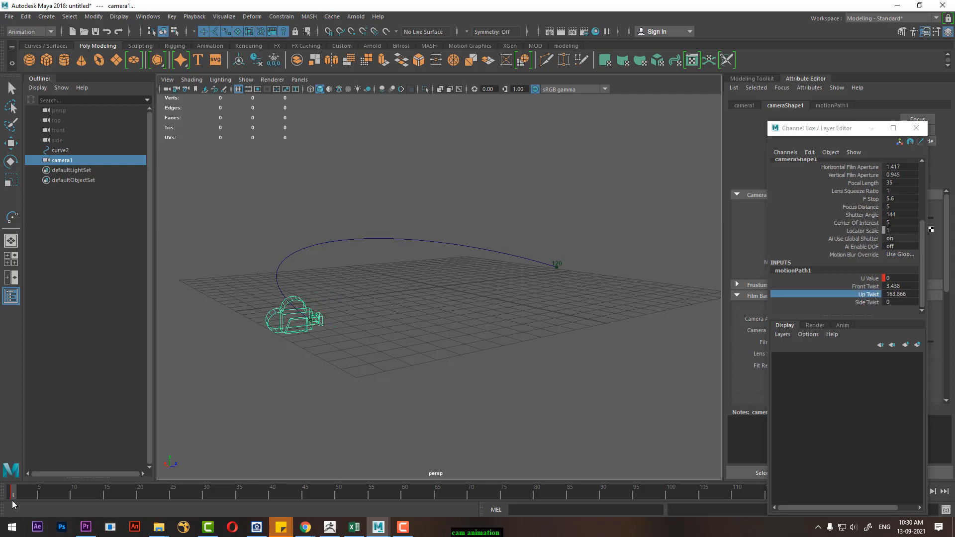
- At frame 63, set motionPath1's Front Twist to -9.167 and Up Twist to 116.883
drag(87, 493, 424, 492)
alt+drag(426, 369, 537, 341)
click(865, 286)
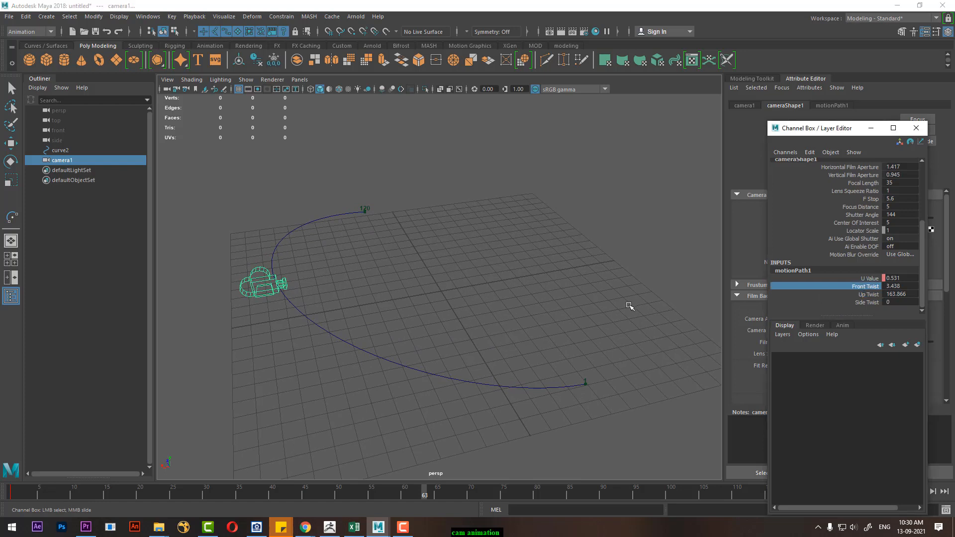
middle_drag(631, 305, 554, 330)
click(868, 294)
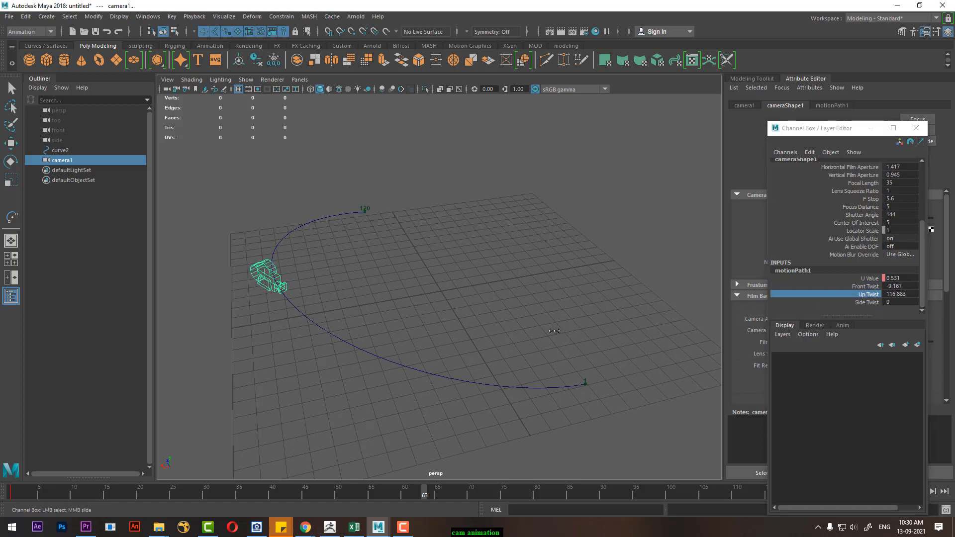
- Return to frame 1, set motionPath1's Up Twist to 168.45 and key camera1's channels there
drag(281, 493, 11, 494)
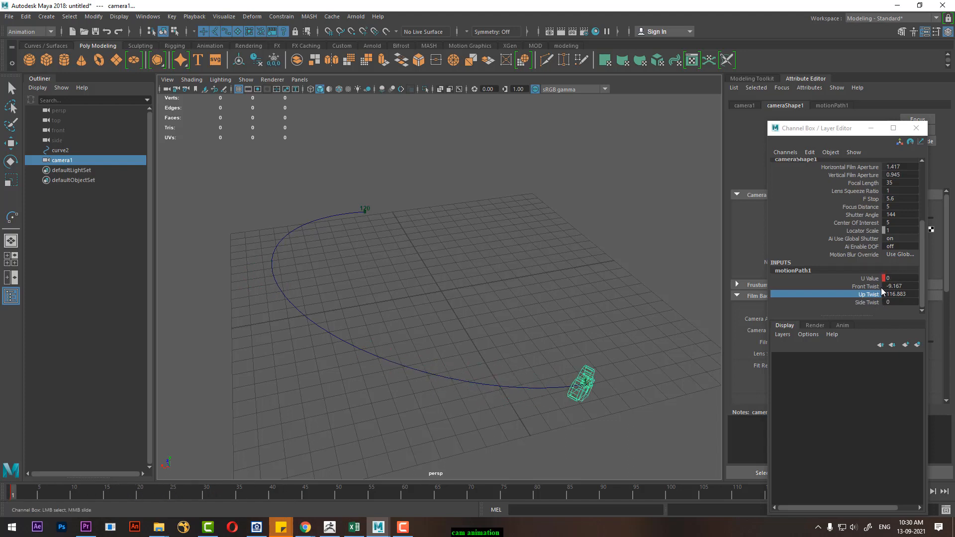
middle_drag(583, 321, 628, 333)
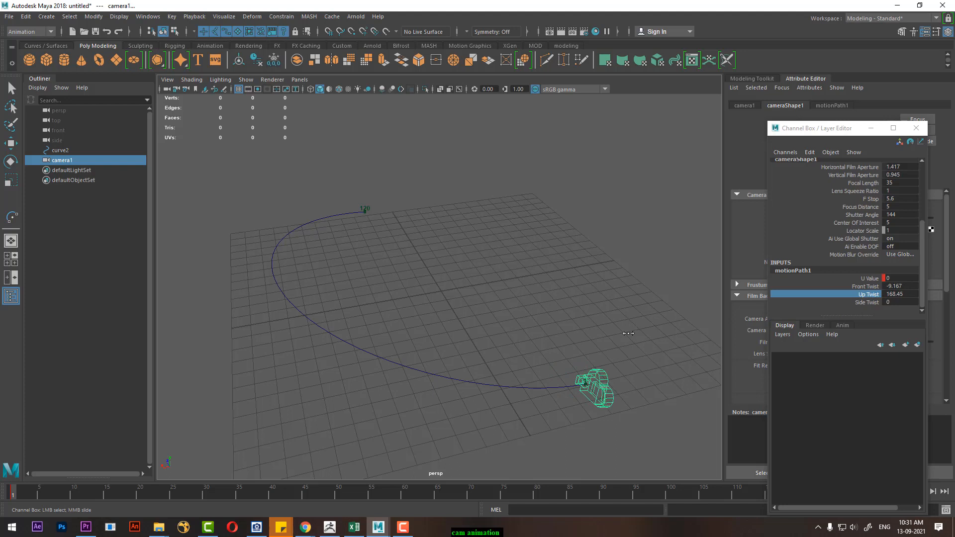
click(870, 299)
key(s)
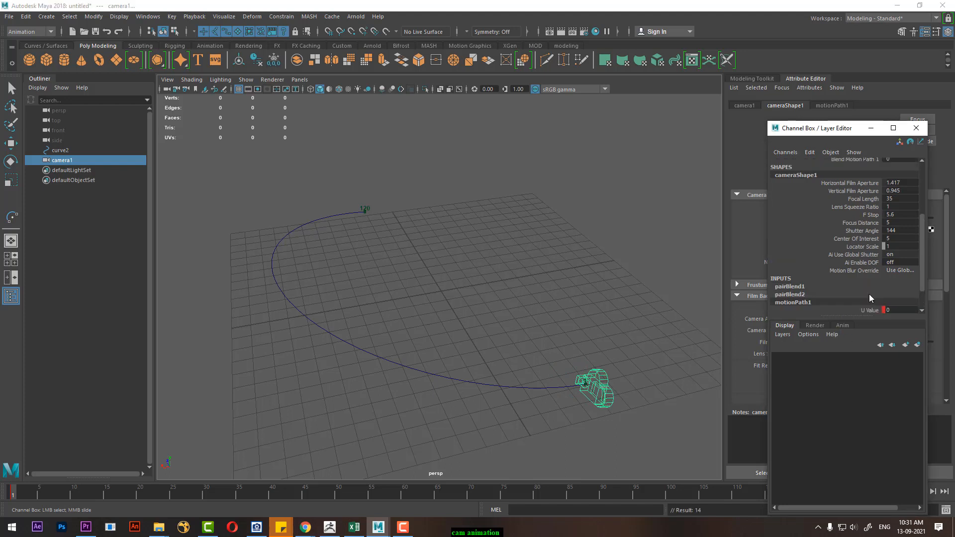
- Try keying only motionPath1's Up Twist channel at frame 1, and undo the last key setting
scroll(877, 299, down, 2)
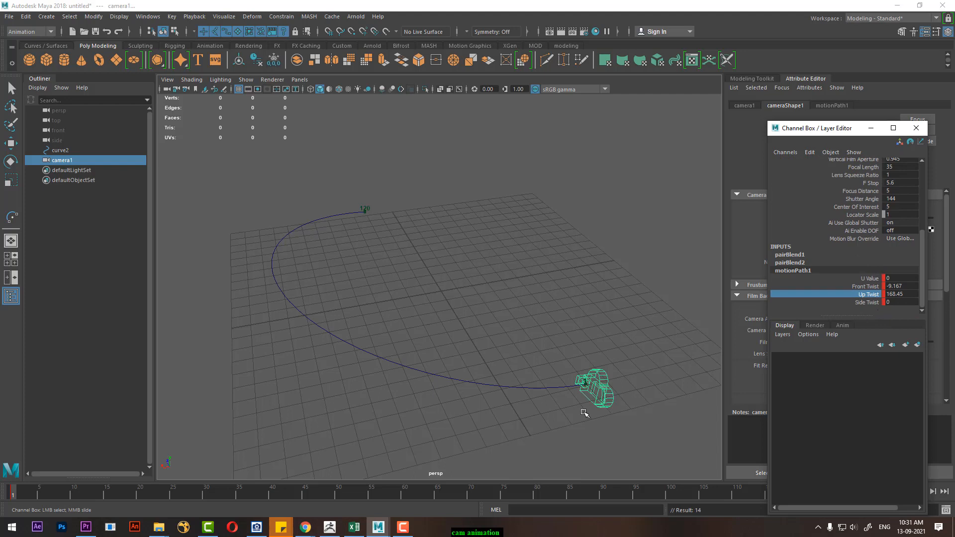
right_click(874, 298)
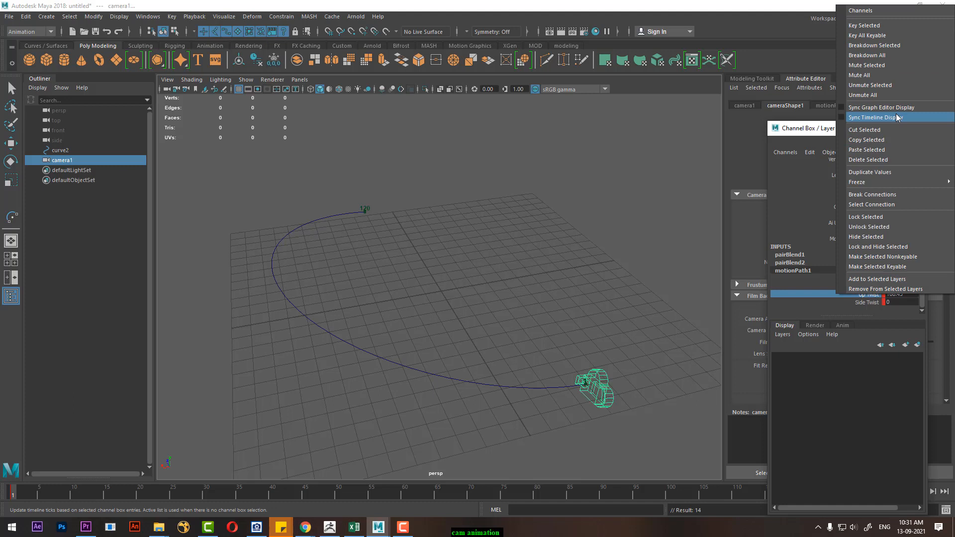
click(887, 25)
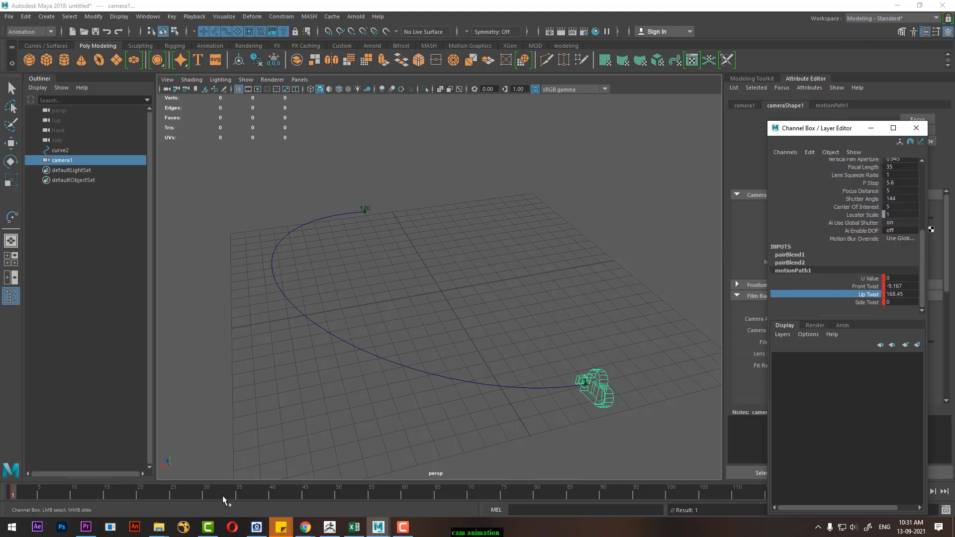
drag(50, 490, 9, 496)
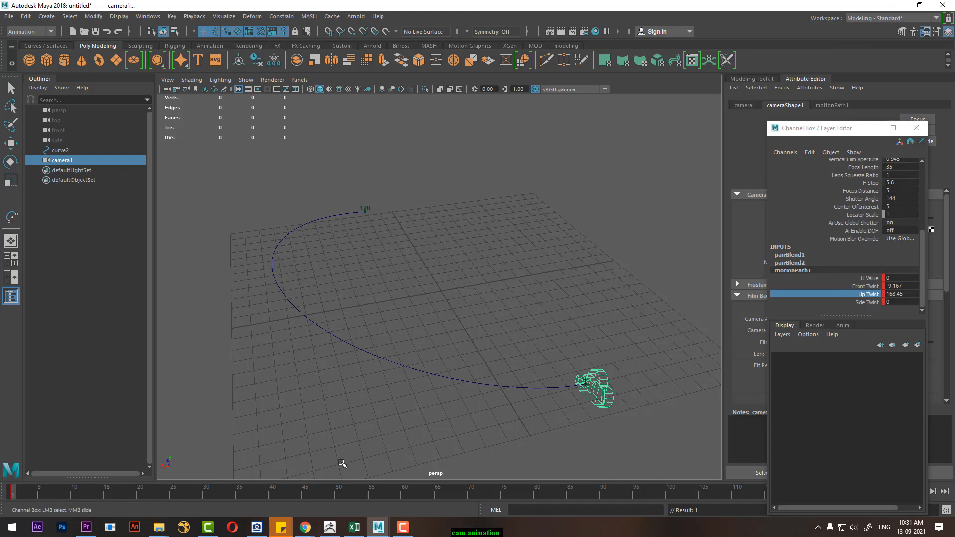
key(ctrl+z)
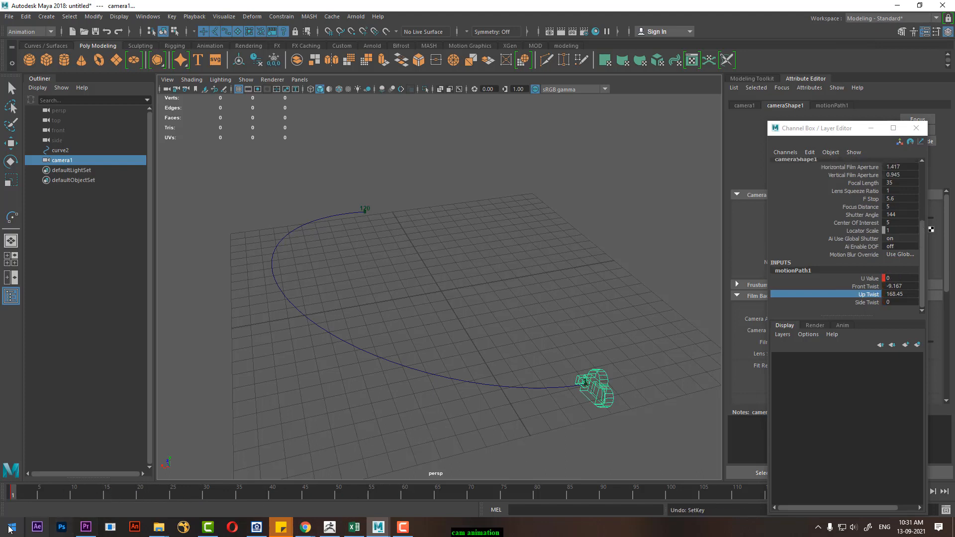
- At frame 50, set motionPath1's Up Twist to 124.905 and key the camera's channels there
drag(15, 492, 340, 500)
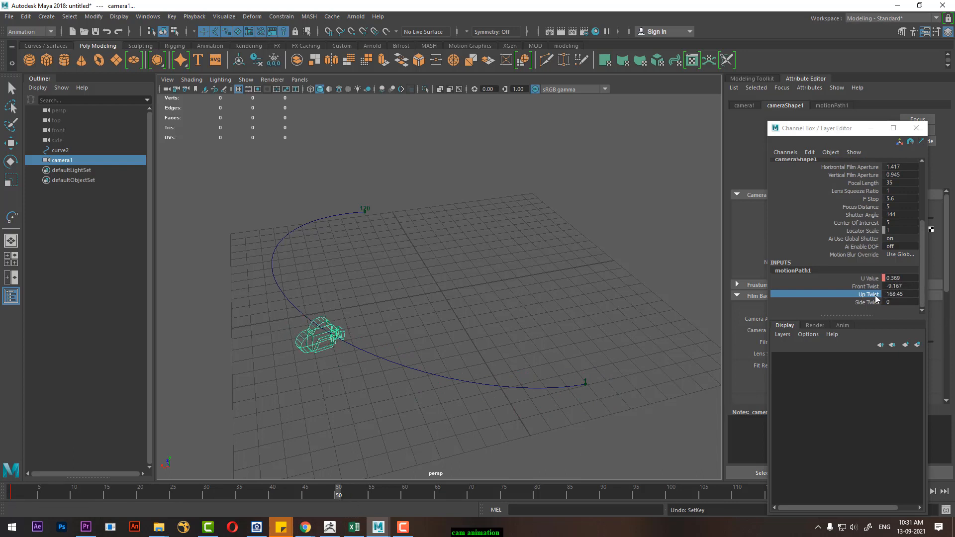
click(895, 294)
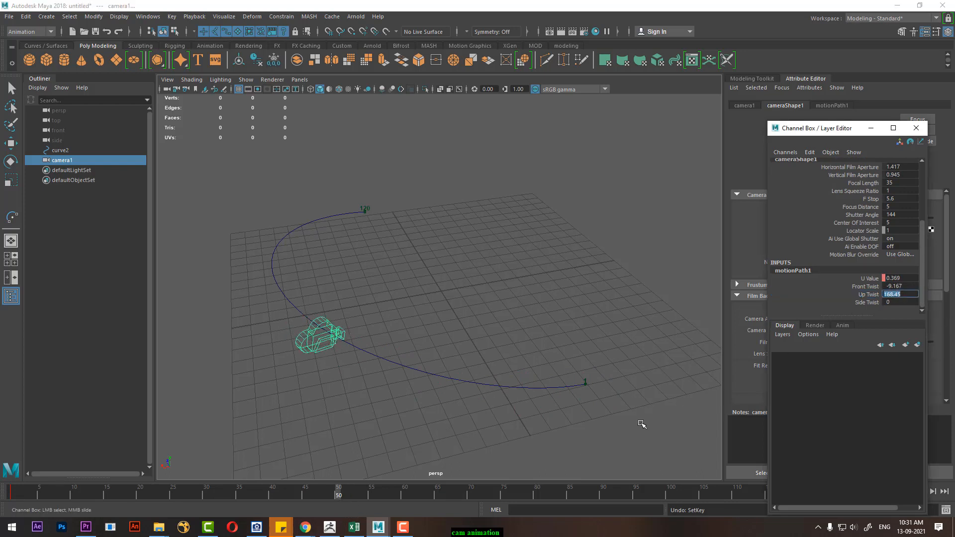
click(868, 295)
middle_drag(522, 366, 446, 422)
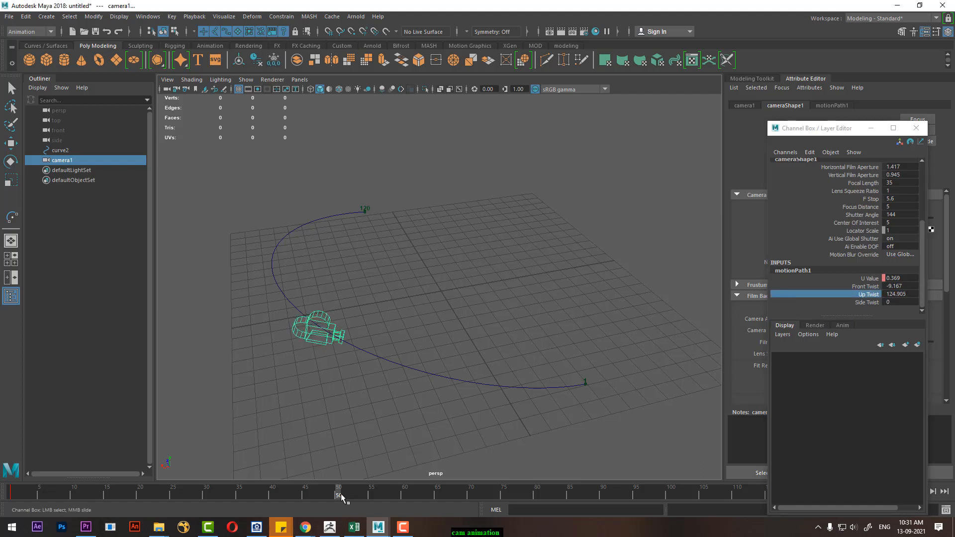
key(s)
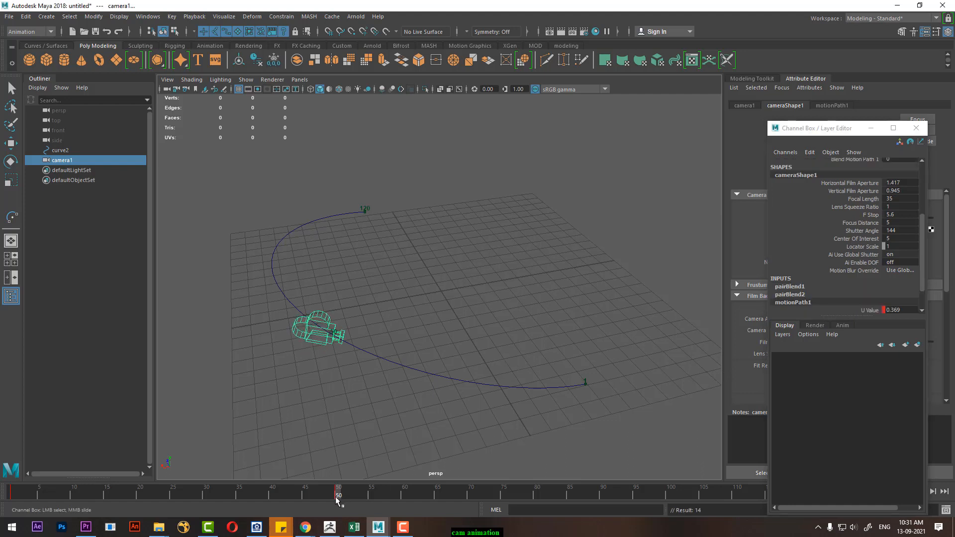
scroll(887, 251, down, 2)
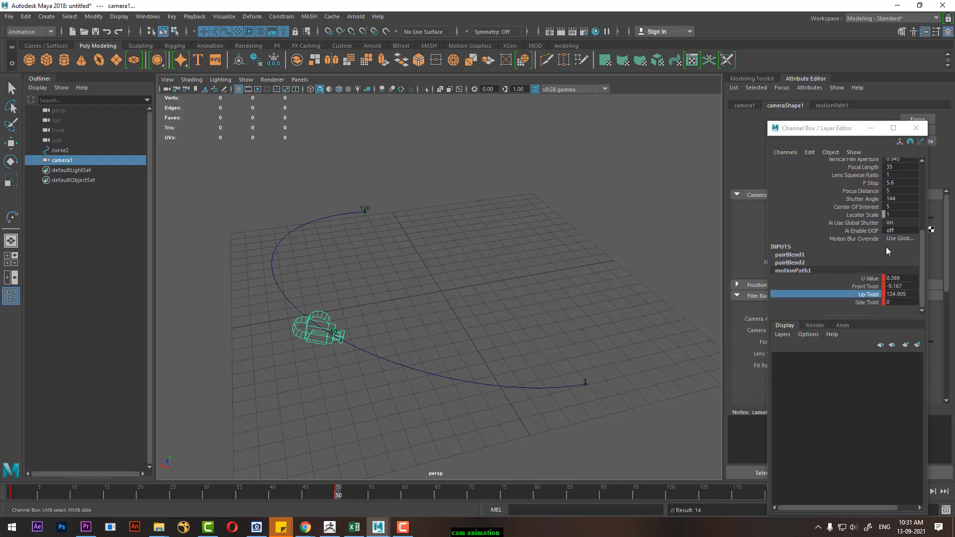
- Try adjusting Up Twist further and scrubbing to frame 1, and undo the frame 50 key and twist change
middle_drag(588, 316, 552, 316)
click(848, 297)
middle_drag(477, 371, 485, 372)
drag(323, 492, 1, 506)
key(ctrl+z)
key(ctrl+z)
middle_drag(552, 337, 571, 343)
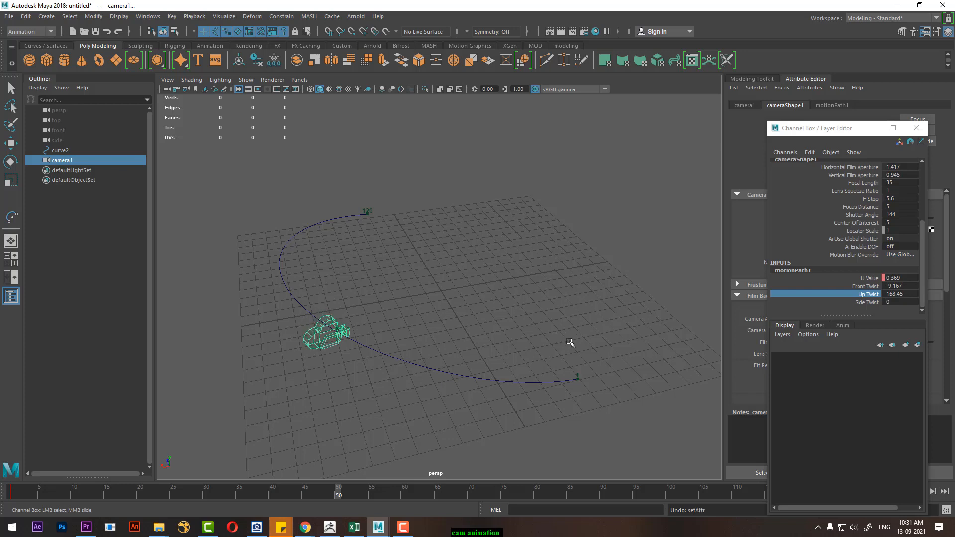
- Scrub the camera along its path, stopping at frame 10, and deselect it
drag(84, 485, 199, 492)
drag(184, 526, 73, 533)
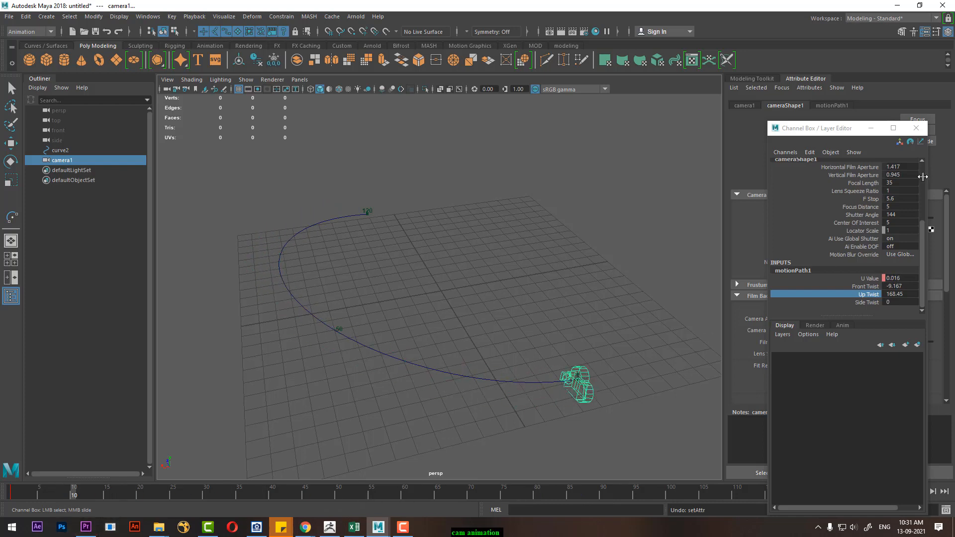
key(e)
click(465, 321)
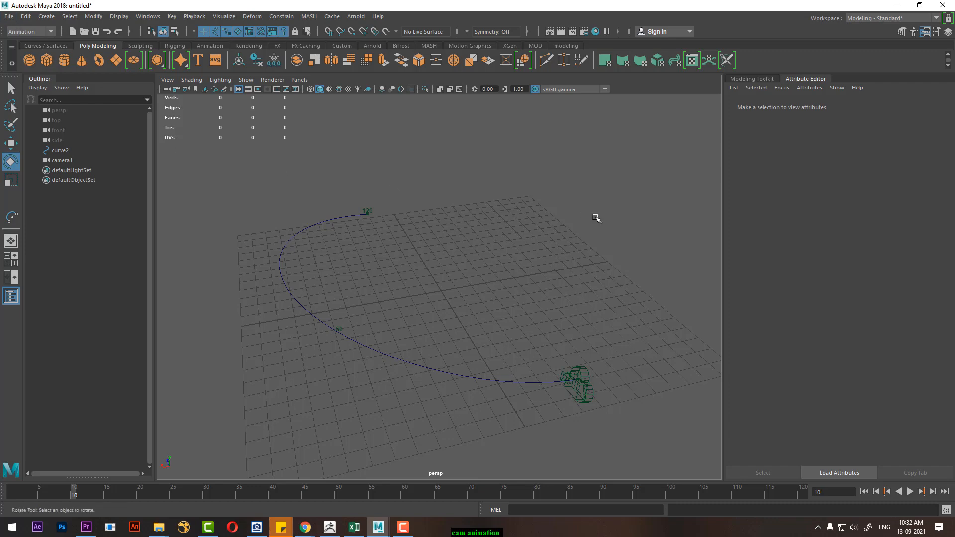
click(414, 529)
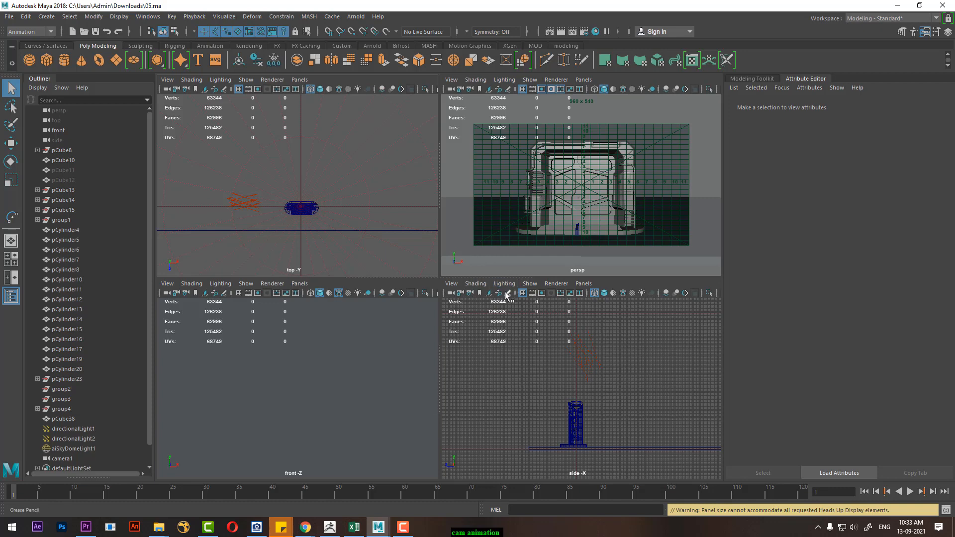
click(615, 209)
click(616, 208)
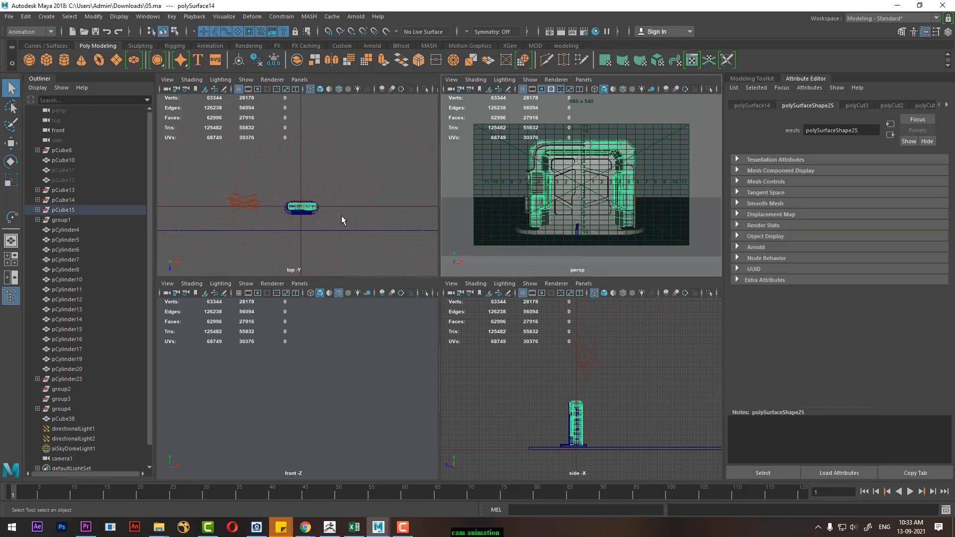
click(327, 204)
click(649, 242)
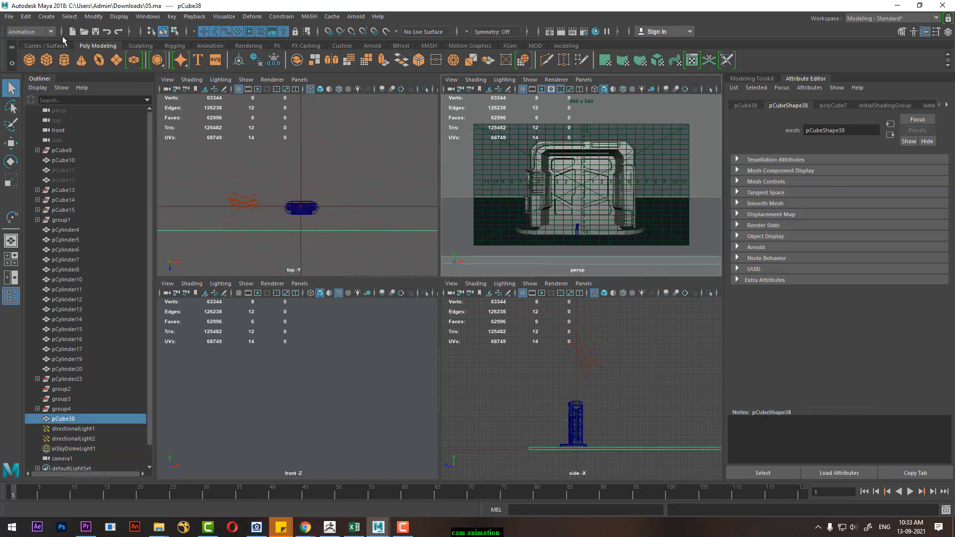
- Create a second camera in the door scene and look through it in the perspective view's place
click(47, 16)
mouse_move(154, 82)
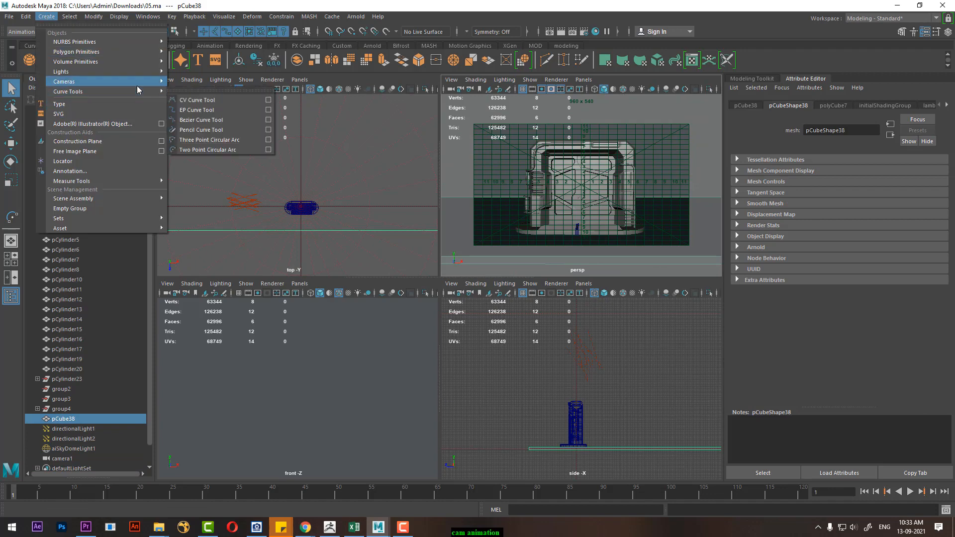
click(214, 92)
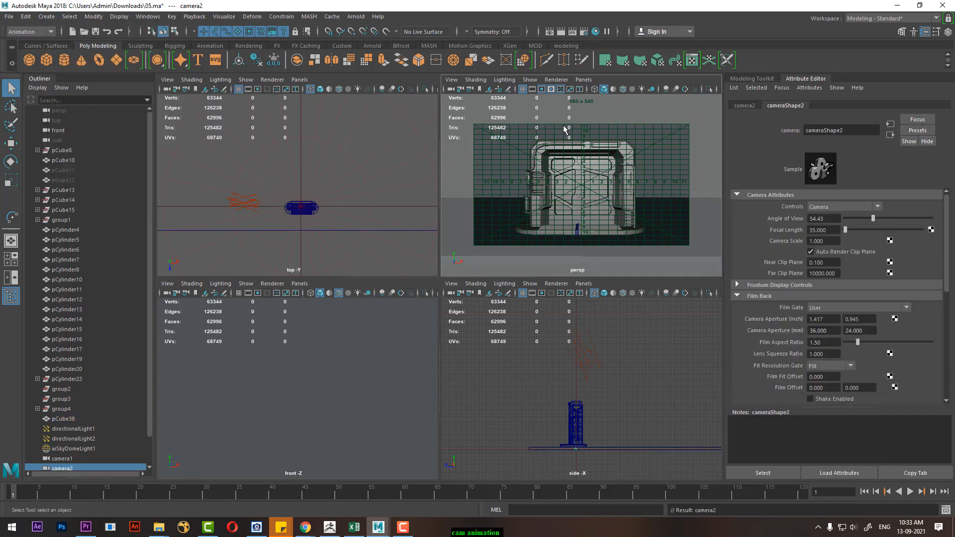
click(583, 80)
click(606, 123)
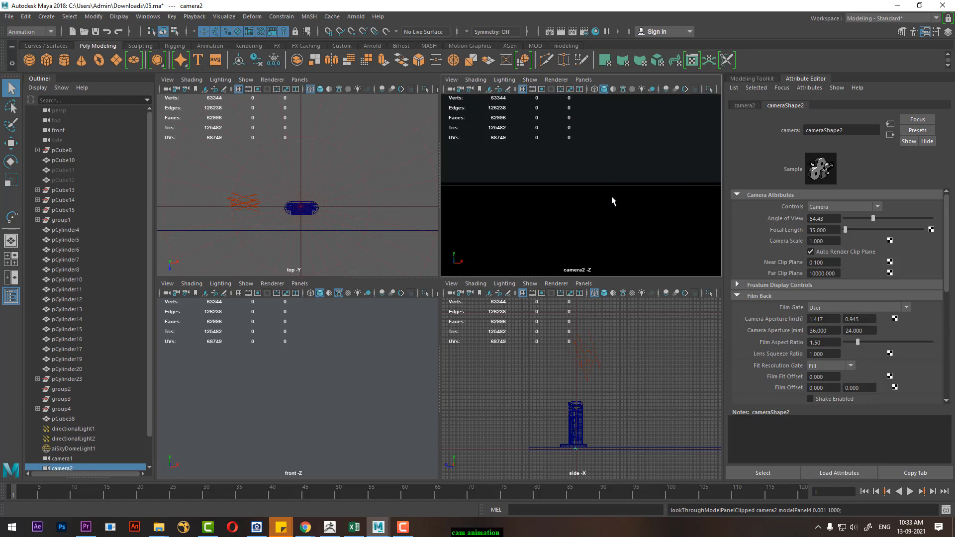
- Frame the door frontally through camera2 in an enlarged view with the resolution gate displayed
alt+middle_drag(612, 200, 582, 215)
alt+right_drag(594, 188, 601, 186)
key(space)
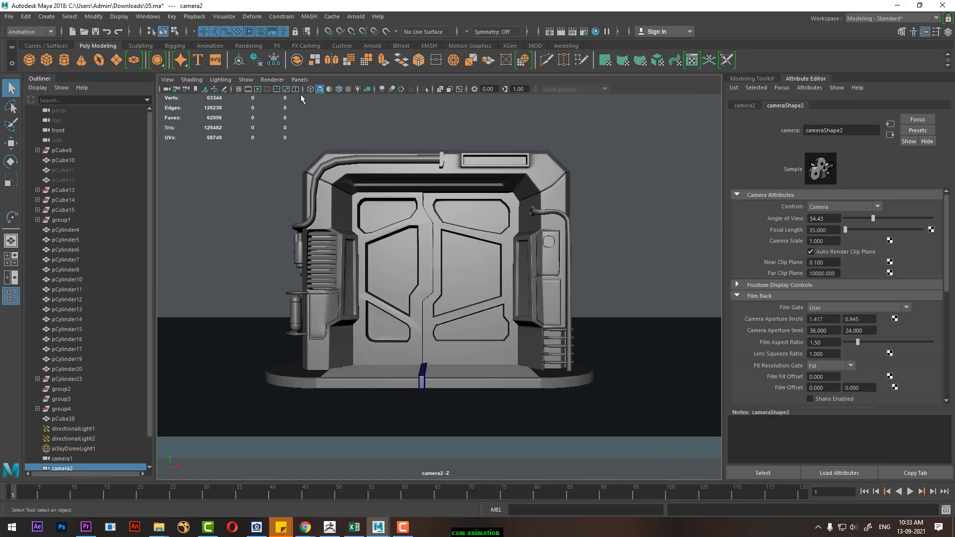
click(258, 89)
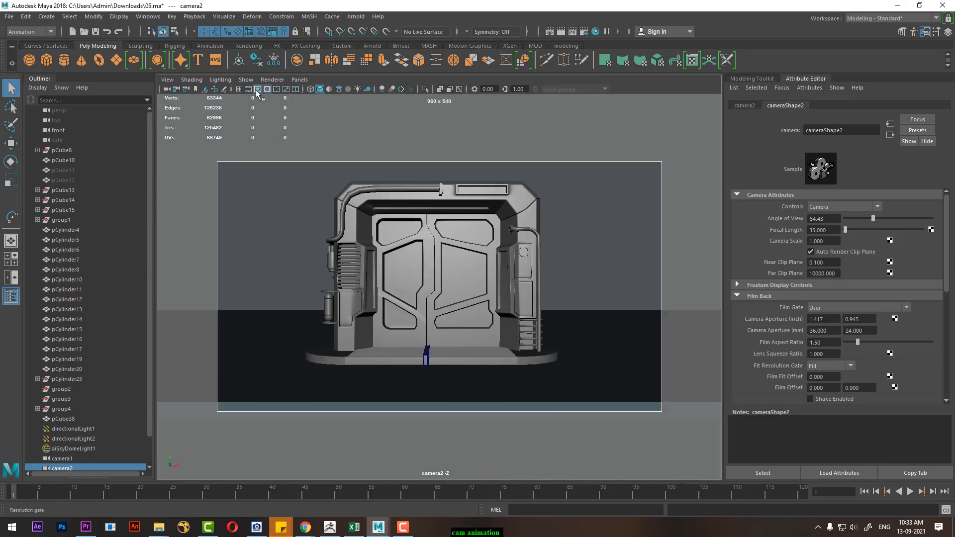
alt+middle_drag(478, 288, 478, 291)
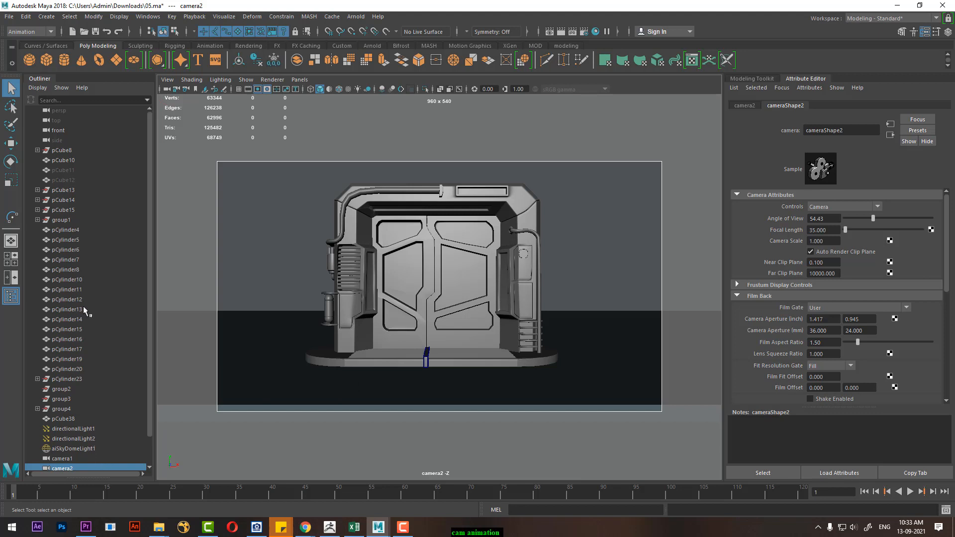
- Filter the Outliner to show only cameras
click(61, 87)
mouse_move(78, 96)
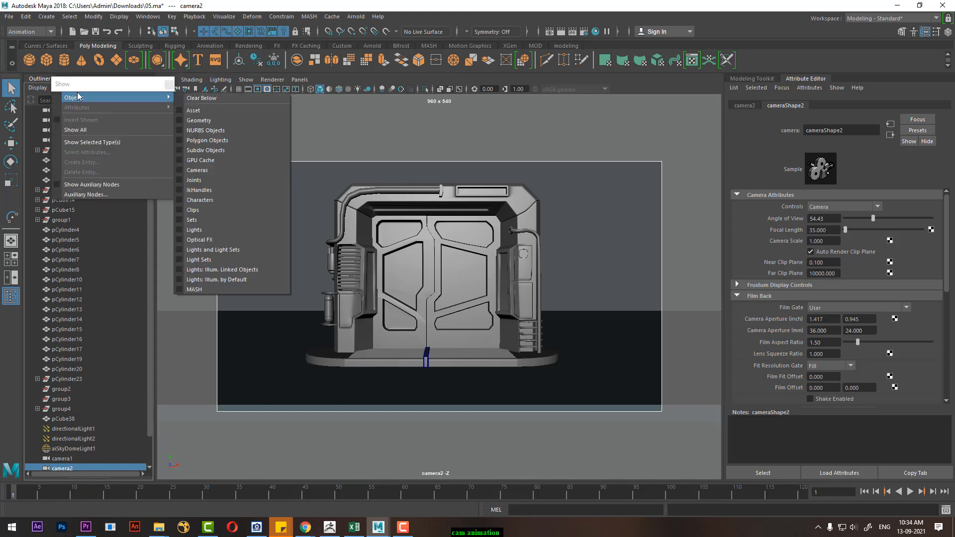
click(197, 171)
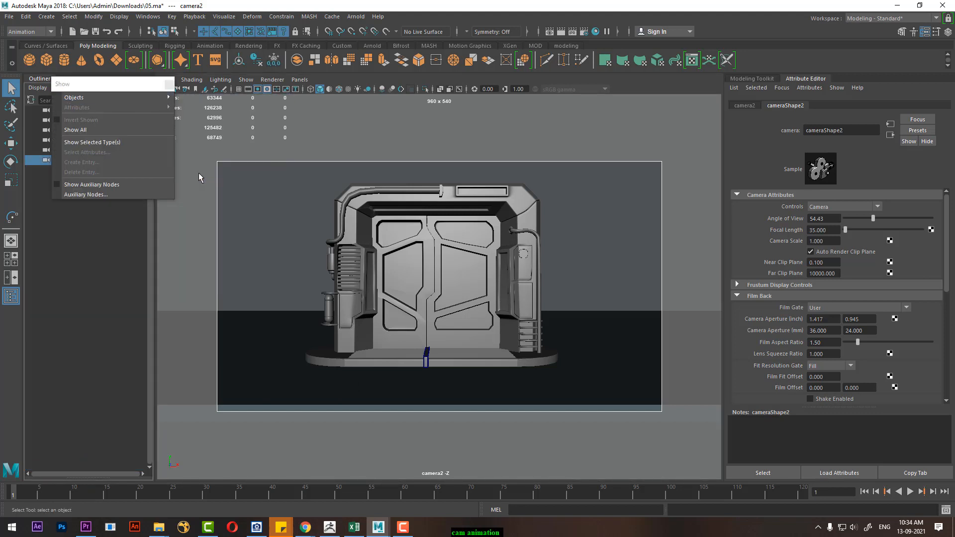
click(168, 86)
click(169, 85)
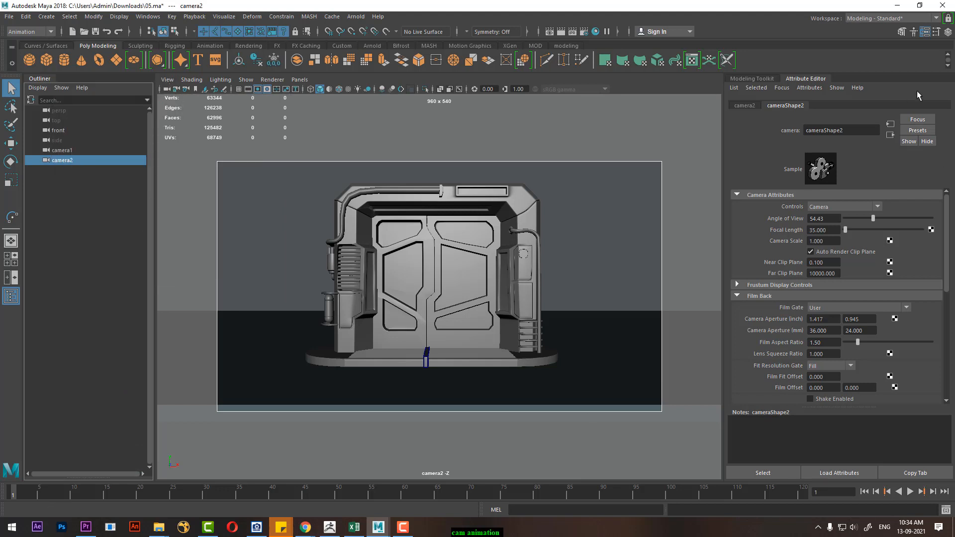
click(947, 31)
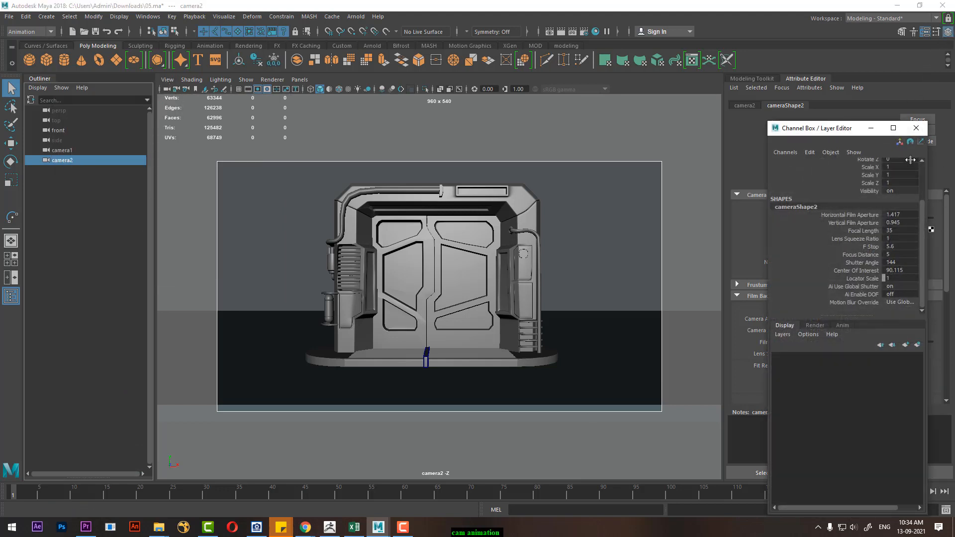
click(916, 128)
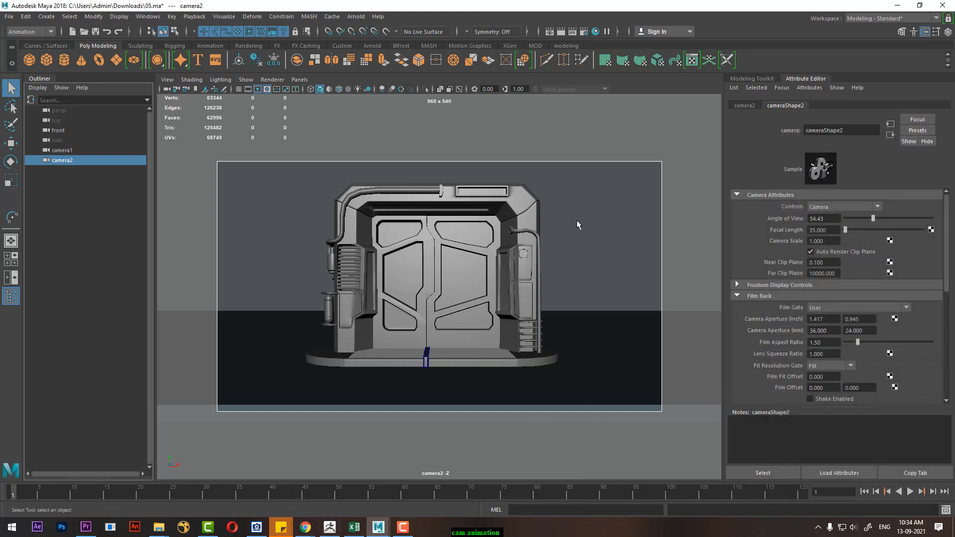
- Show the Range Slider and set the playback end frame to 200
click(382, 257)
key(space)
click(639, 286)
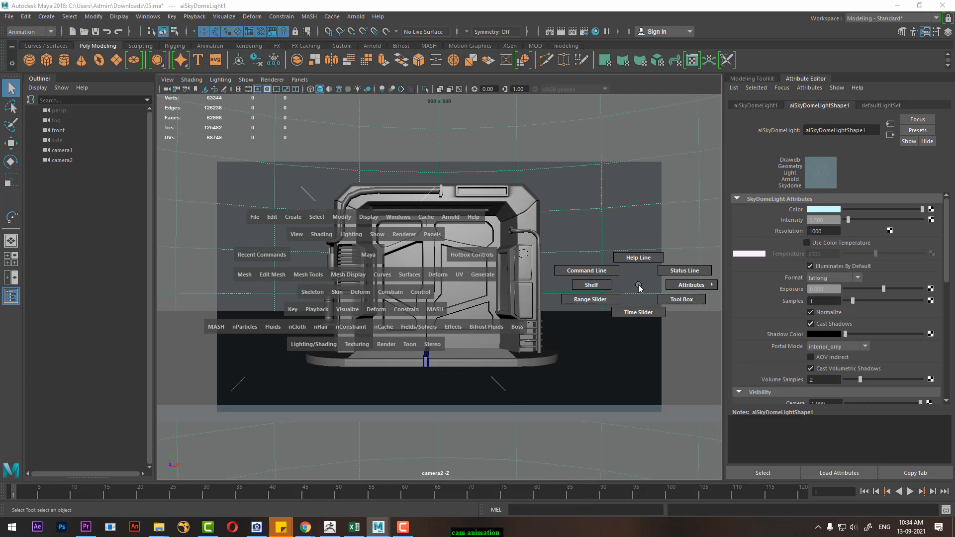
click(611, 303)
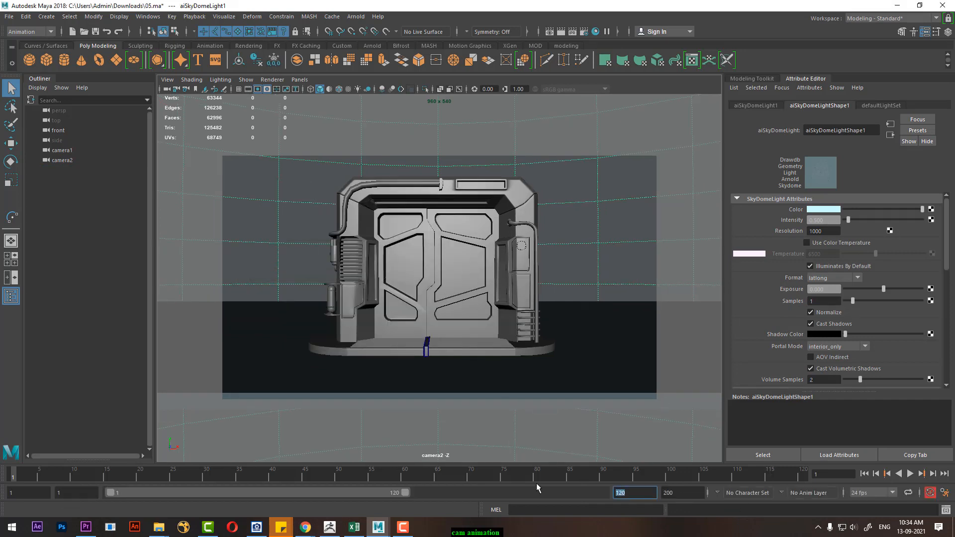
text(200)
key(Return)
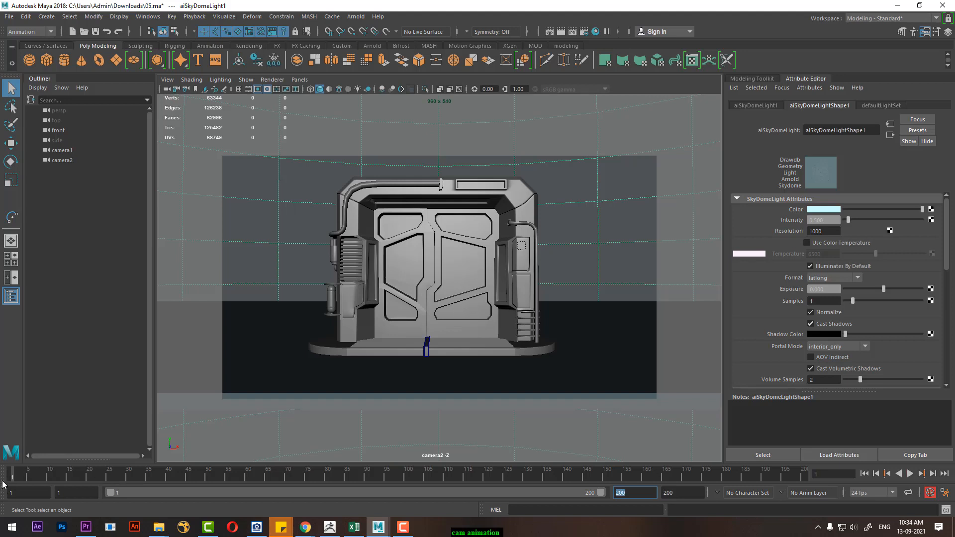
- Select all of the door's parts in the top view, group them and center the group's pivot
click(492, 356)
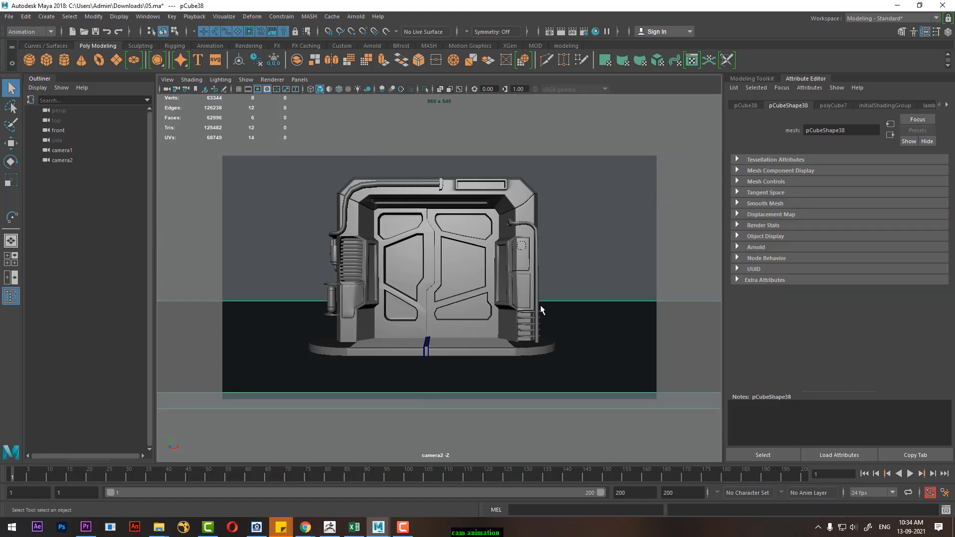
key(space)
click(314, 210)
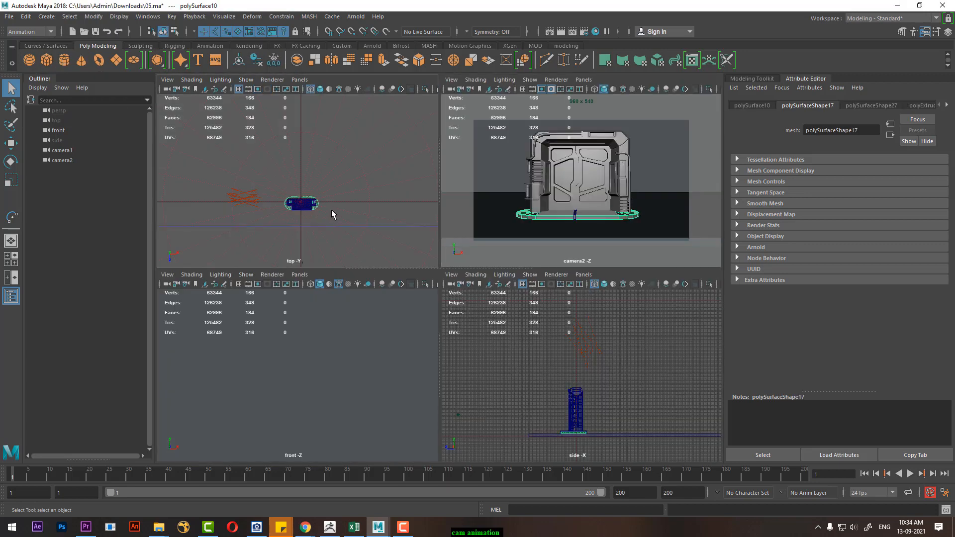
scroll(304, 211, up, 1)
click(298, 216)
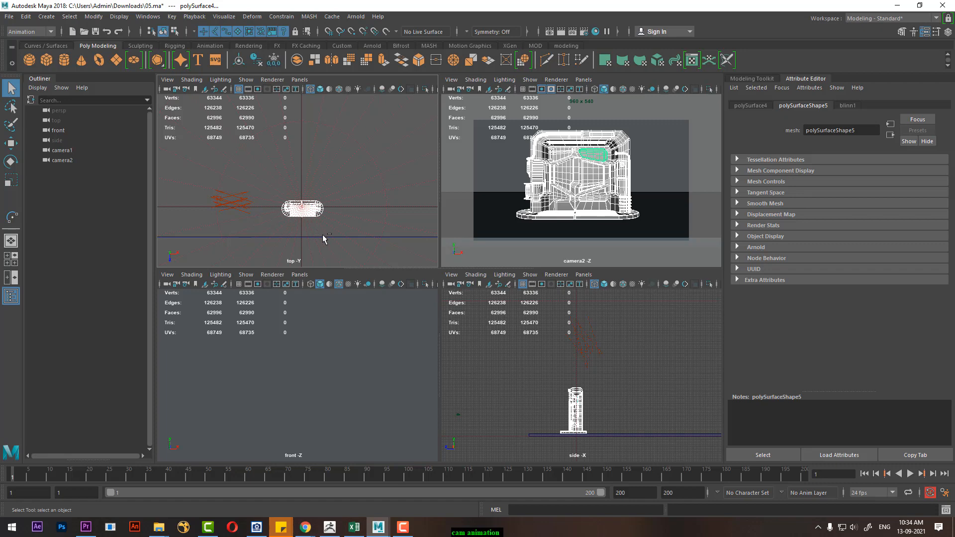
key(ctrl+g)
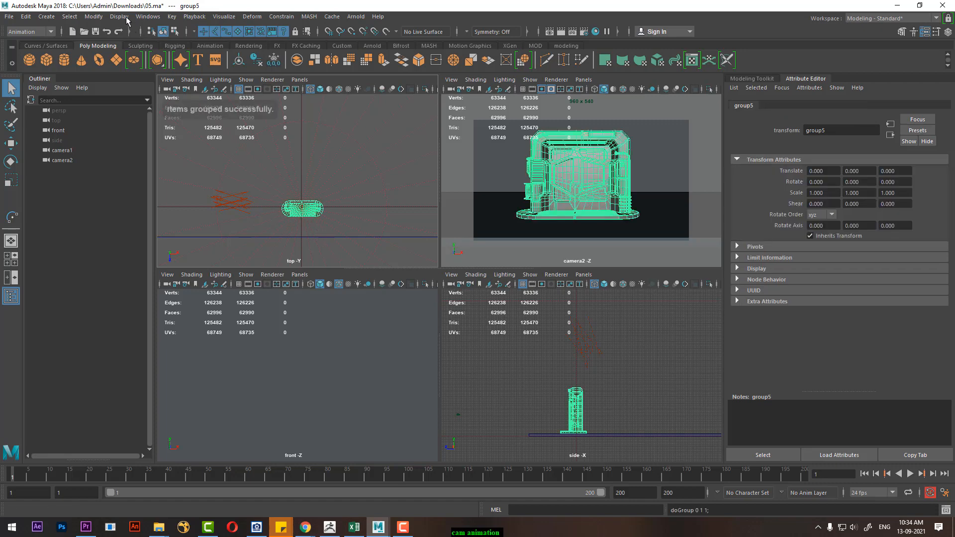
click(93, 18)
click(141, 92)
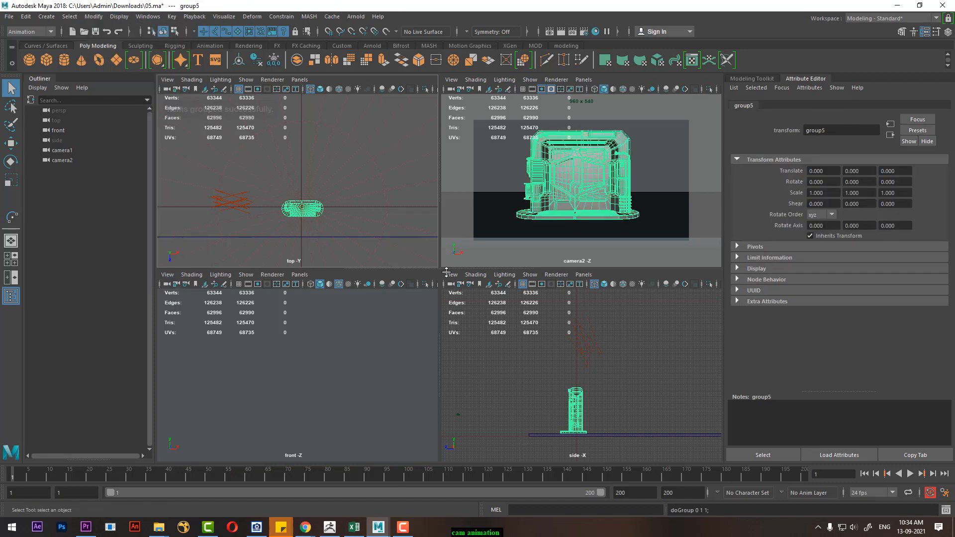
- Key the door group's transform at frame 1
key(w)
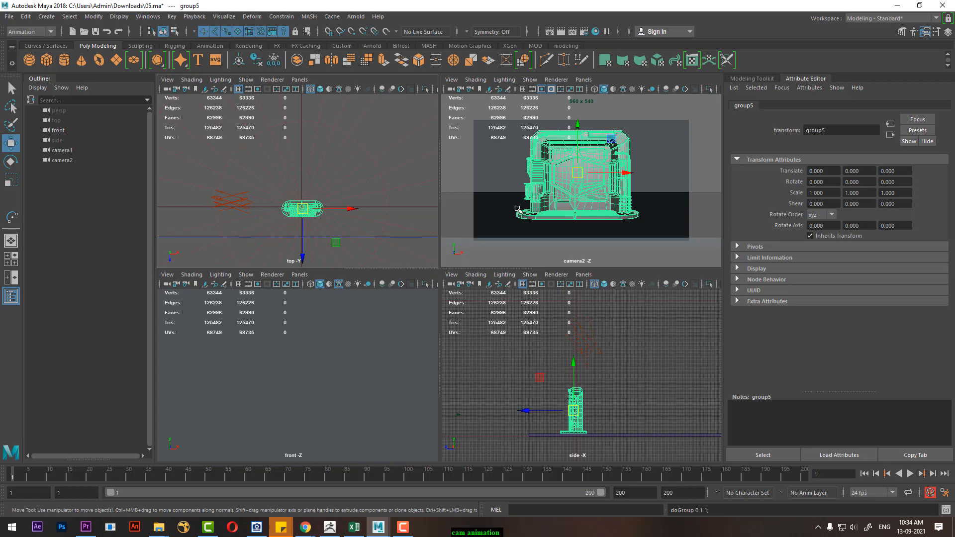
alt+middle_drag(339, 368, 332, 297)
alt+middle_drag(622, 408, 620, 351)
alt+right_drag(620, 351, 619, 390)
alt+middle_drag(619, 391, 626, 412)
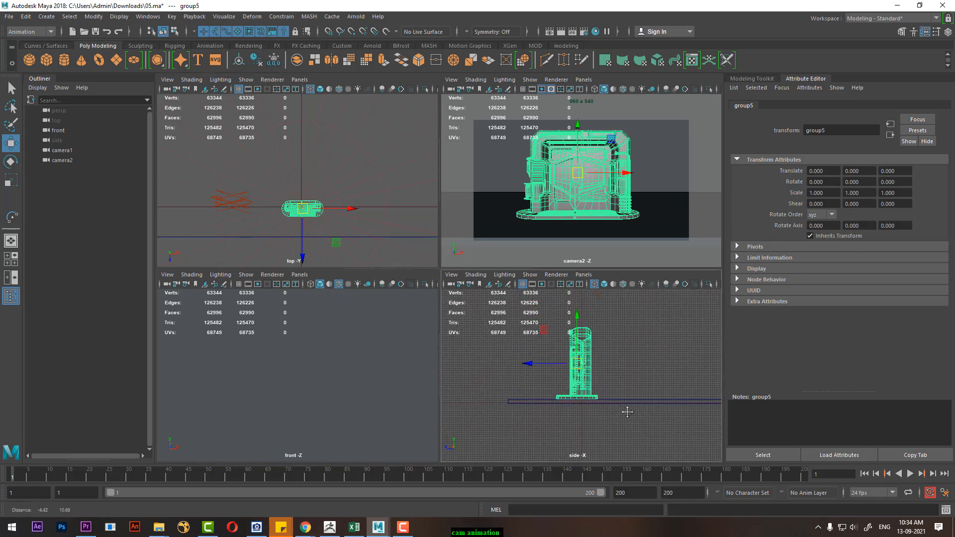
alt+right_drag(627, 412, 652, 400)
key(e)
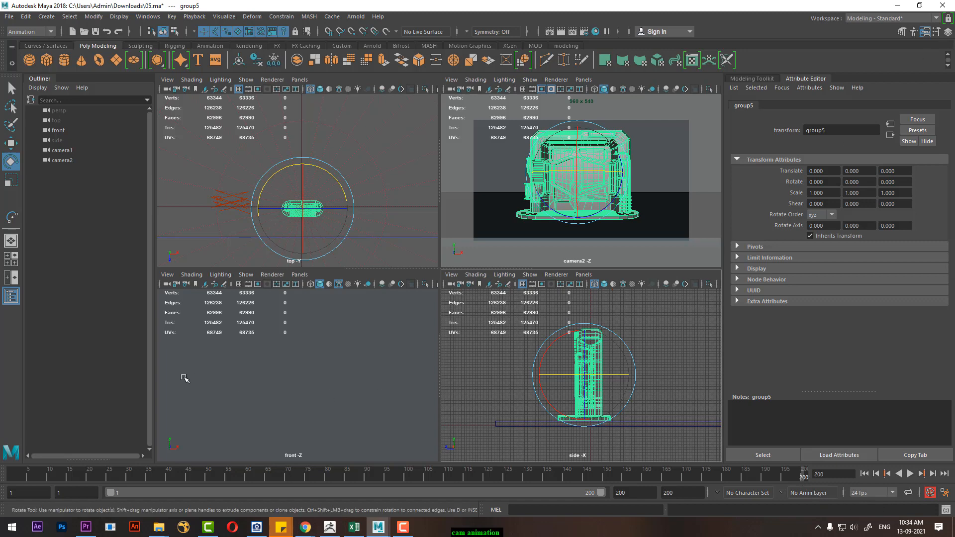
drag(42, 472, 2, 475)
key(s)
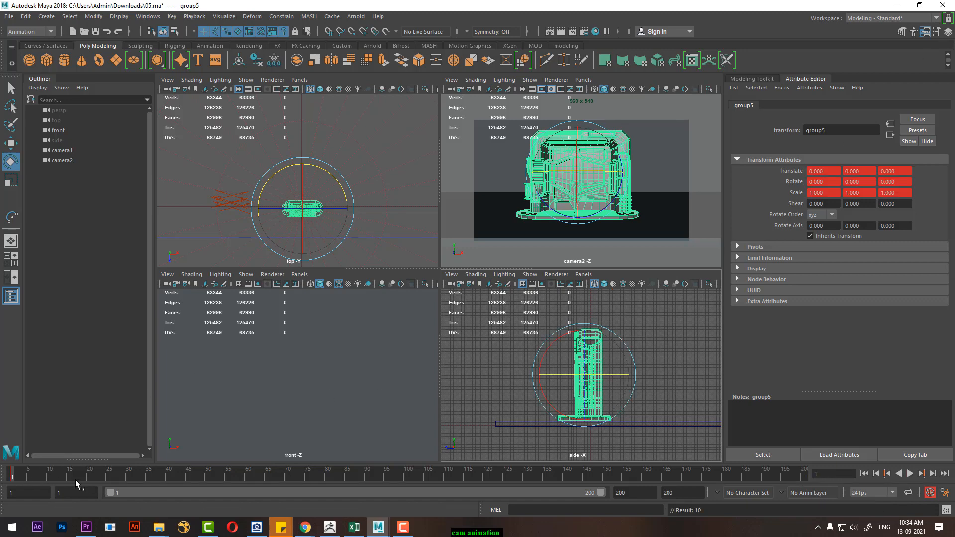
- Set the door group's Rotate Y to 360 at frame 200 to animate a full turn
drag(774, 483, 811, 479)
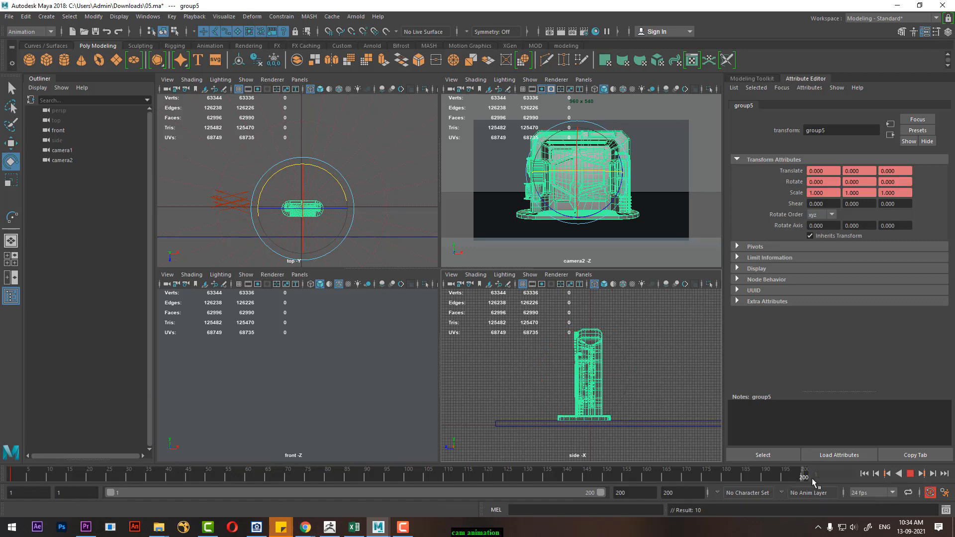
click(947, 32)
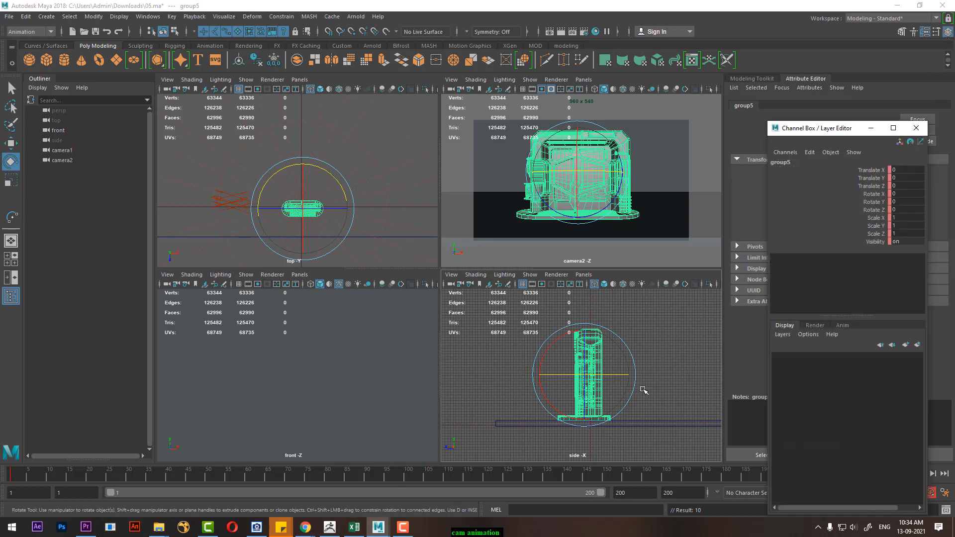
drag(618, 375, 601, 376)
click(913, 201)
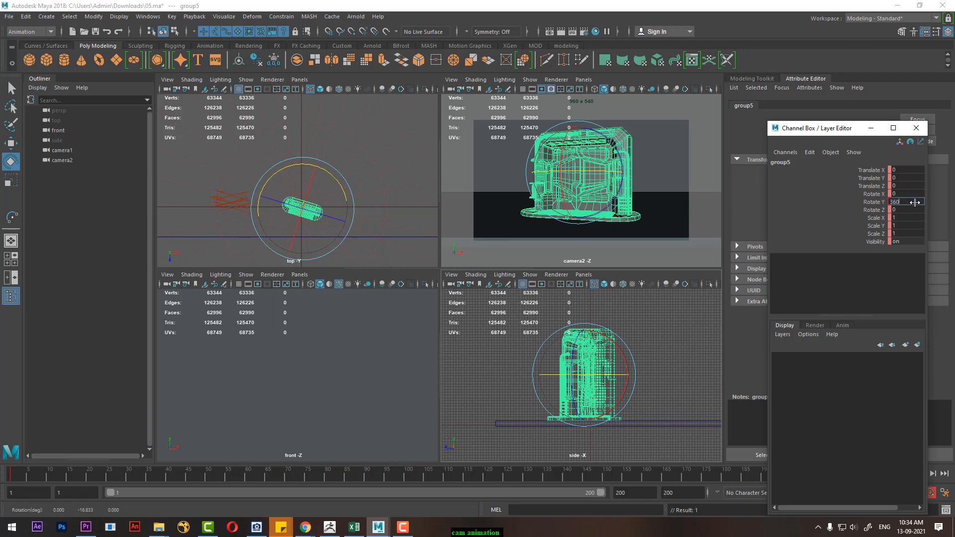
text(360)
key(Return)
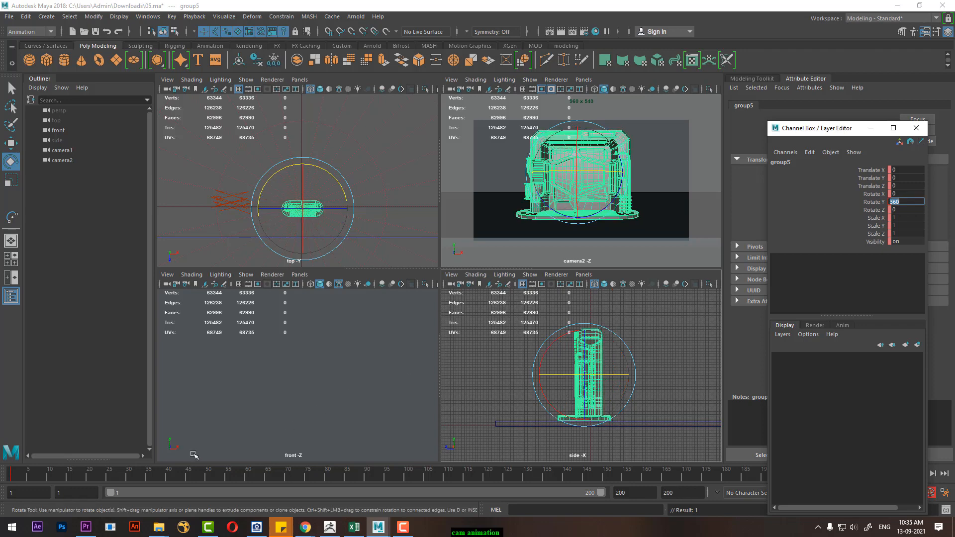
- Scrub the timeline, close the floating channel settings and play the door's rotation from frame 1 in the four-view layout
click(35, 476)
drag(35, 477, 745, 479)
click(671, 165)
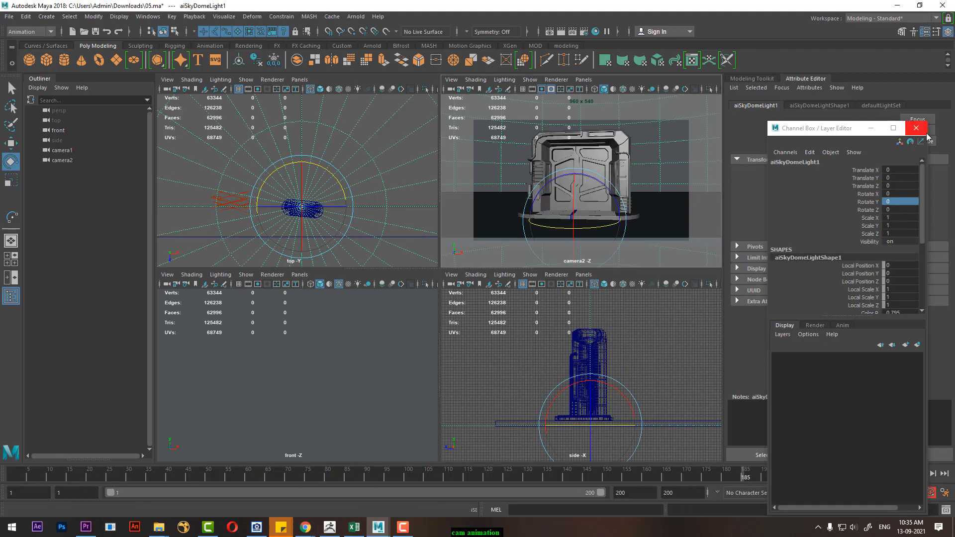
click(916, 128)
click(866, 475)
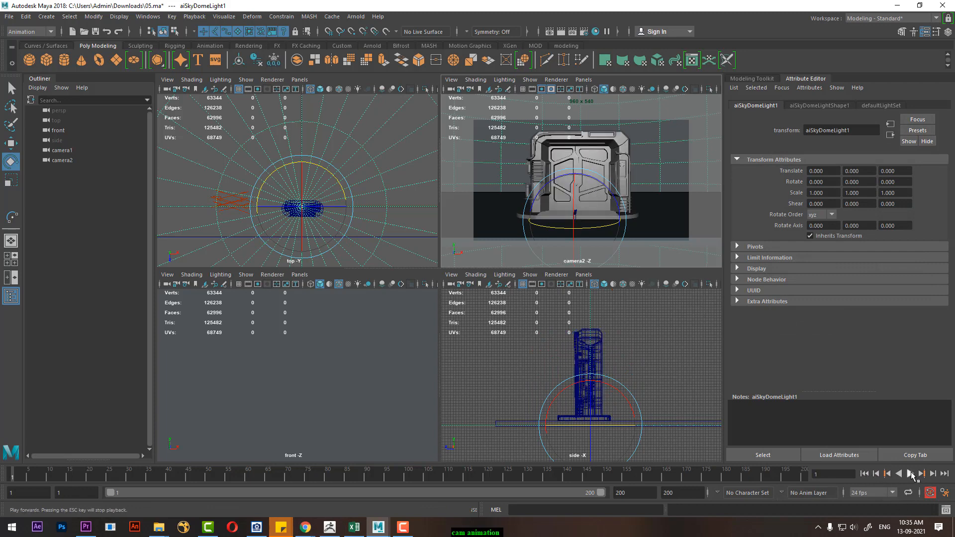
click(910, 473)
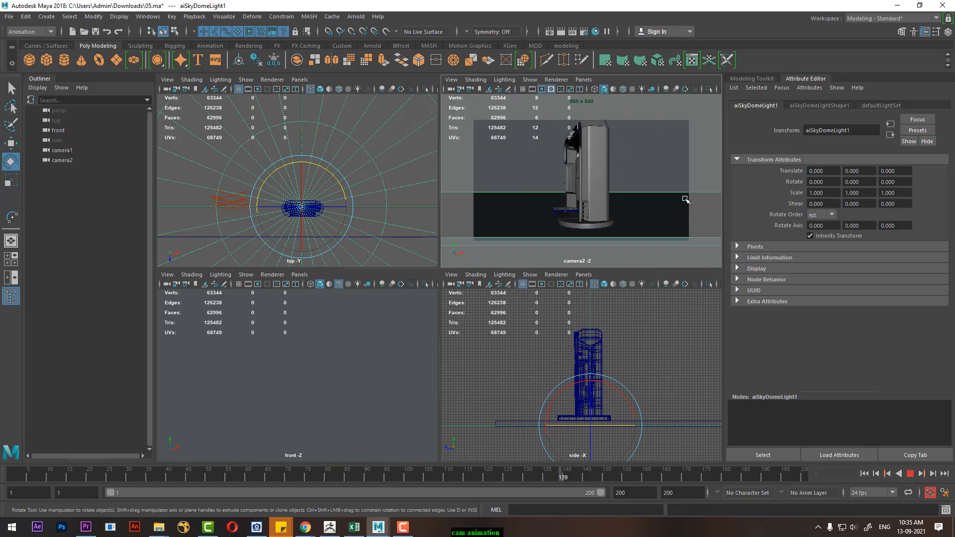
click(911, 475)
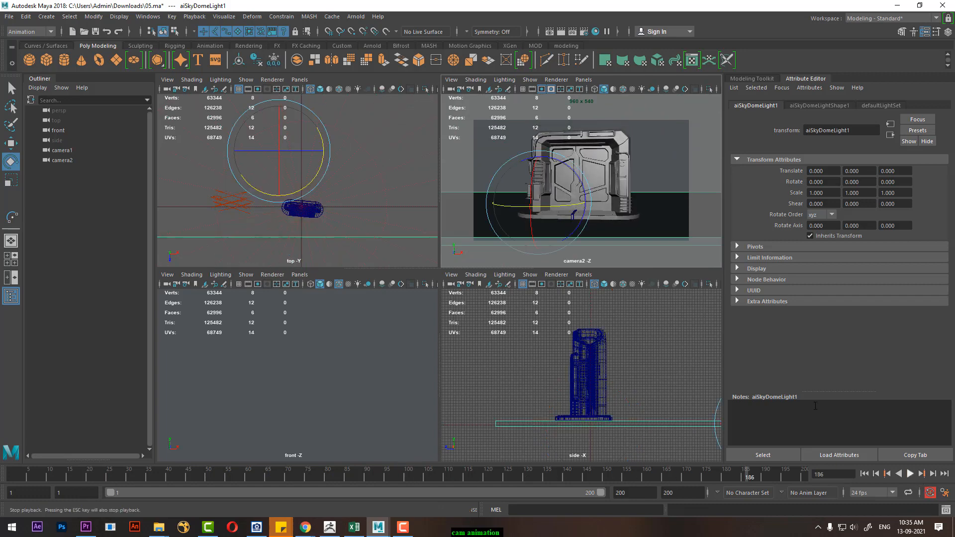
- Enlarge the camera2 view and replay the door's rotation from frame 1
key(space)
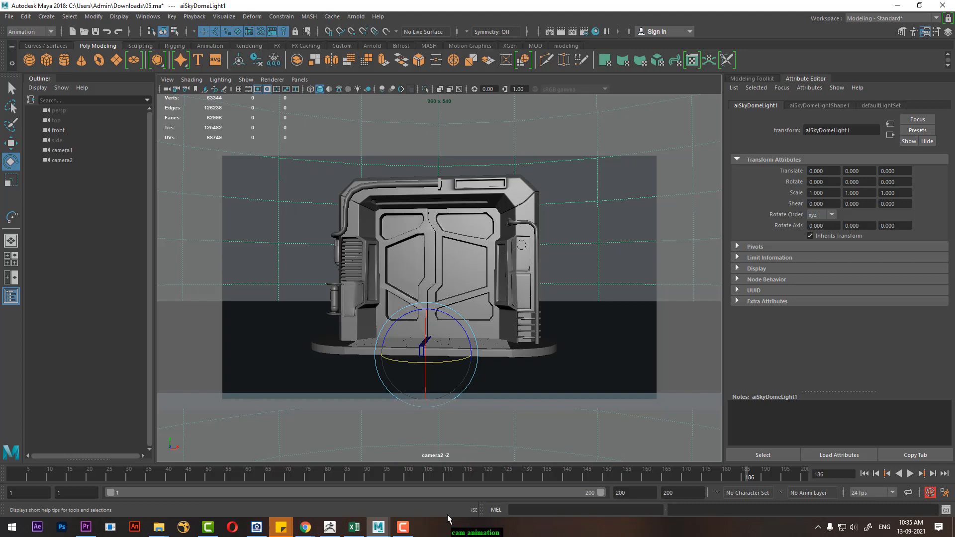
click(864, 474)
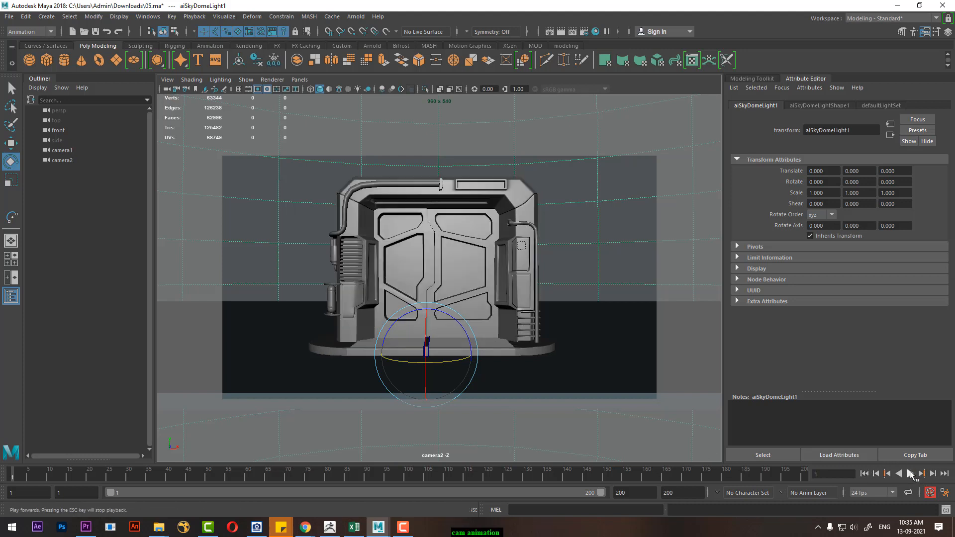
click(910, 473)
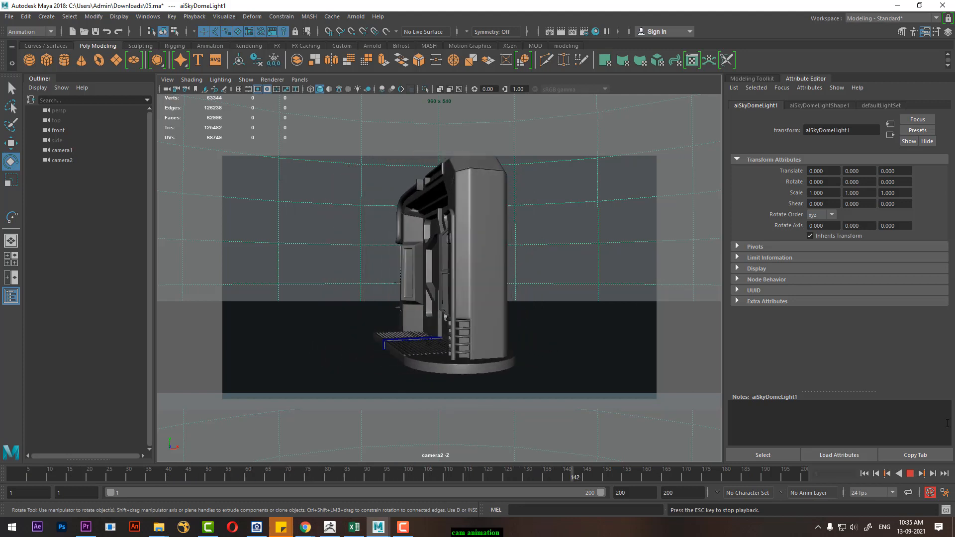
key(Escape)
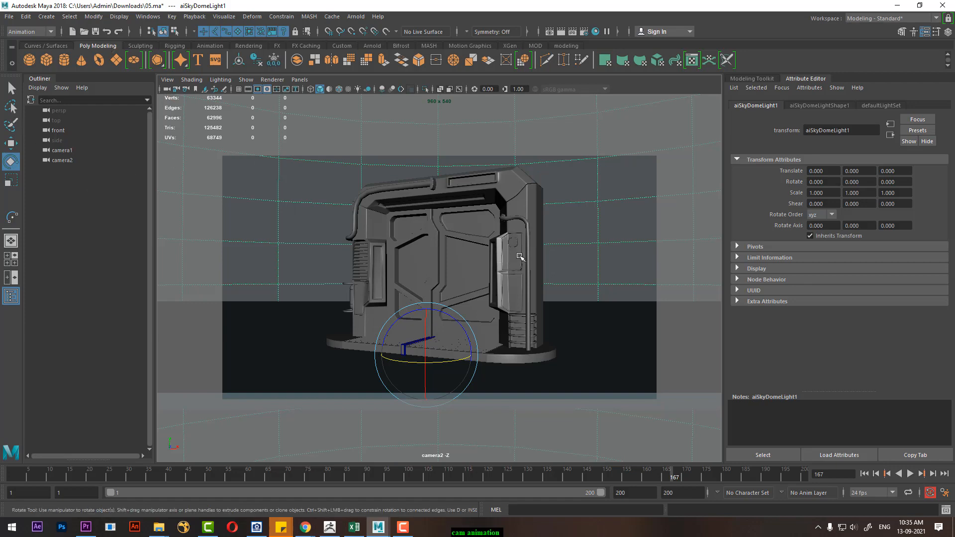
- Return to the four-view layout at frame 1 and create a polygon helix
click(11, 258)
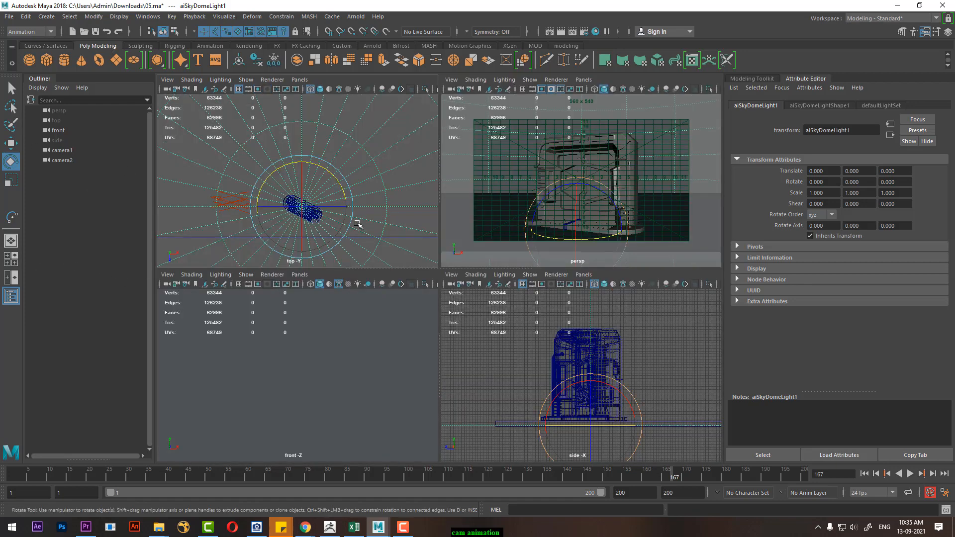
alt+middle_drag(357, 158, 358, 156)
drag(70, 475, 11, 475)
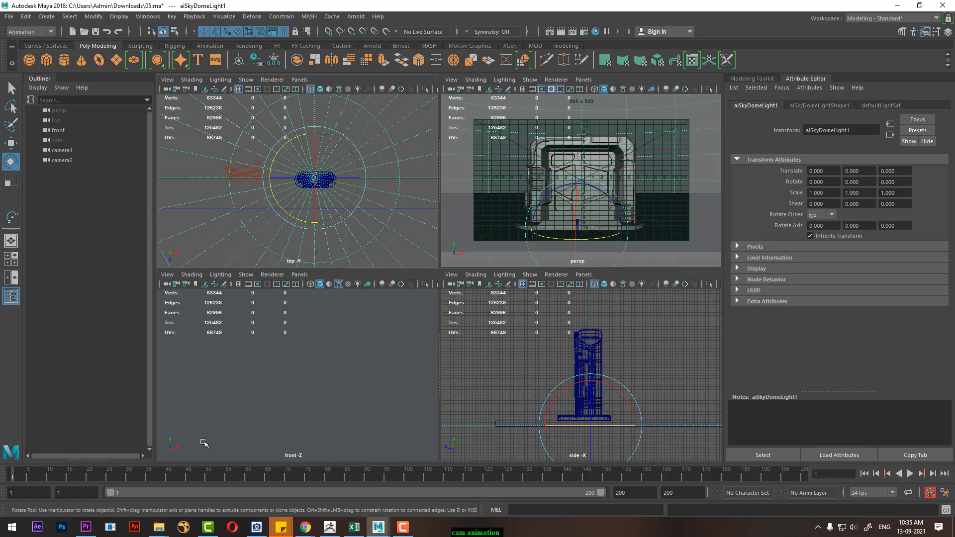
click(46, 16)
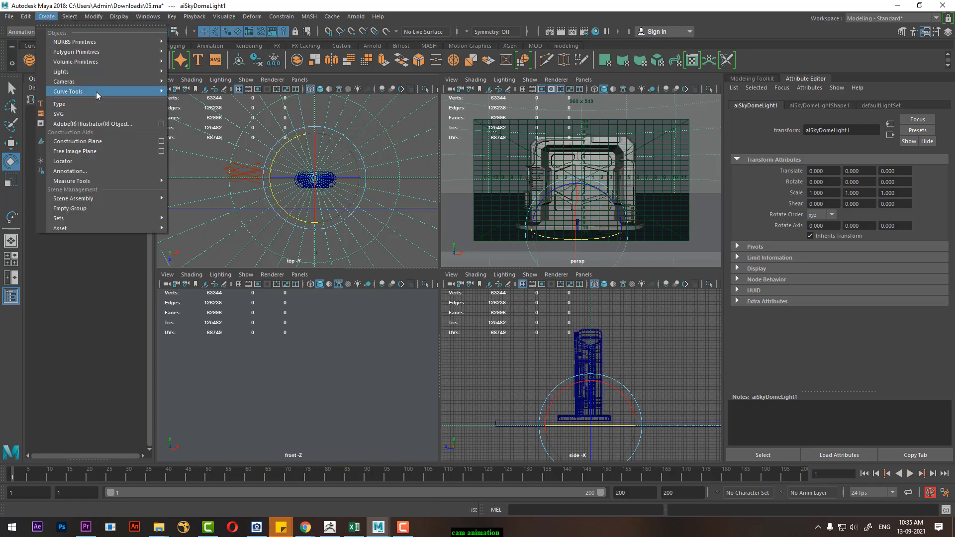
mouse_move(120, 80)
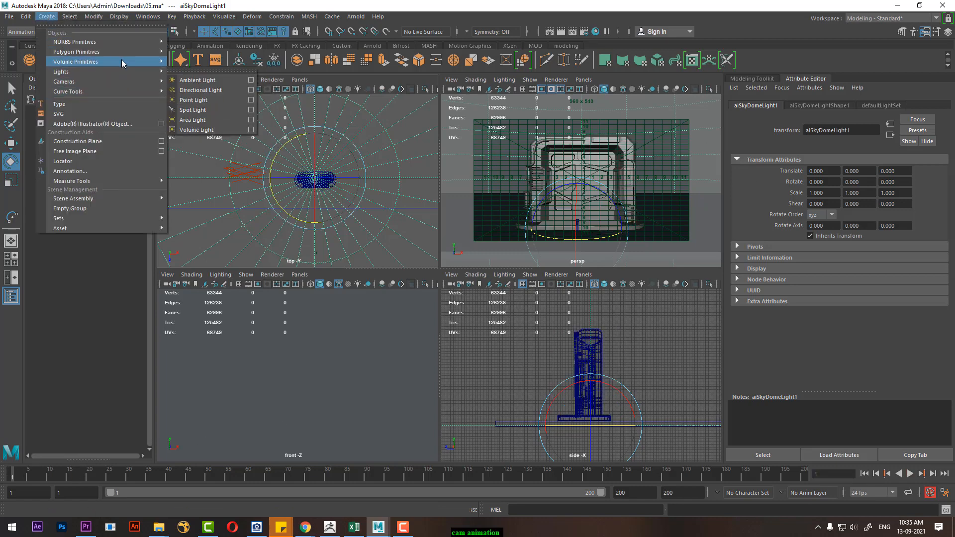
mouse_move(124, 55)
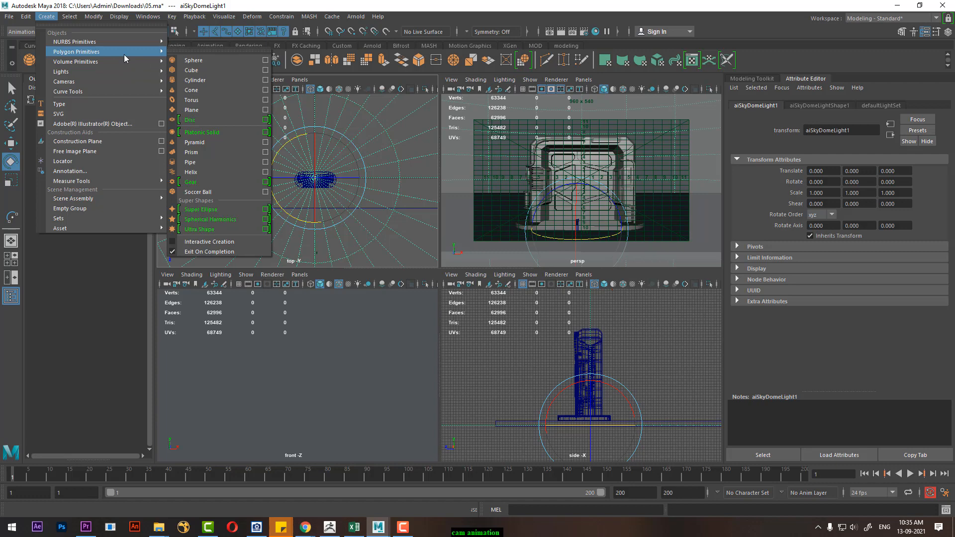
click(213, 171)
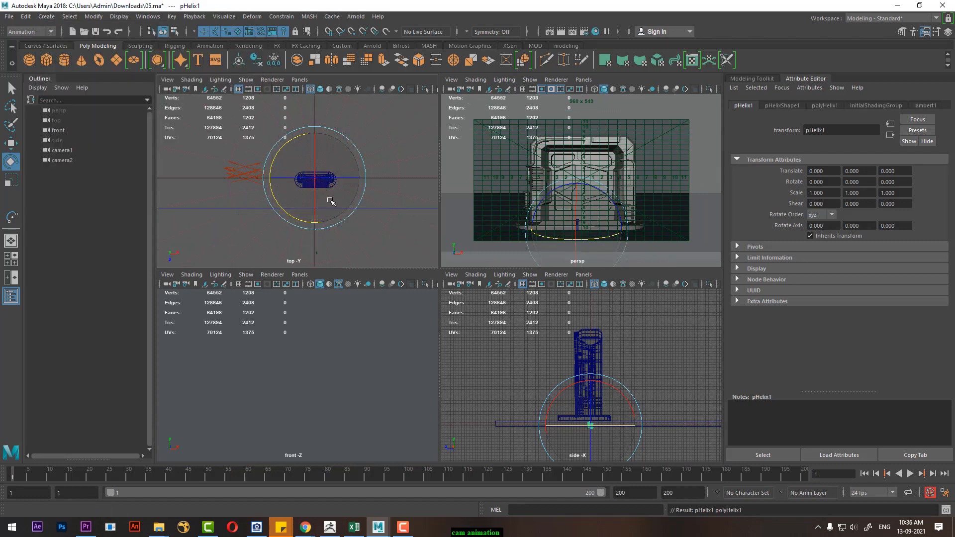
- Open the helix's creation inputs and adjust its coils to about 3.81 and height to about 3.14
key(r)
click(947, 31)
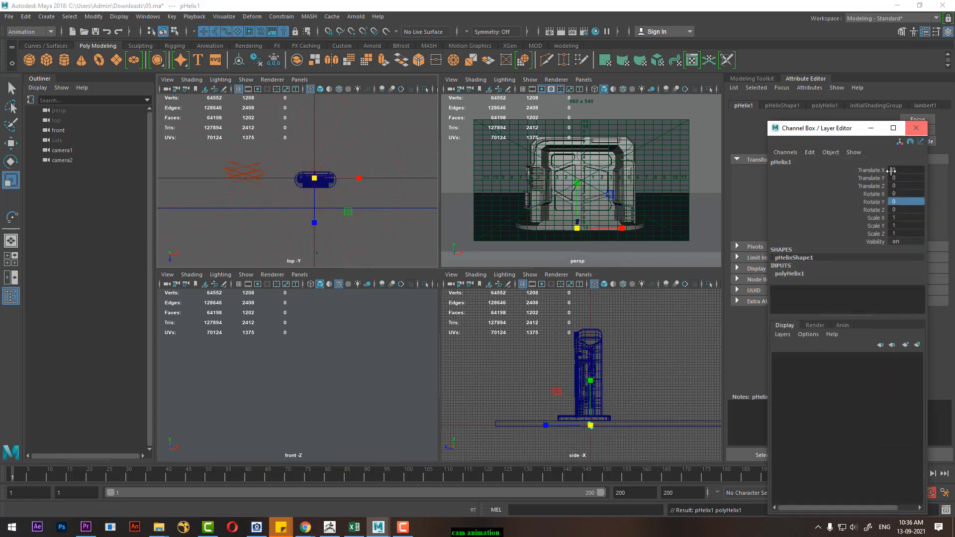
click(789, 273)
click(868, 282)
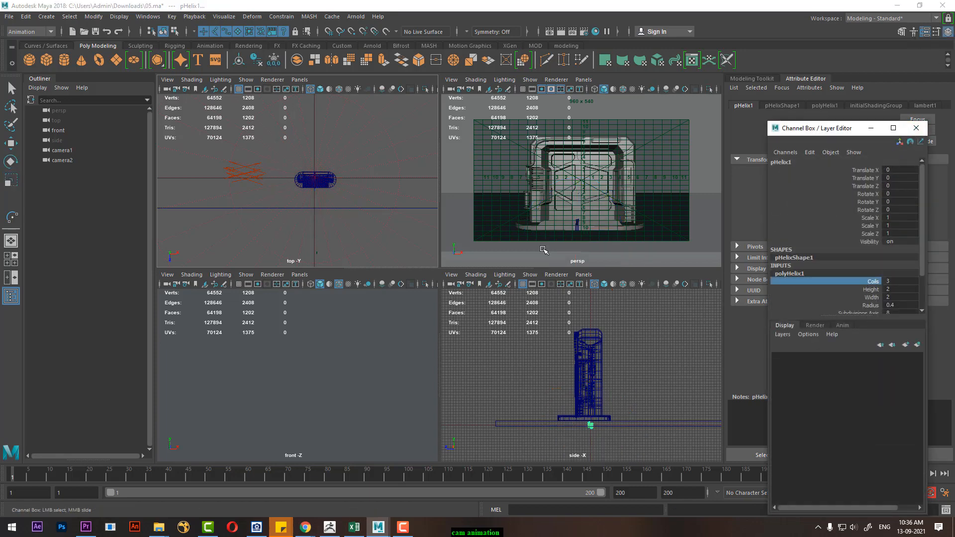
click(868, 289)
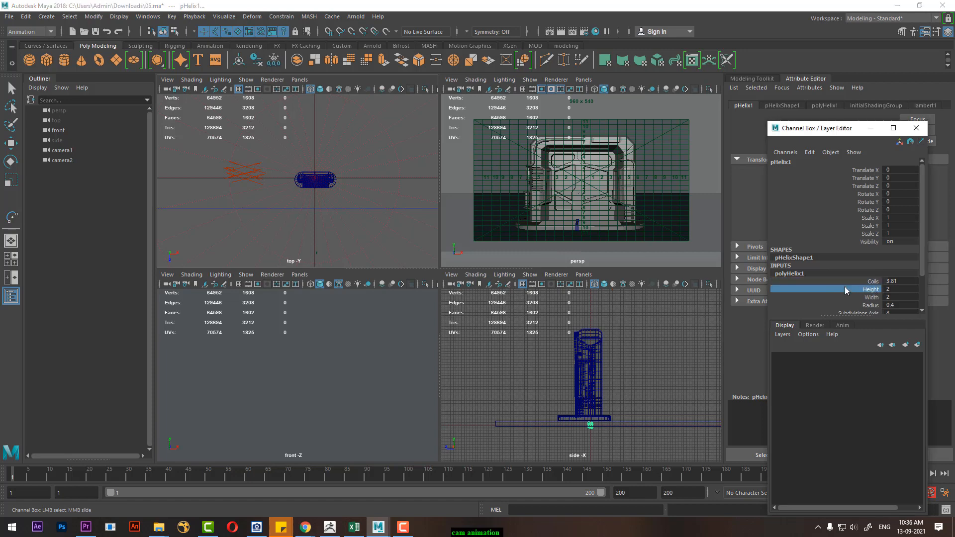
middle_drag(391, 215, 447, 211)
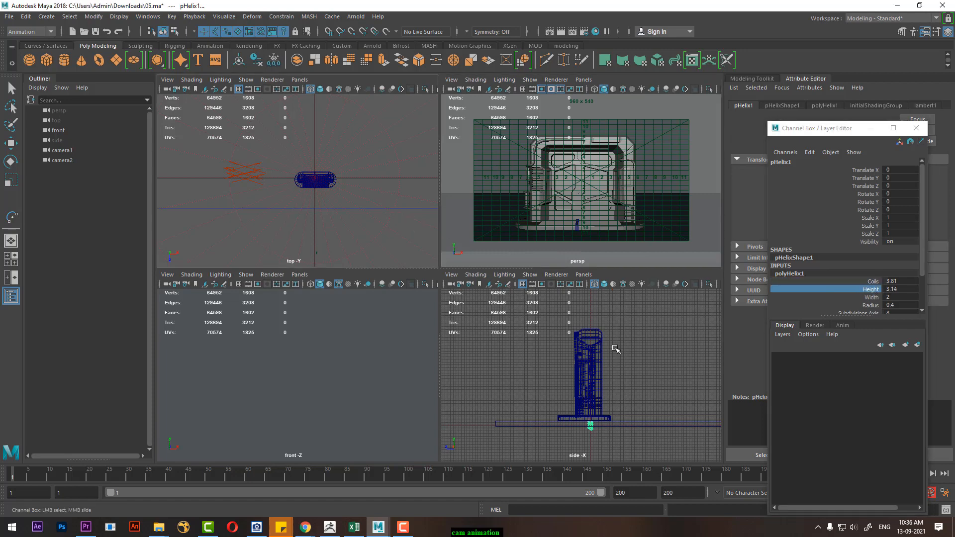
- Increase the helix's width to about 9.84 and its radius to about 3.63
click(870, 297)
middle_drag(702, 341, 947, 285)
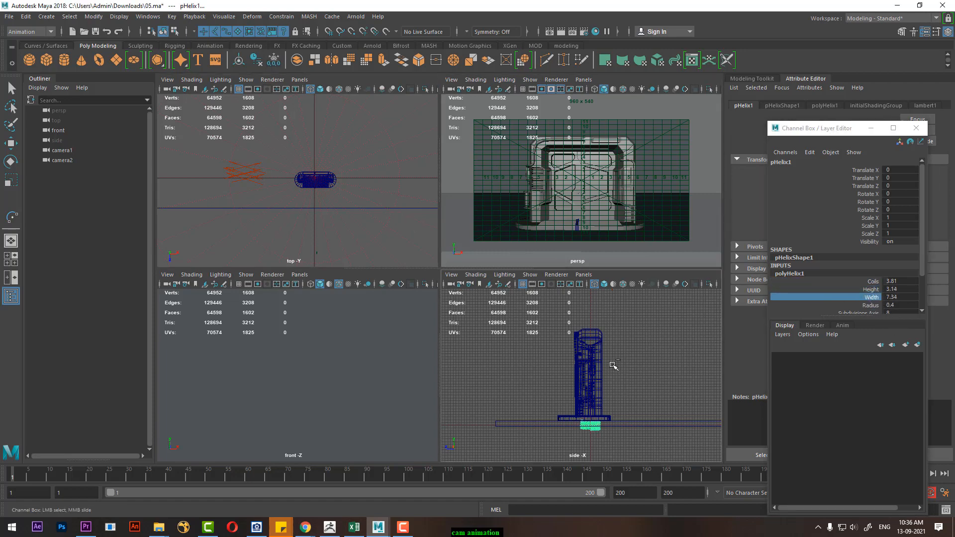
middle_drag(609, 359, 737, 342)
click(870, 305)
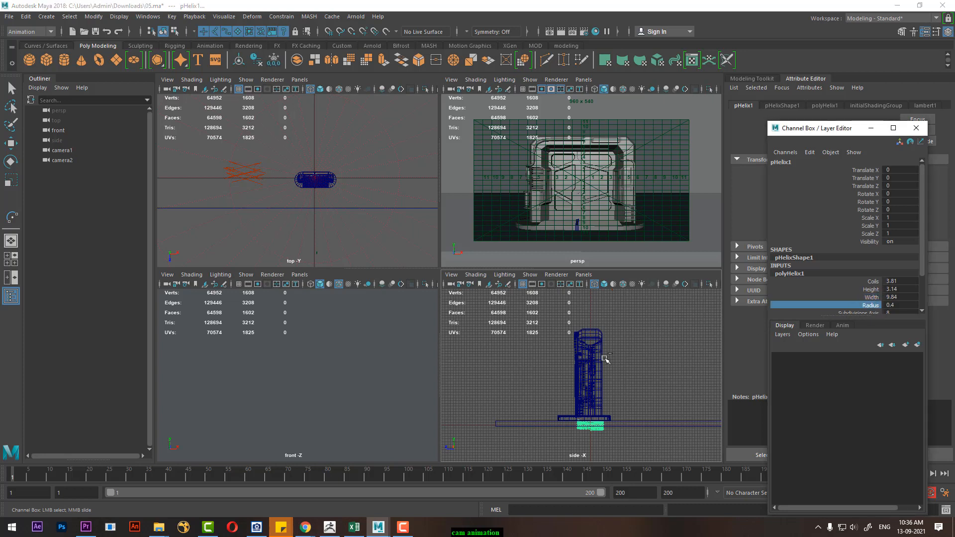
middle_drag(603, 356, 877, 324)
- Enlarge the helix around the door to a width of about 45.89 and height of about 20.54, with 2 coils
click(870, 297)
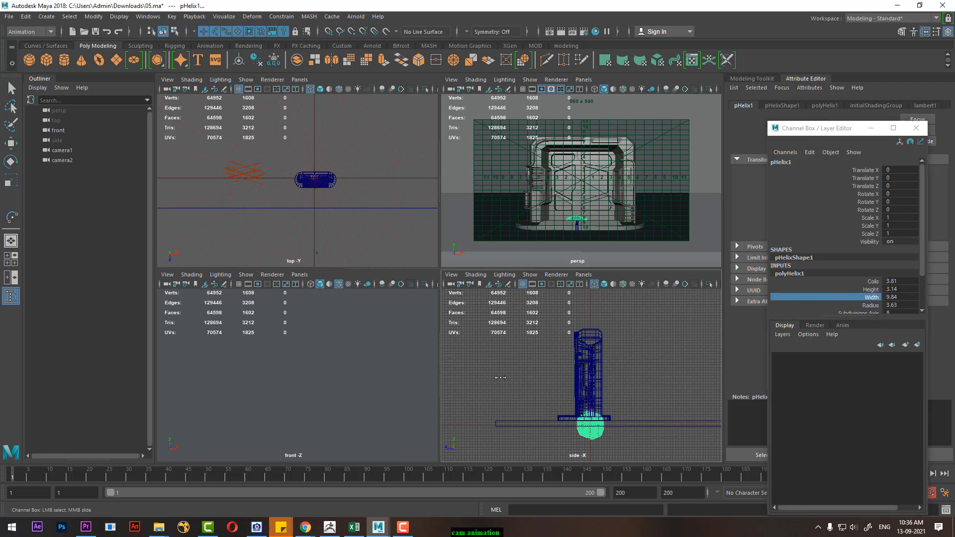
middle_drag(477, 385, 730, 375)
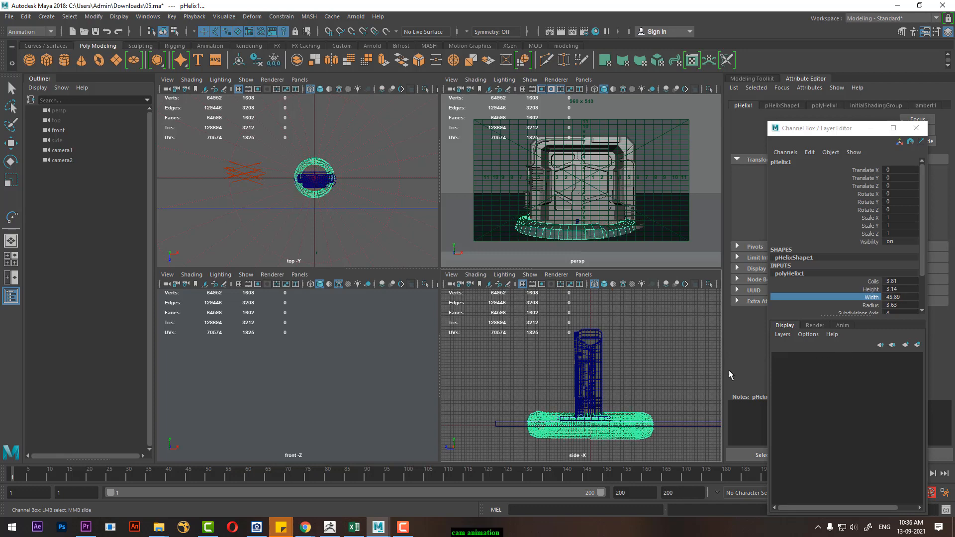
click(870, 289)
middle_drag(647, 378, 870, 302)
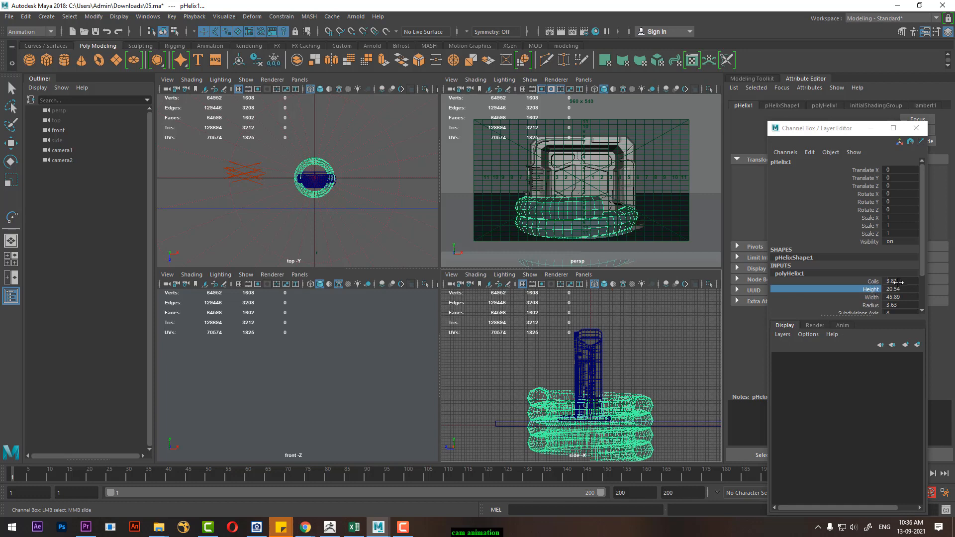
click(894, 282)
text(2)
key(Return)
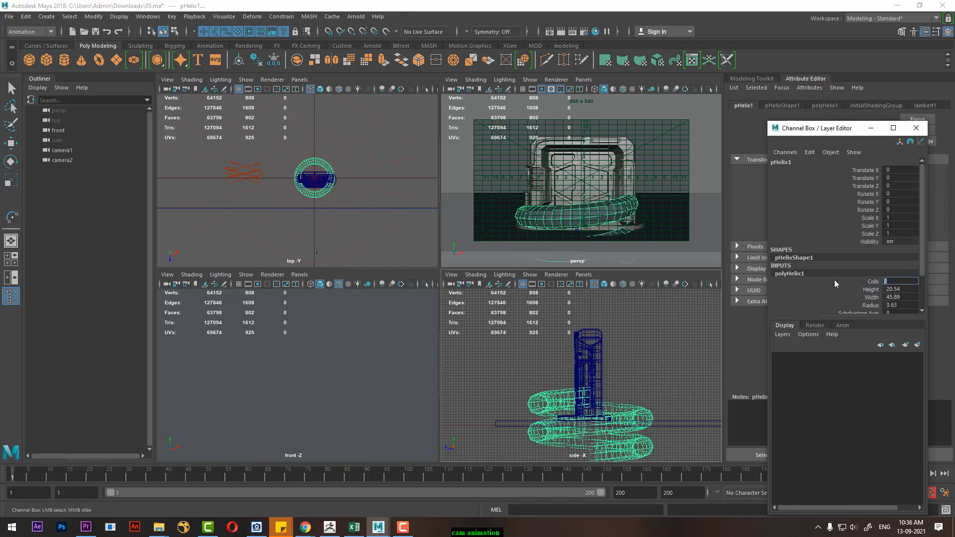
- Raise the helix about 18.67 units in Y around the door and widen it to about 69.4
alt+middle_drag(619, 348, 629, 336)
key(w)
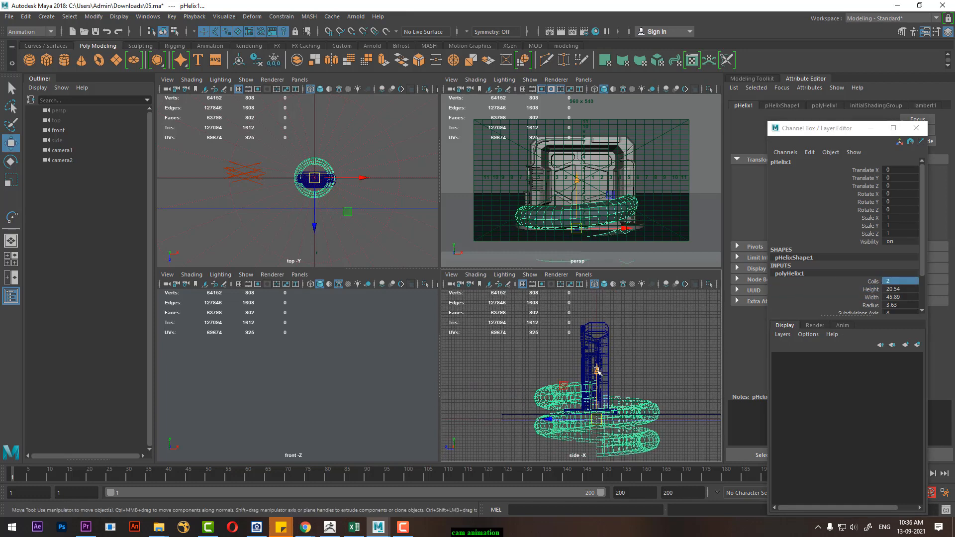
drag(598, 371, 589, 320)
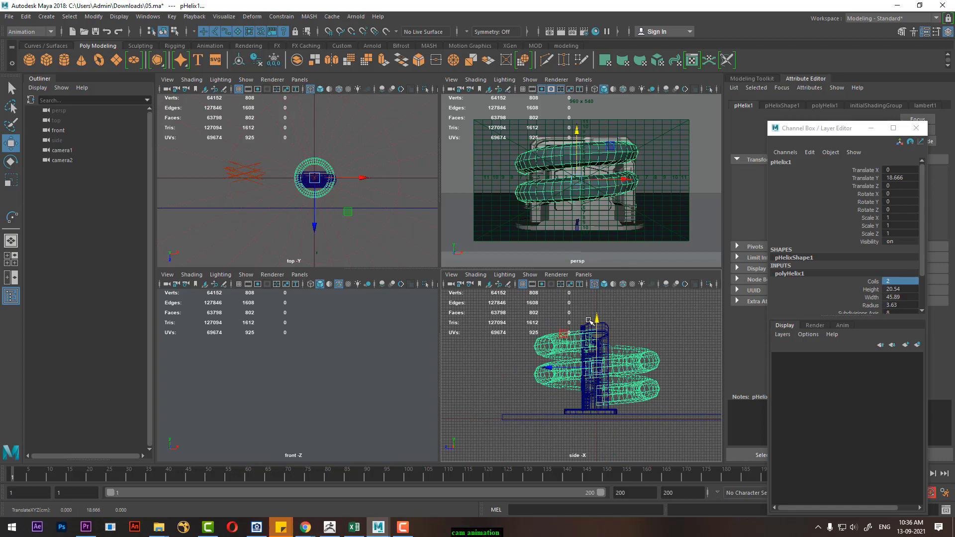
click(871, 298)
middle_drag(613, 359, 913, 338)
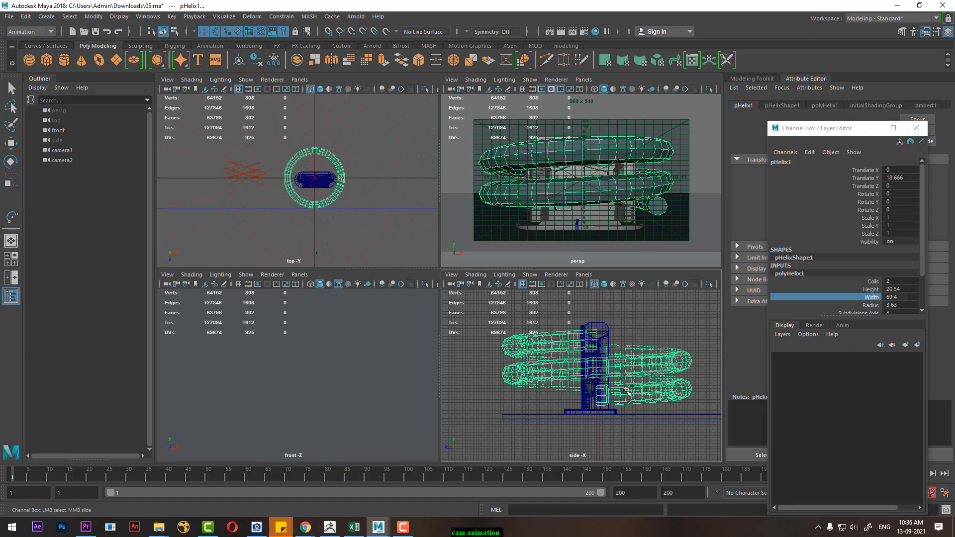
- Switch the top view to perspective and set the existing perspective viewport to look through camera2
alt+click(326, 188)
key(space)
mouse_move(331, 215)
mouse_down()
mouse_move(337, 198)
mouse_move(343, 205)
mouse_up()
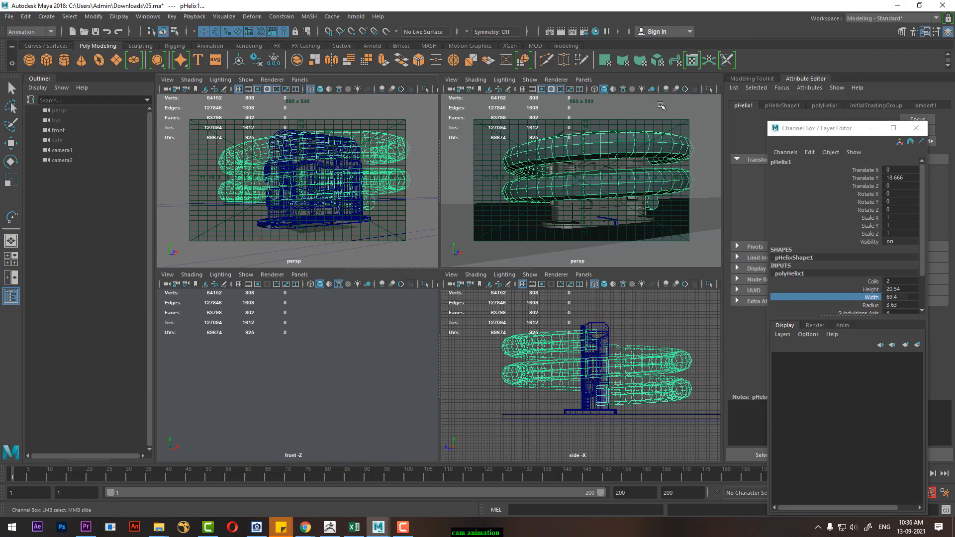
click(583, 80)
mouse_move(646, 90)
click(717, 100)
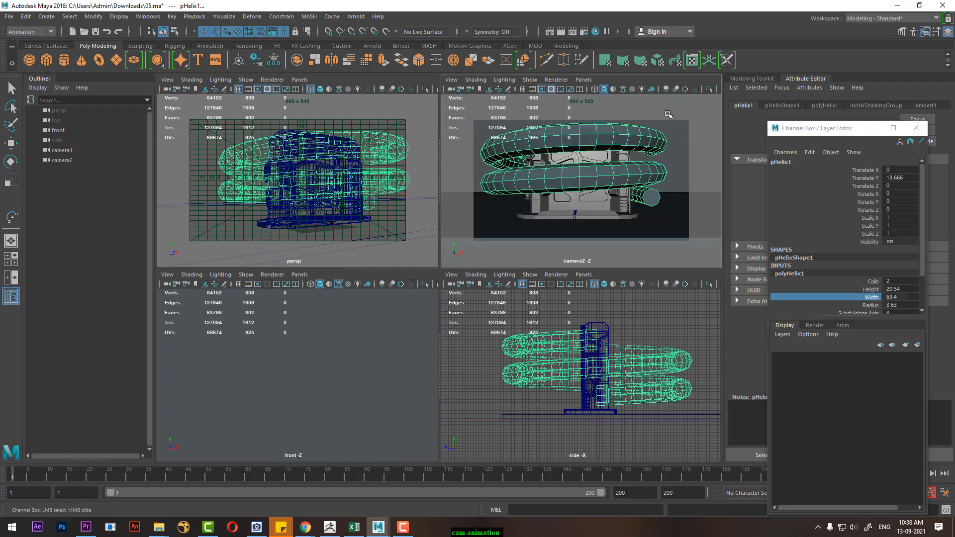
- Maximize the wireframe perspective view and reduce the helix's radius to about 1.31
key(space)
alt+drag(324, 330, 427, 278)
click(870, 305)
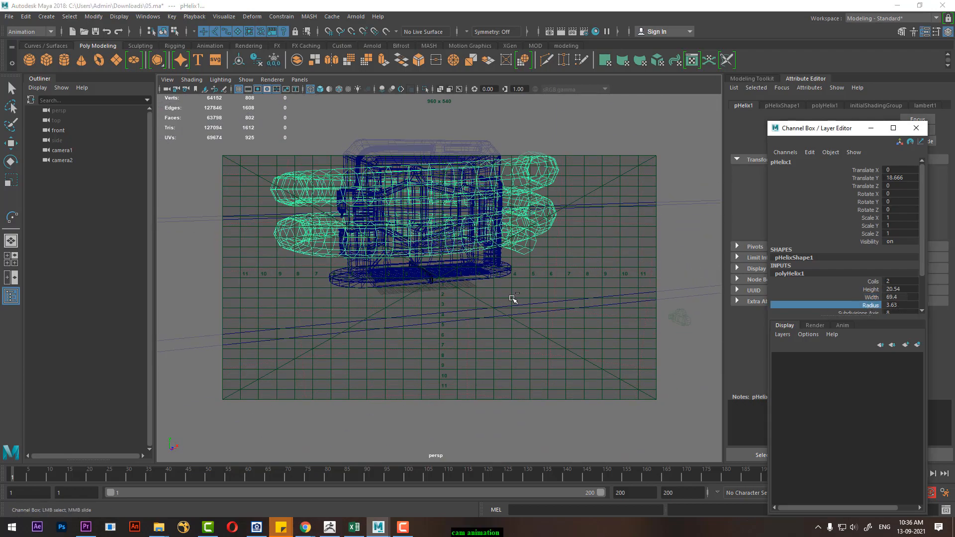
middle_drag(512, 298, 396, 312)
alt+drag(564, 260, 473, 291)
- Hide everything except the helix and select one edge loop running along its whole length
key(alt+h)
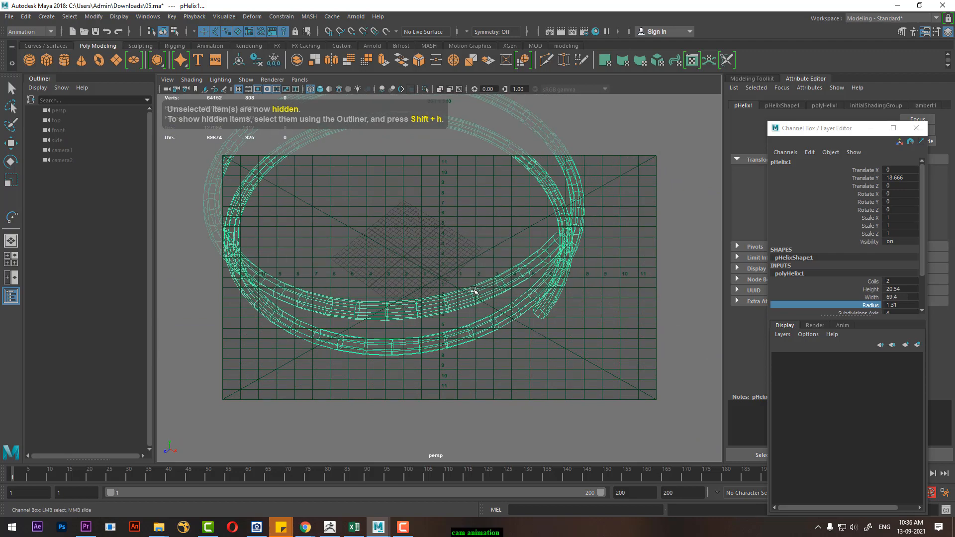
key(t)
alt+drag(551, 269, 562, 206)
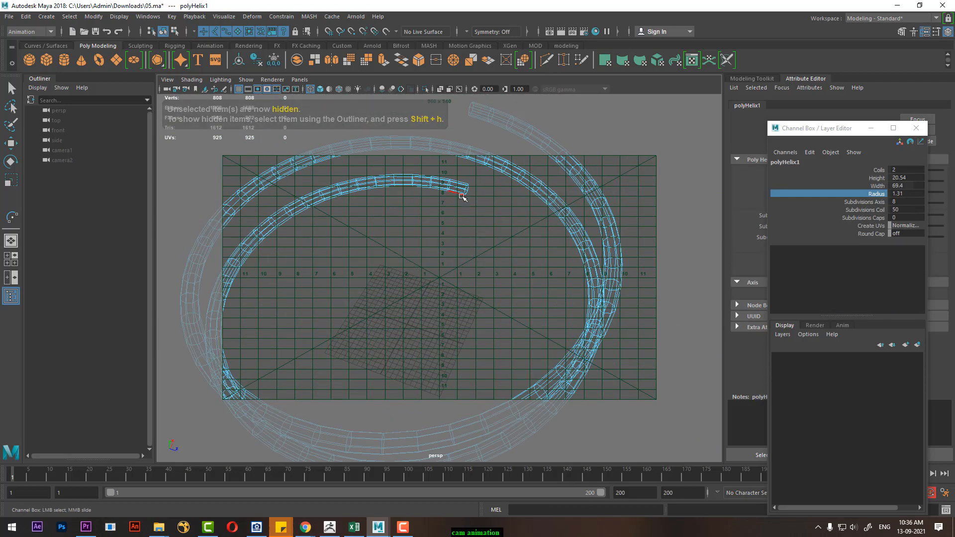
click(461, 193)
key(w)
alt+drag(454, 213, 525, 269)
double_click(483, 229)
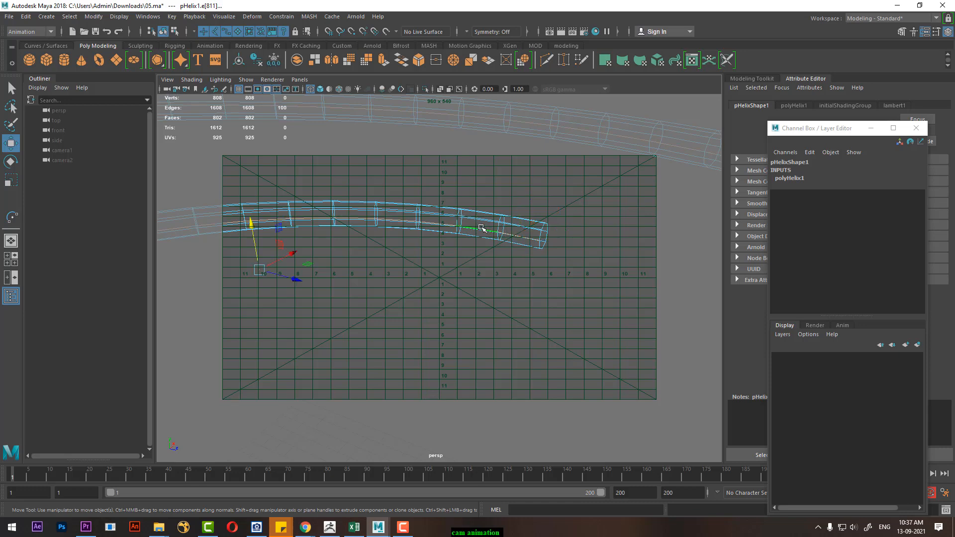
key(f)
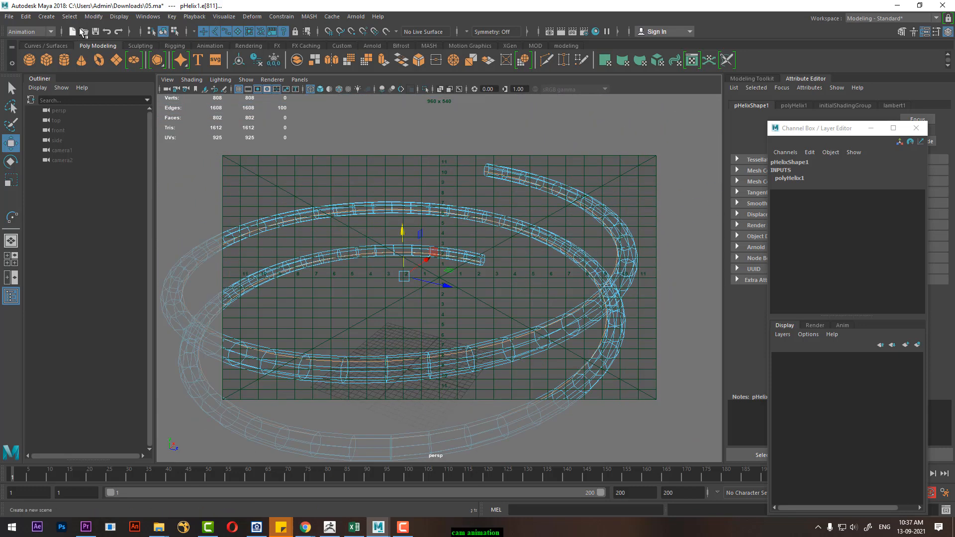
- Convert the selected helix edge loop to a curve with Polygon Edges to Curve
click(93, 17)
mouse_move(177, 154)
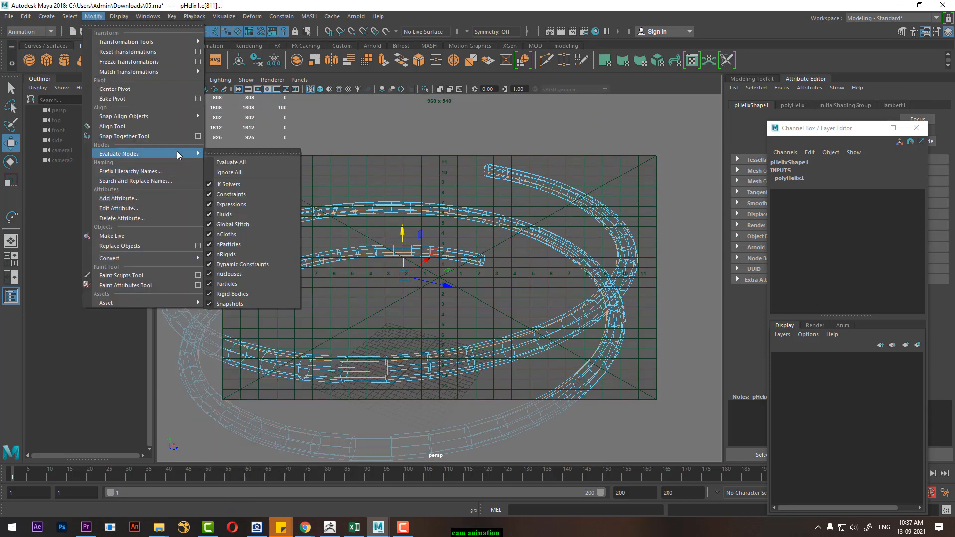
mouse_move(171, 258)
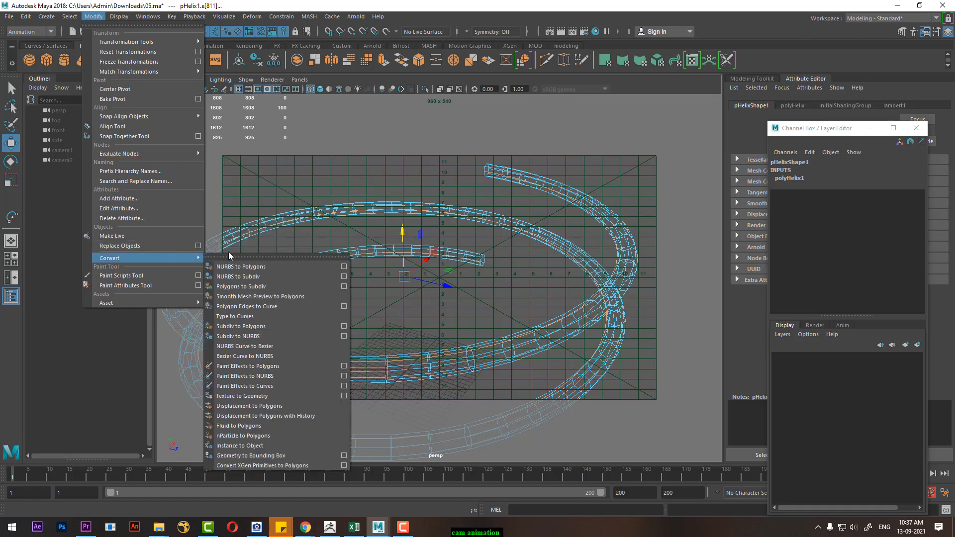
click(265, 307)
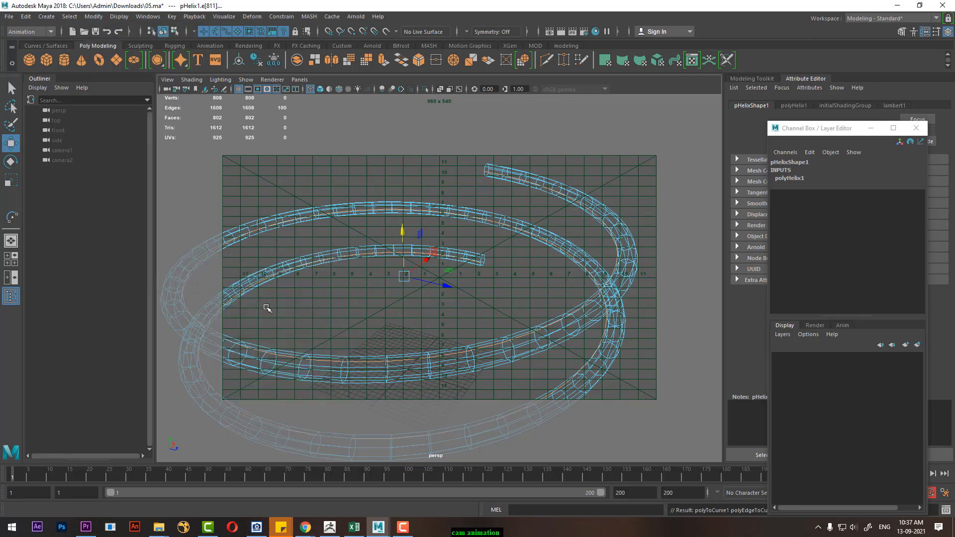
- Return to object selection and delete the helix mesh, keeping the spiral curve
right_drag(626, 241, 682, 205)
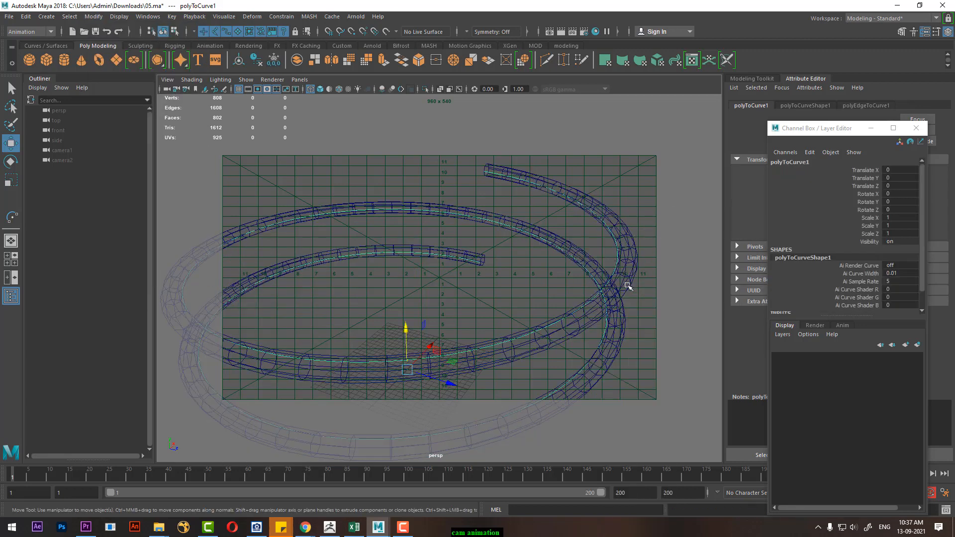
click(616, 292)
key(Delete)
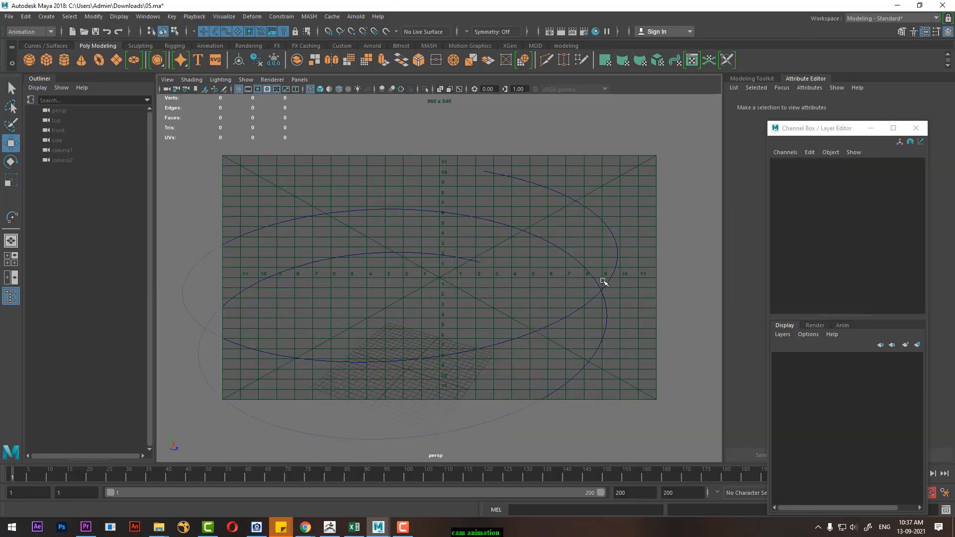
- Check the spiral curve and create a new basic camera at the origin
click(610, 297)
alt+drag(592, 282, 477, 338)
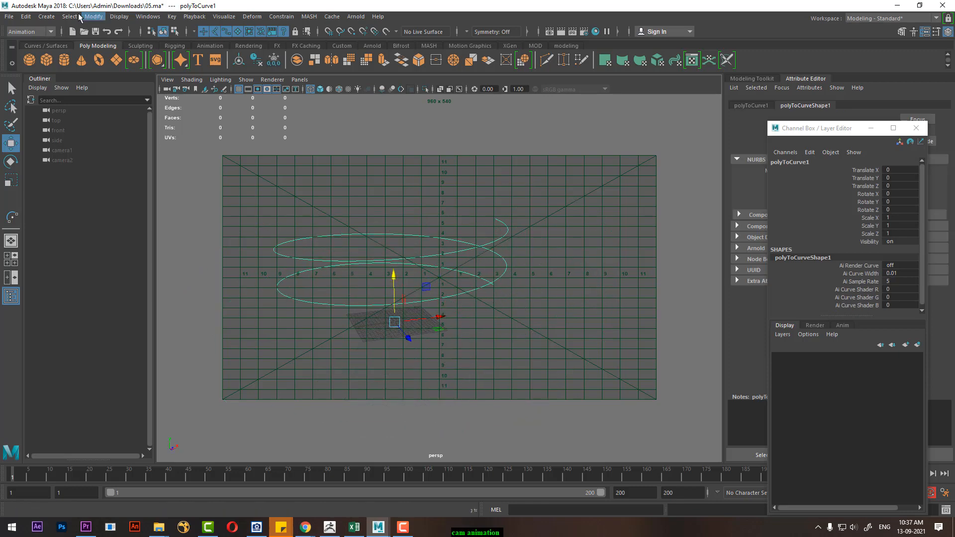
click(46, 16)
mouse_move(96, 74)
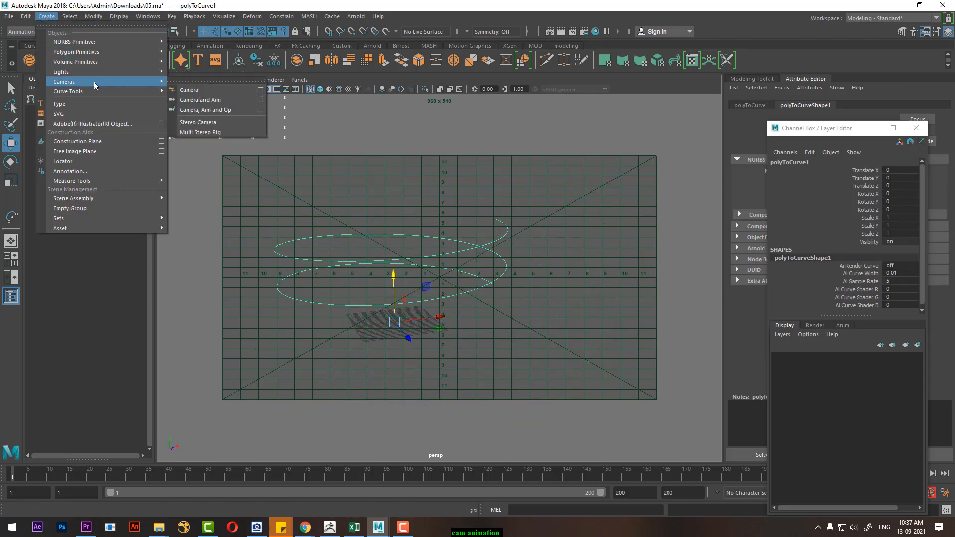
click(211, 90)
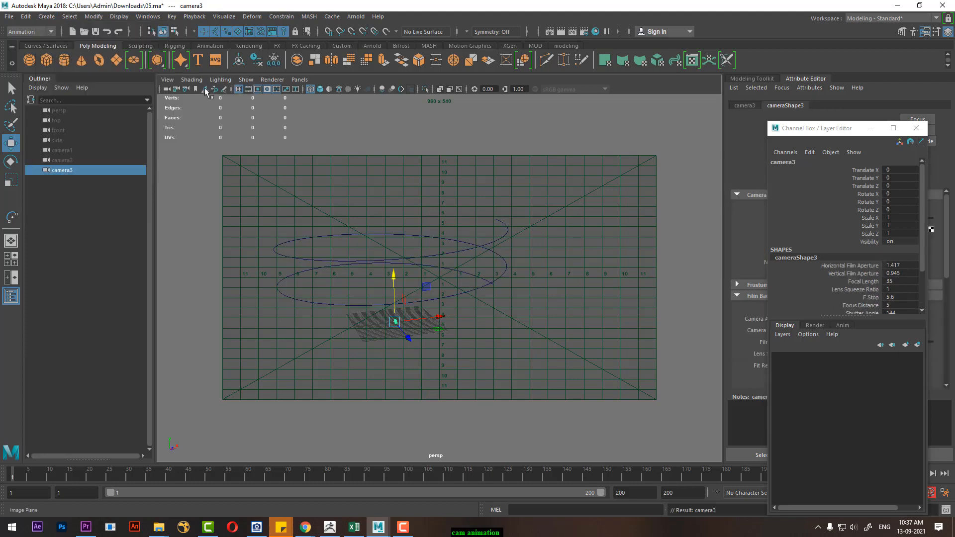
- Turn off the grid and field chart in the perspective view and display the film gate
click(240, 89)
click(239, 88)
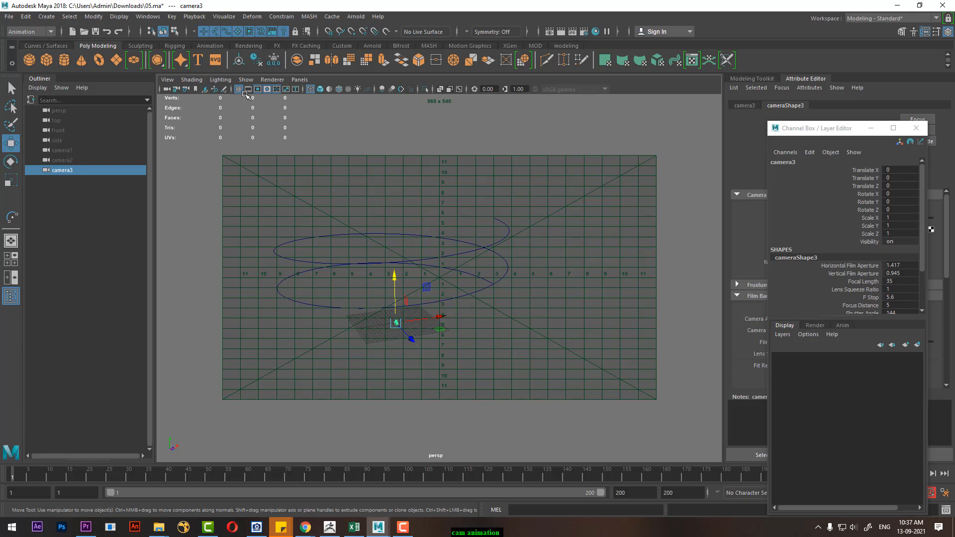
click(240, 90)
click(248, 90)
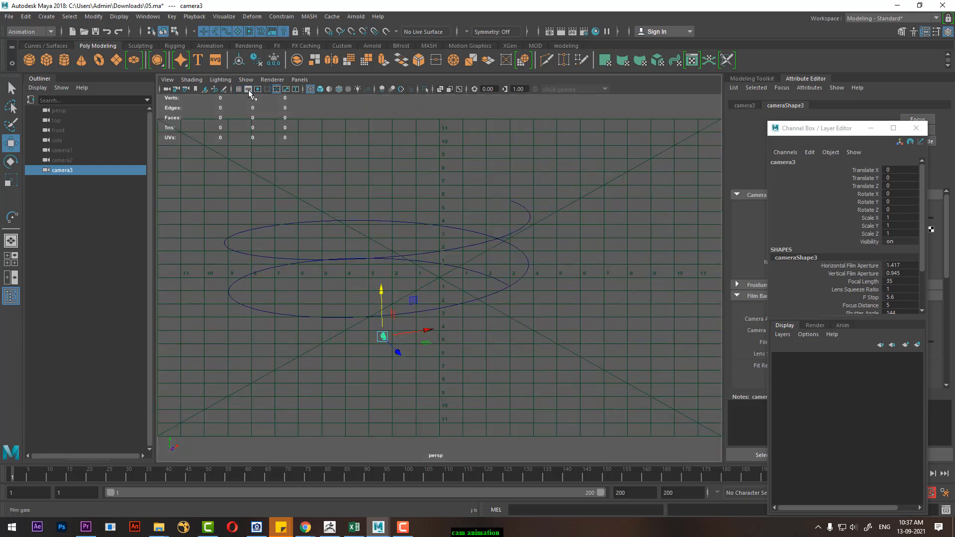
click(277, 89)
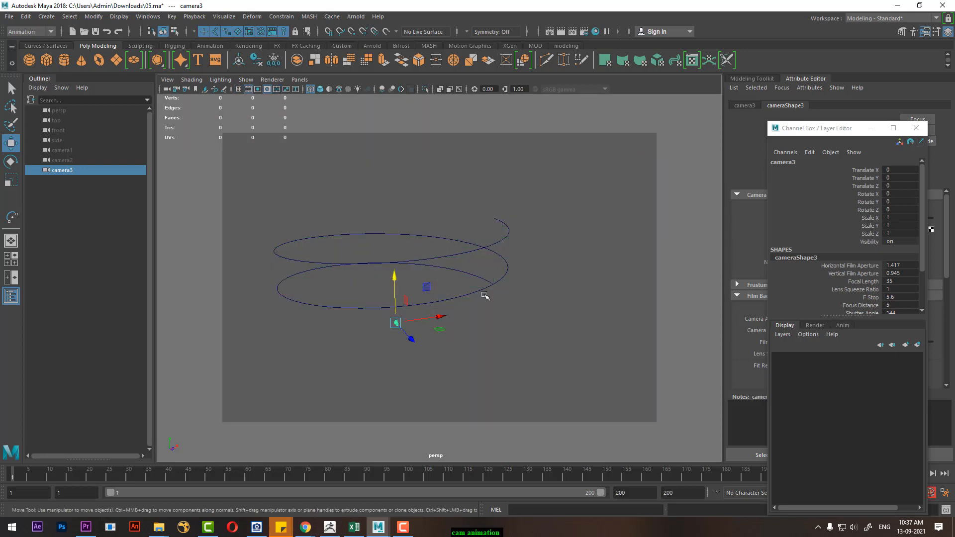
- Attach camera3 to the spiral curve as a motion path
alt+drag(484, 296, 535, 243)
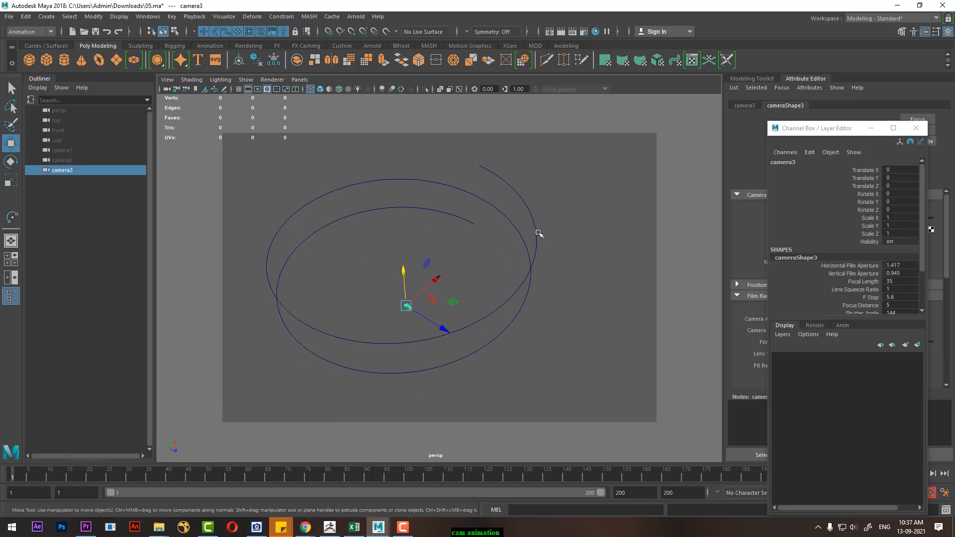
shift+click(536, 232)
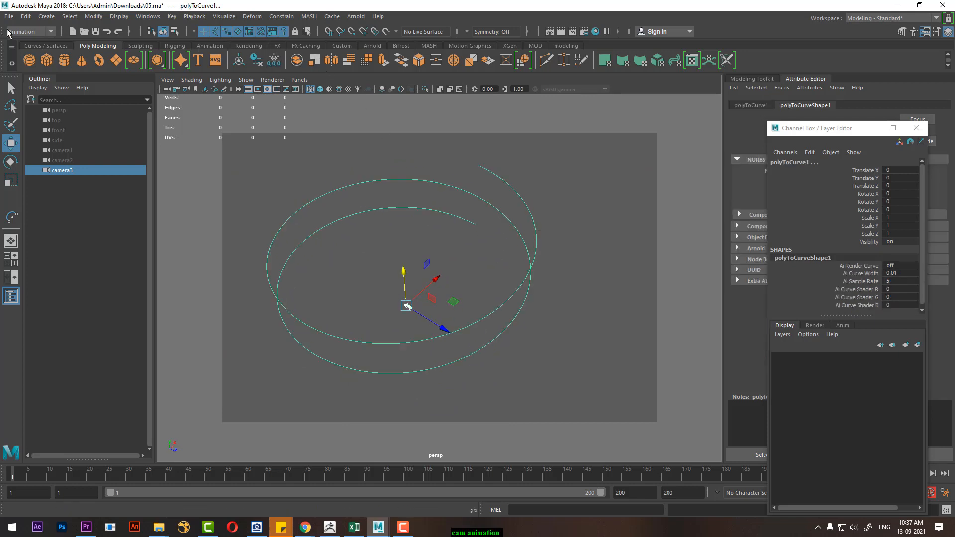
click(252, 16)
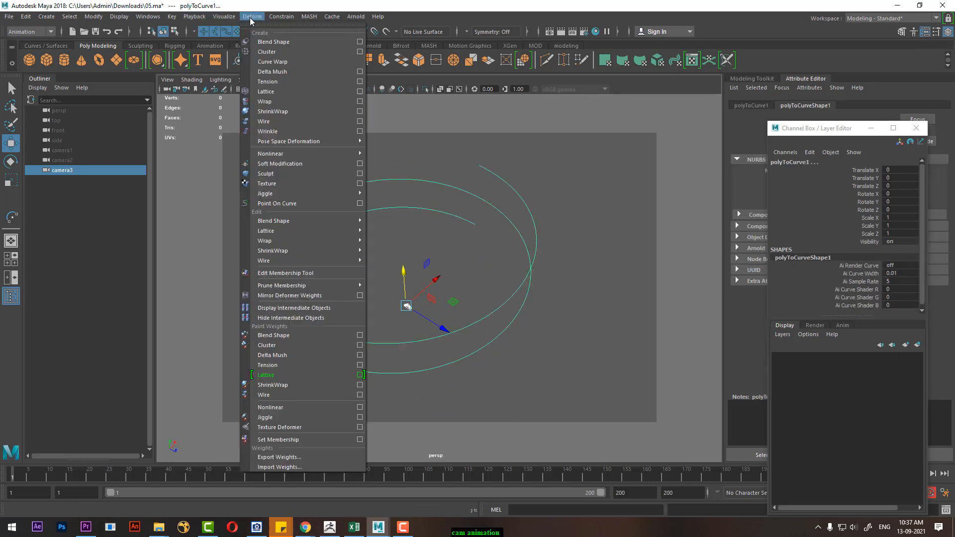
mouse_move(281, 16)
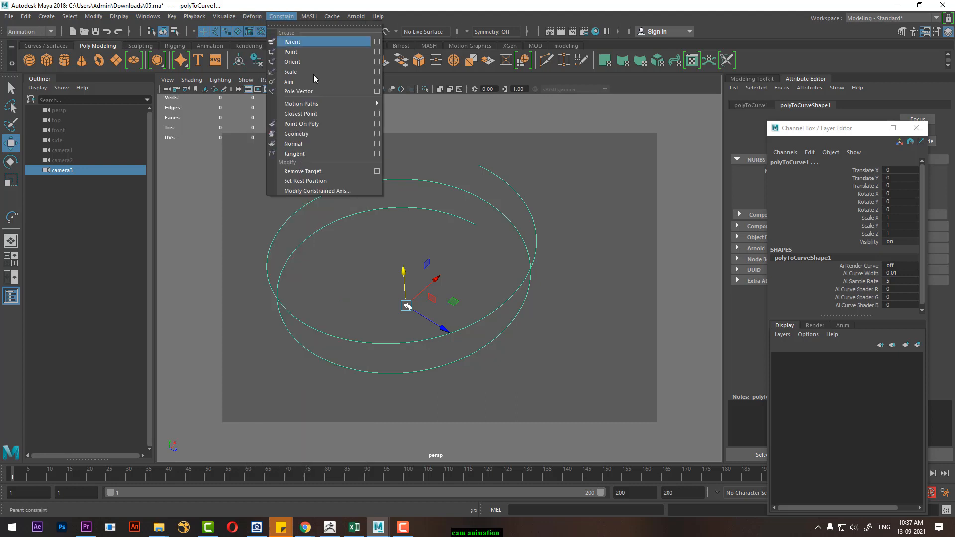
mouse_move(348, 103)
click(408, 112)
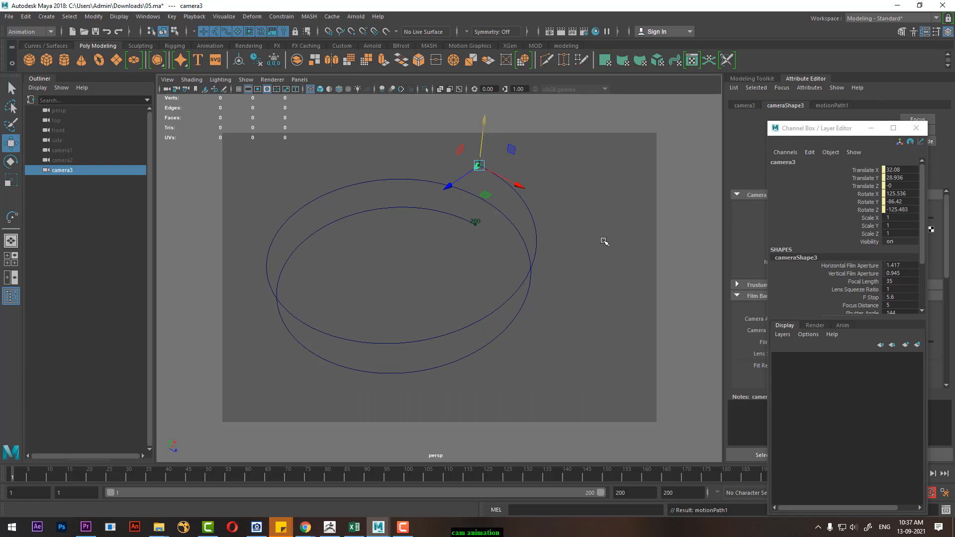
- Look closely at camera3 on the curve and open its motionPath1 inputs
alt+drag(604, 241, 587, 228)
scroll(840, 269, down, 3)
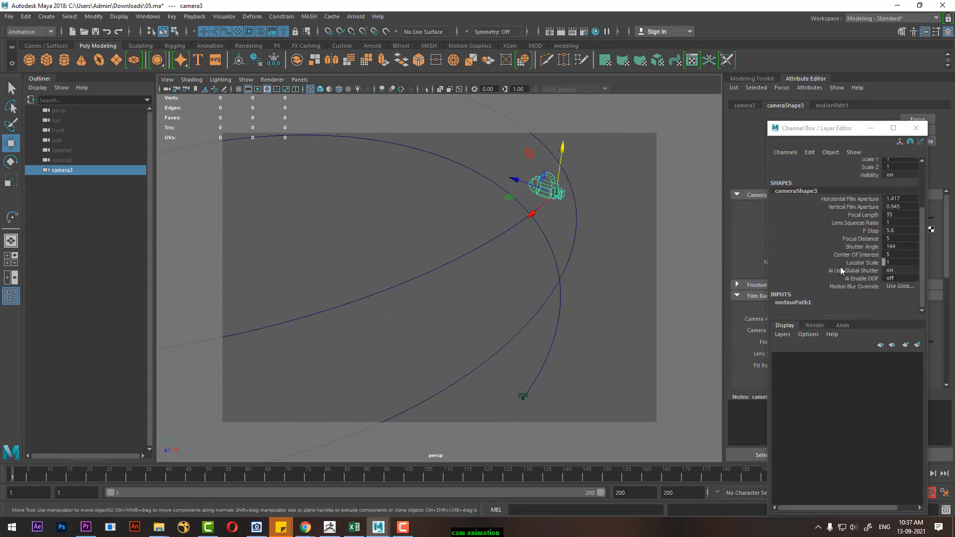
click(799, 303)
scroll(845, 305, down, 1)
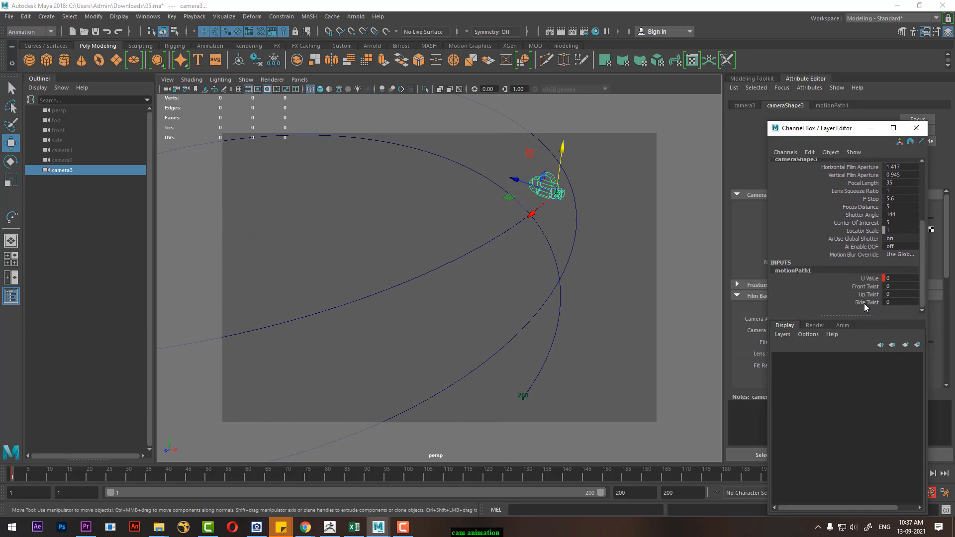
- Try adjusting the motion path's front twist and side twist, undoing each change
click(868, 287)
middle_drag(632, 294, 669, 285)
key(ctrl+z)
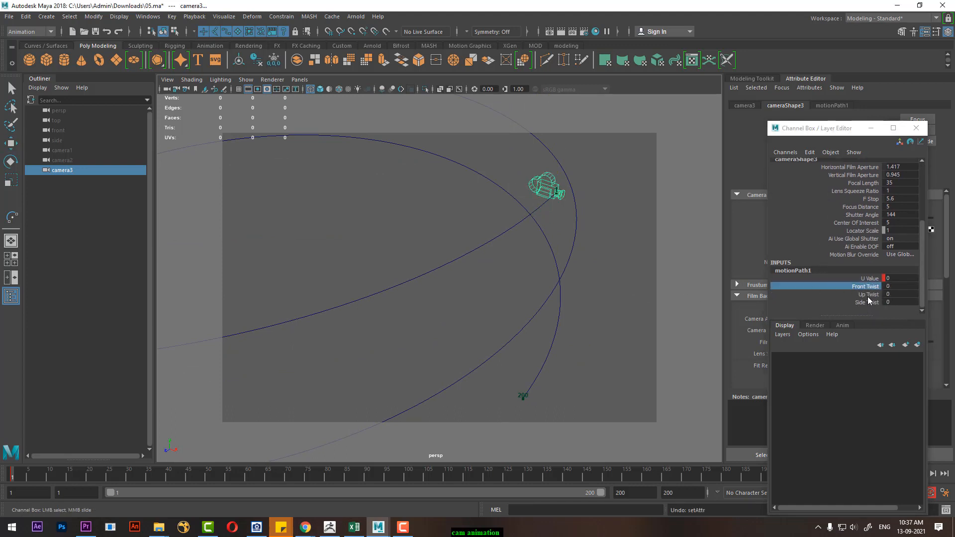
click(870, 304)
middle_drag(571, 288, 669, 278)
key(ctrl+z)
- Set the motion path's up twist to about 189.08 and show the hidden door again
click(869, 295)
scroll(595, 250, down, 6)
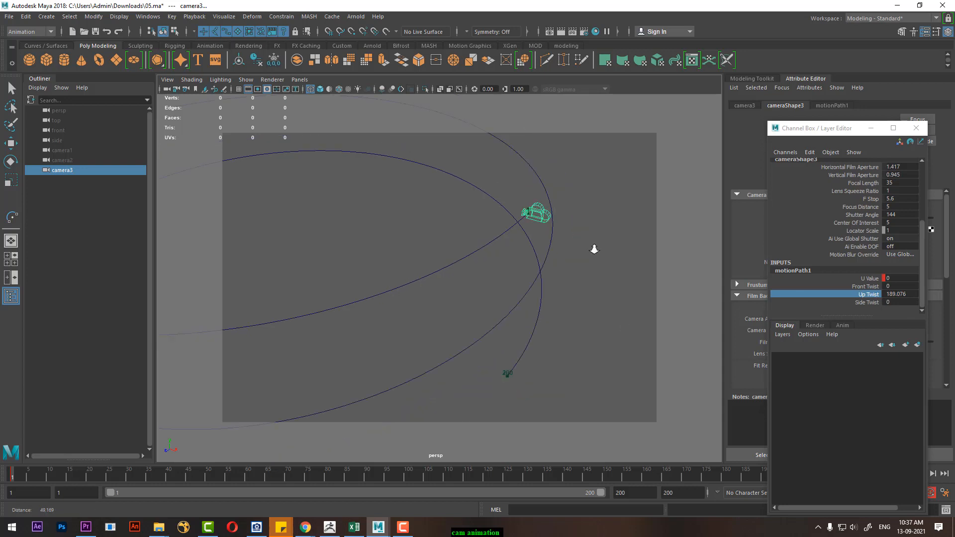
key(ctrl+shift+h)
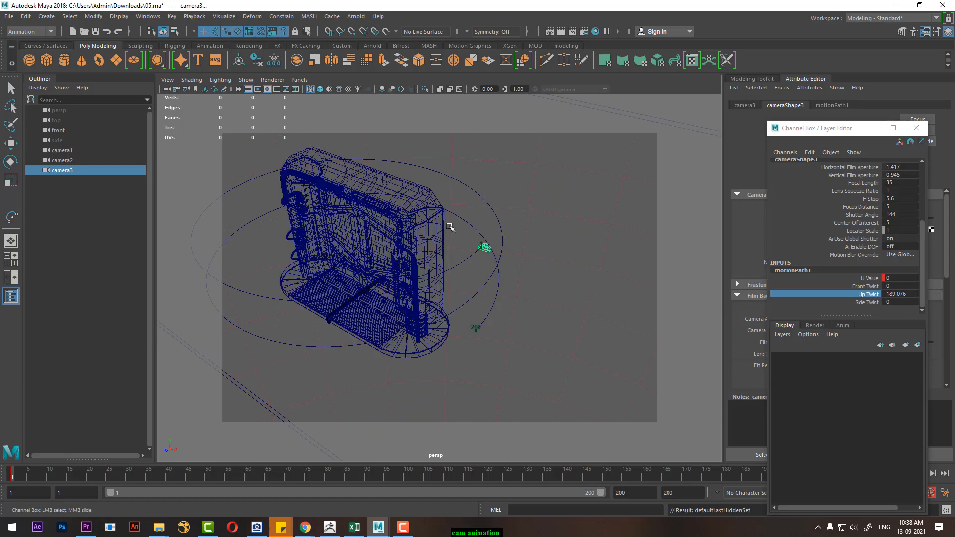
- Look through camera3 with the floating channel box closed, and play the path animation, stopping at frame 85
click(300, 80)
mouse_move(325, 95)
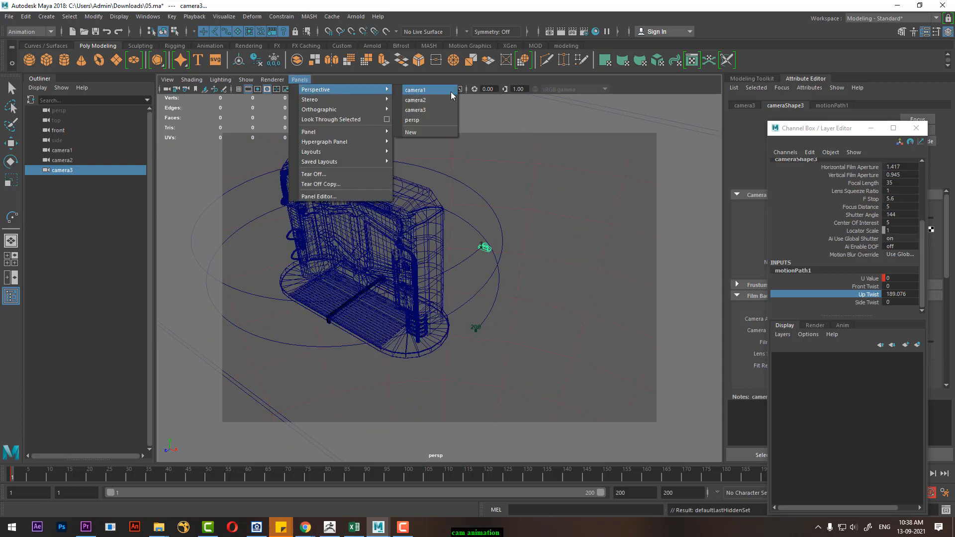
click(437, 109)
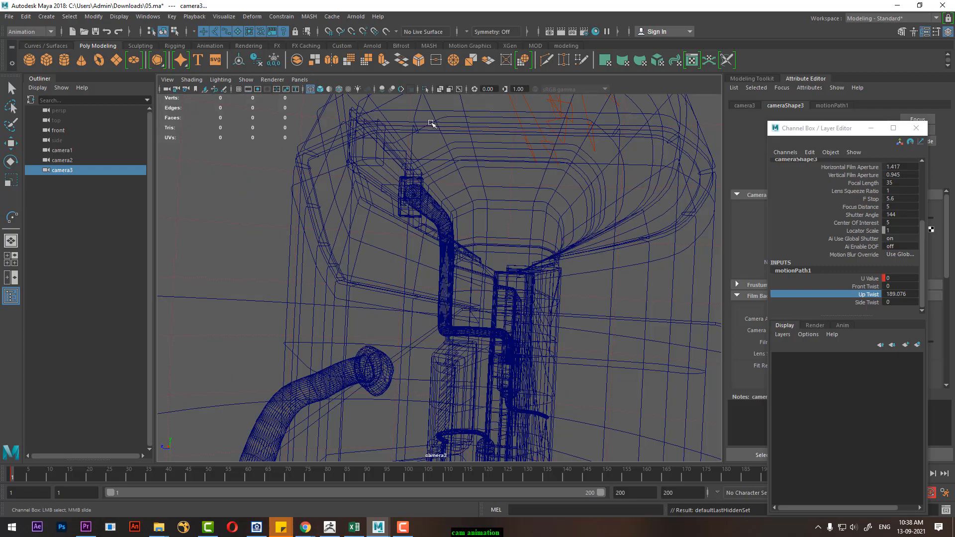
click(916, 128)
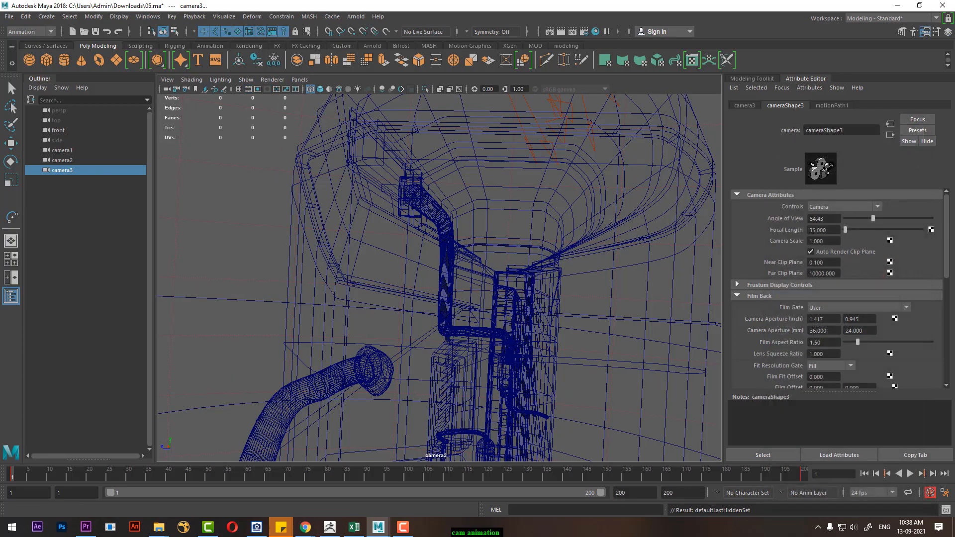
click(910, 474)
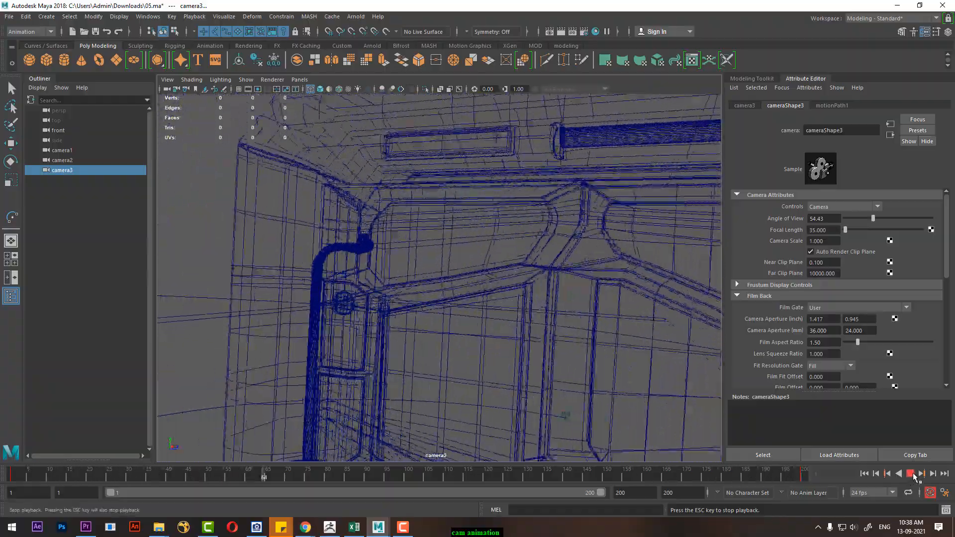
click(911, 474)
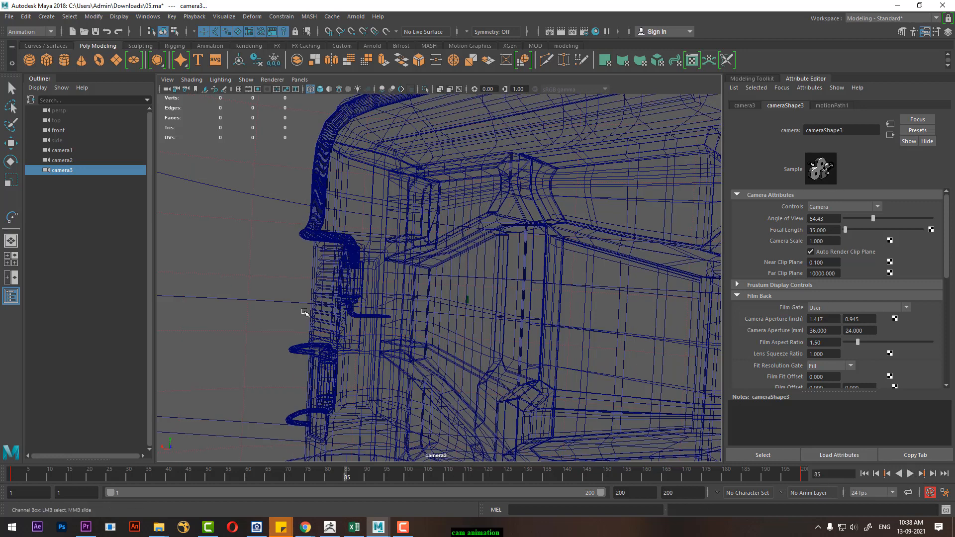
- Switch to the Persp/Graph layout and look through camera3 in the viewport above the curves
key(space)
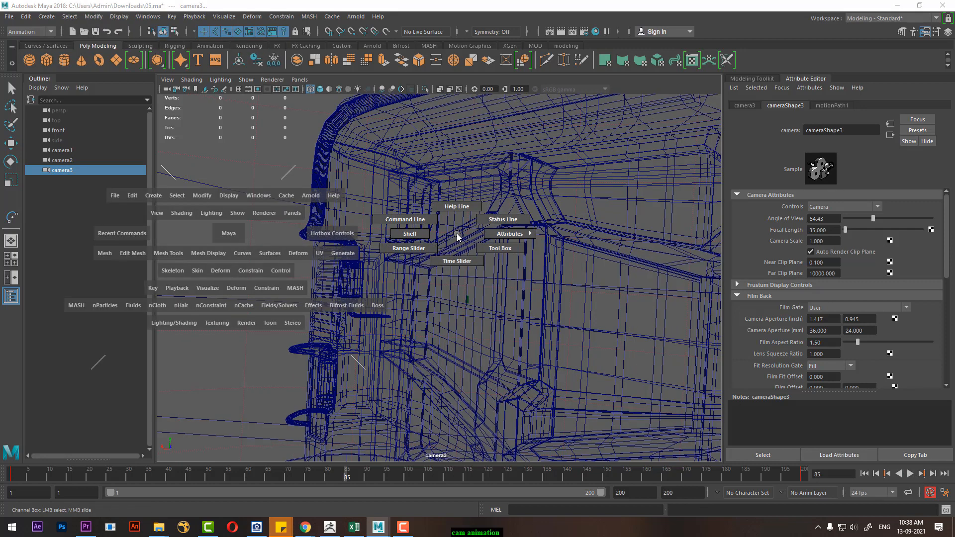
drag(226, 370, 226, 373)
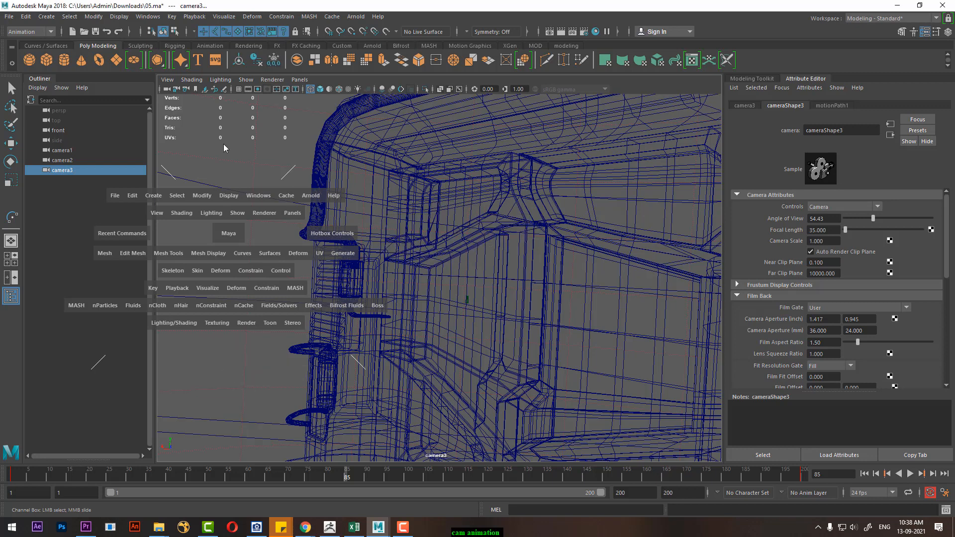
drag(223, 139, 223, 141)
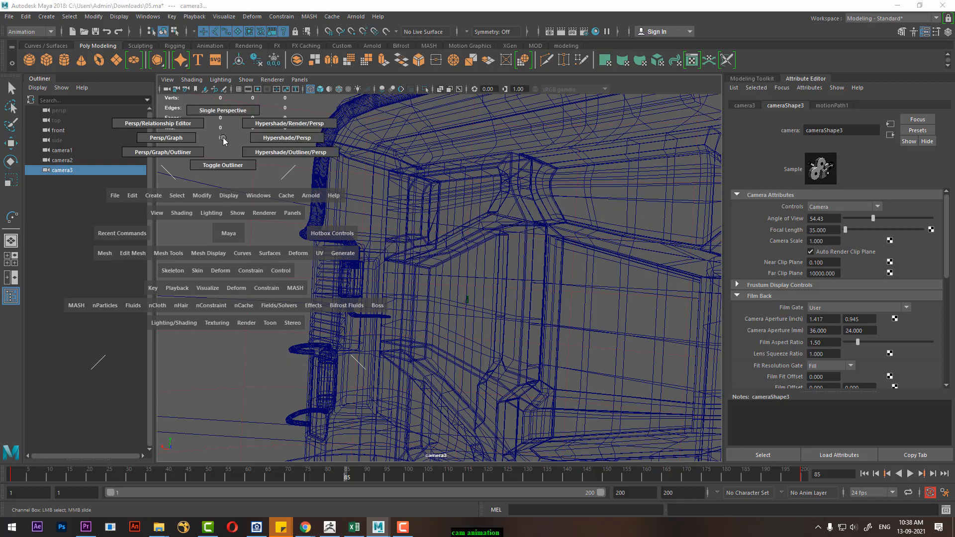
drag(224, 141, 174, 141)
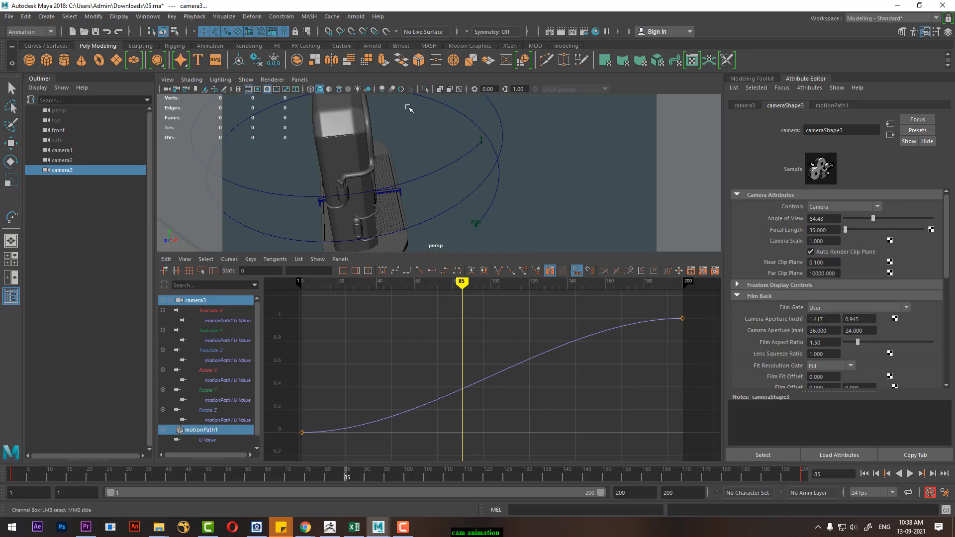
click(299, 80)
mouse_move(343, 90)
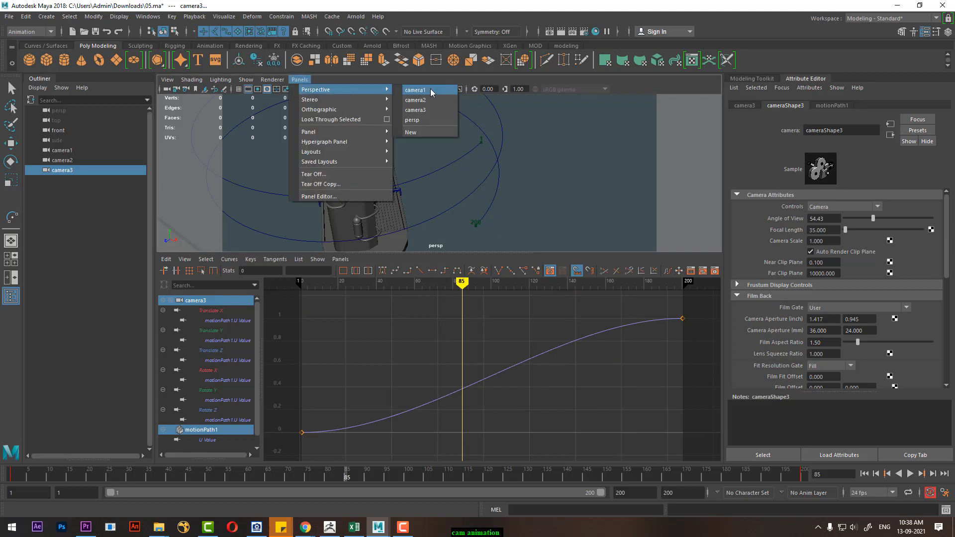
click(415, 110)
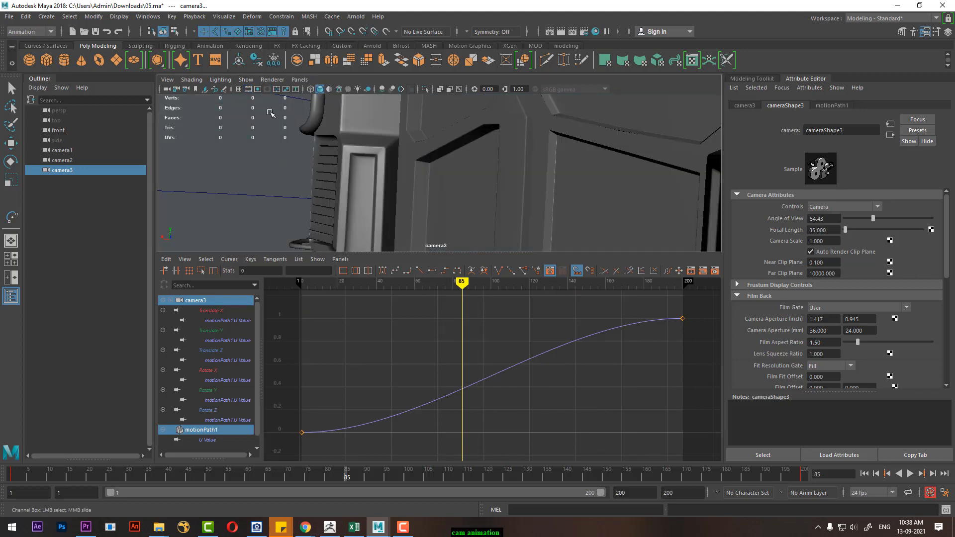
- Raise camera3's overscan to 6.1 and play the path animation, stopping at frame 133
click(167, 90)
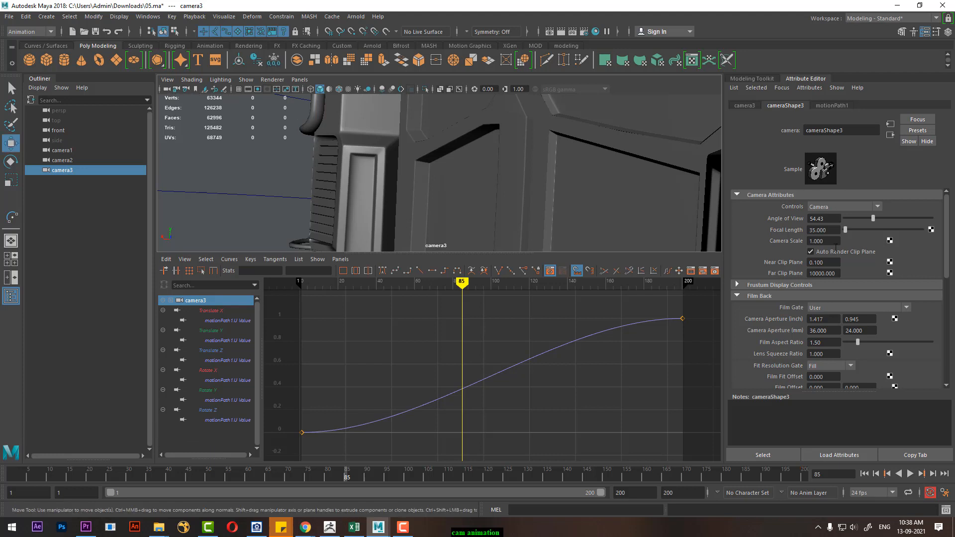
scroll(835, 248, down, 8)
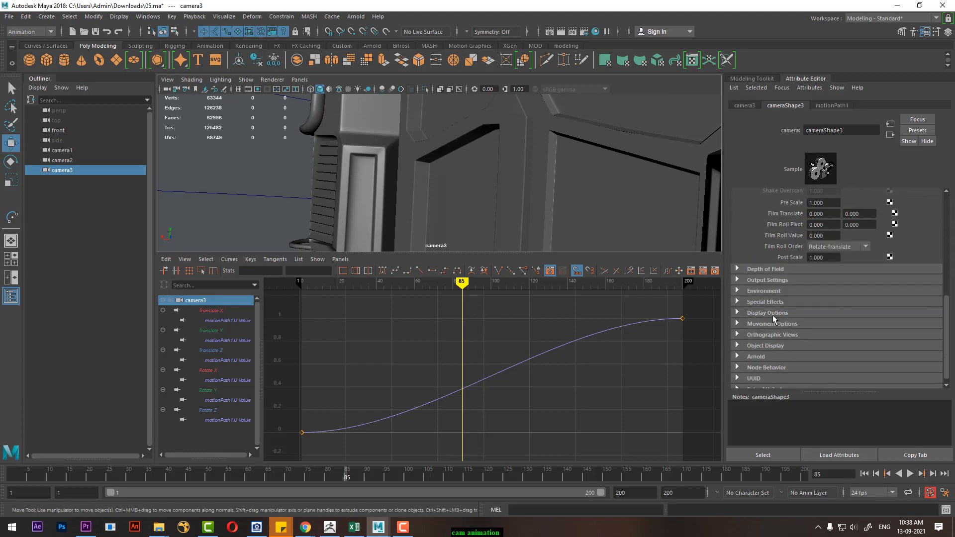
click(769, 313)
scroll(845, 365, down, 3)
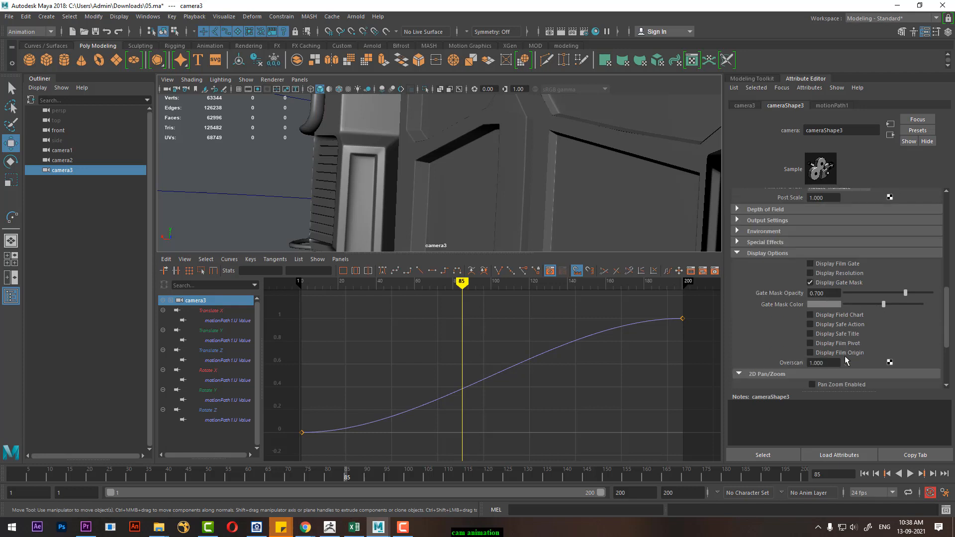
ctrl+drag(837, 362, 861, 367)
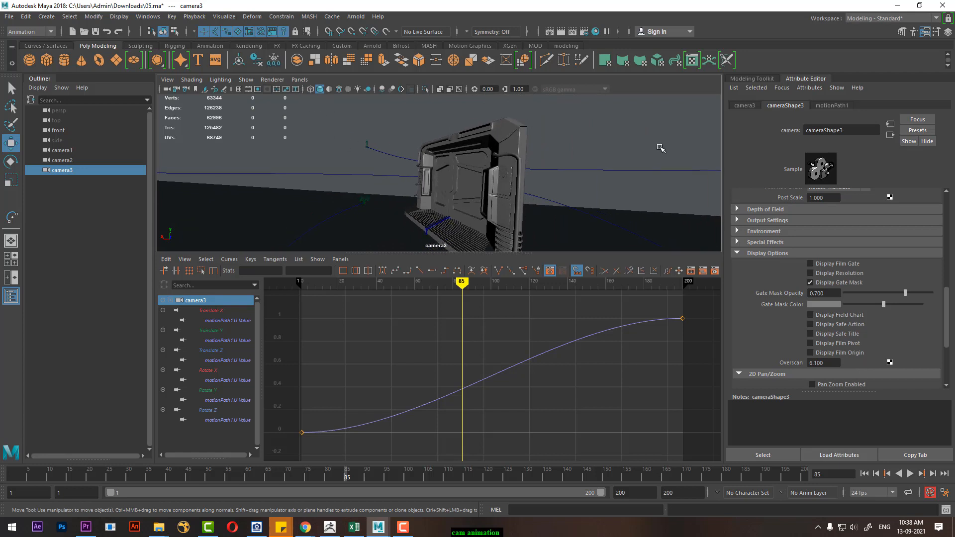
click(910, 474)
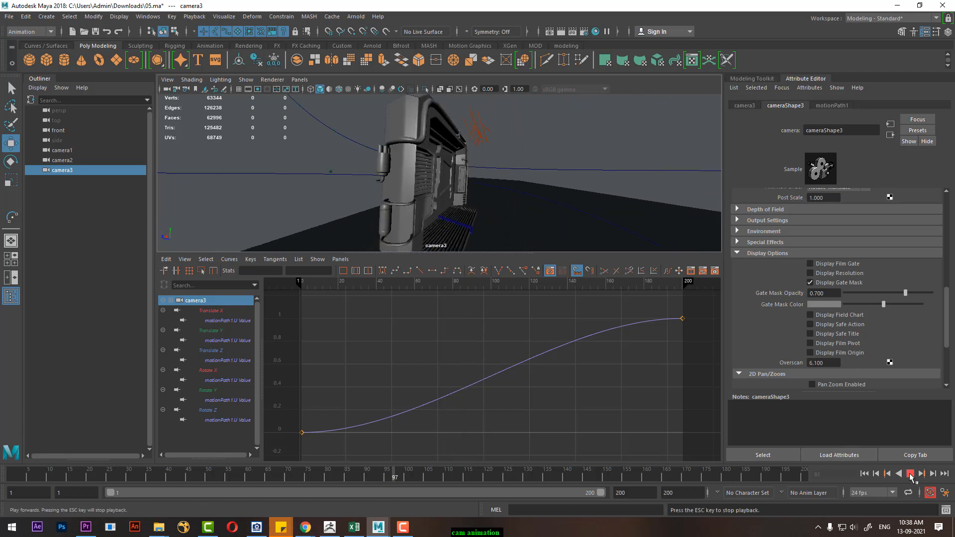
click(910, 474)
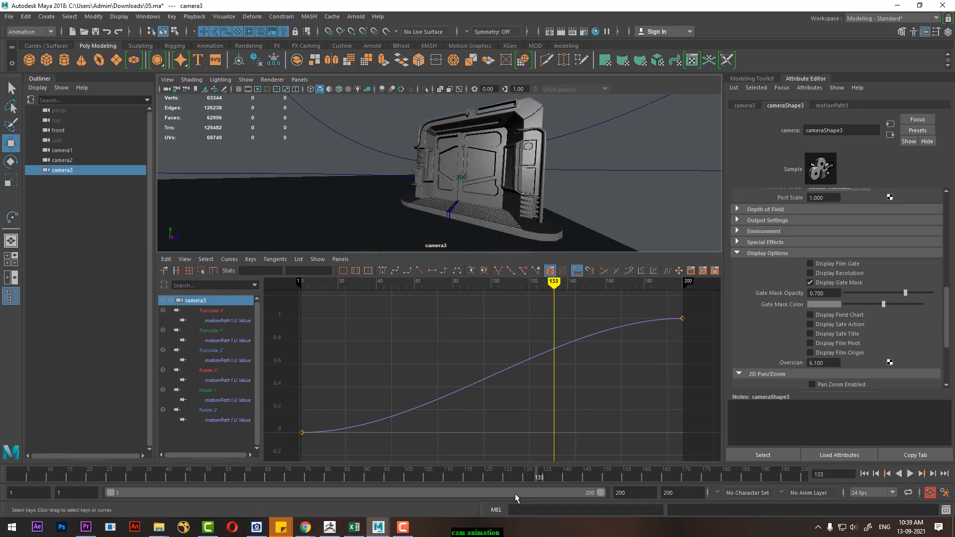
- Try stepped, plateau and flat tangents on both U Value keys of the motion path, and settle on linear tangents
drag(696, 314, 301, 449)
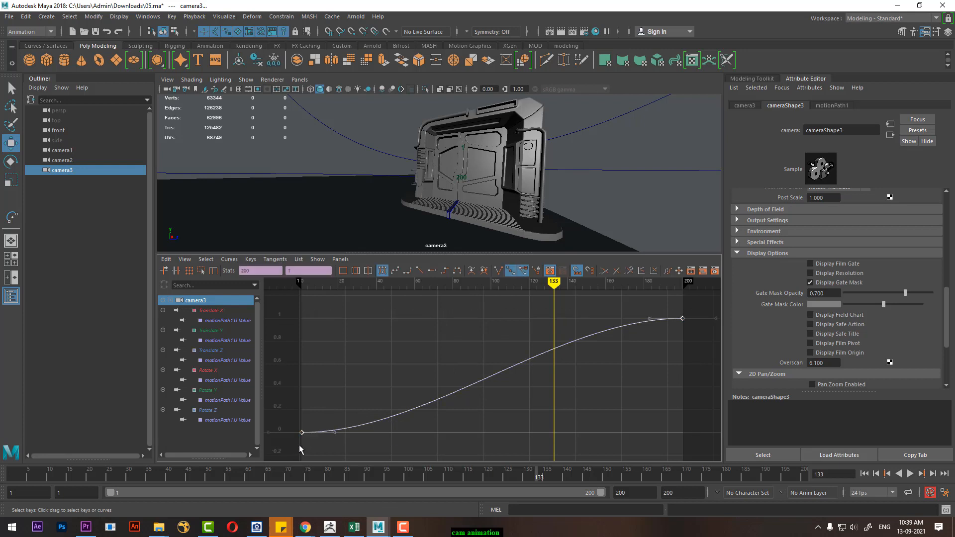
click(445, 271)
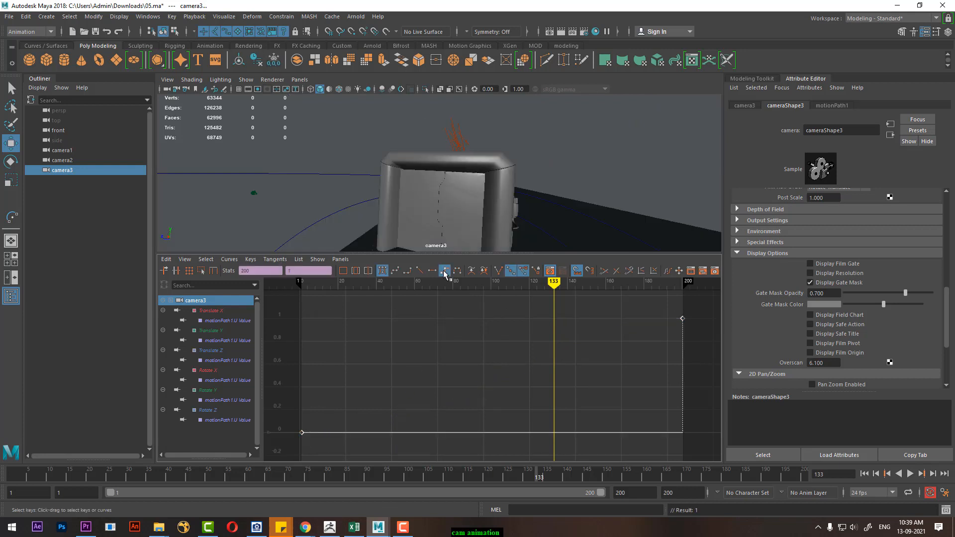
click(457, 271)
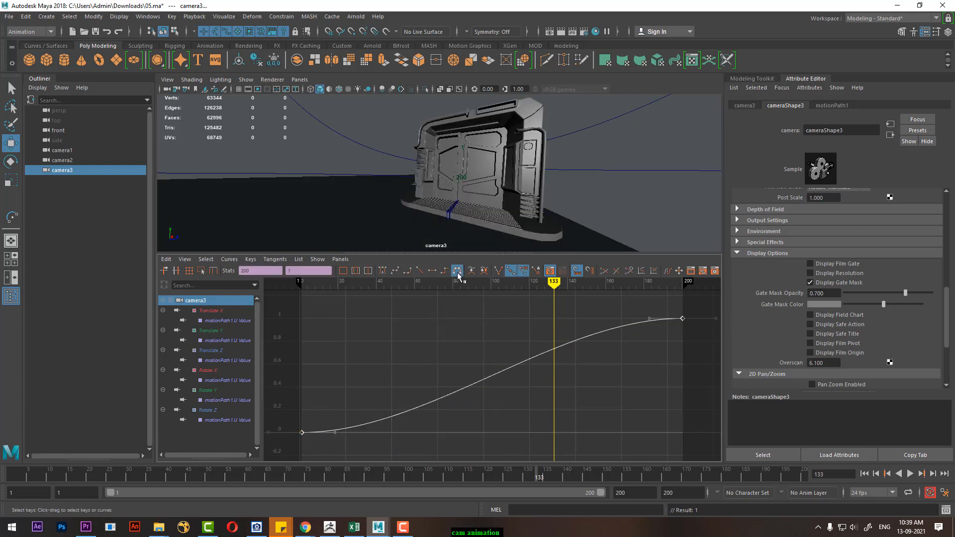
click(433, 272)
click(419, 272)
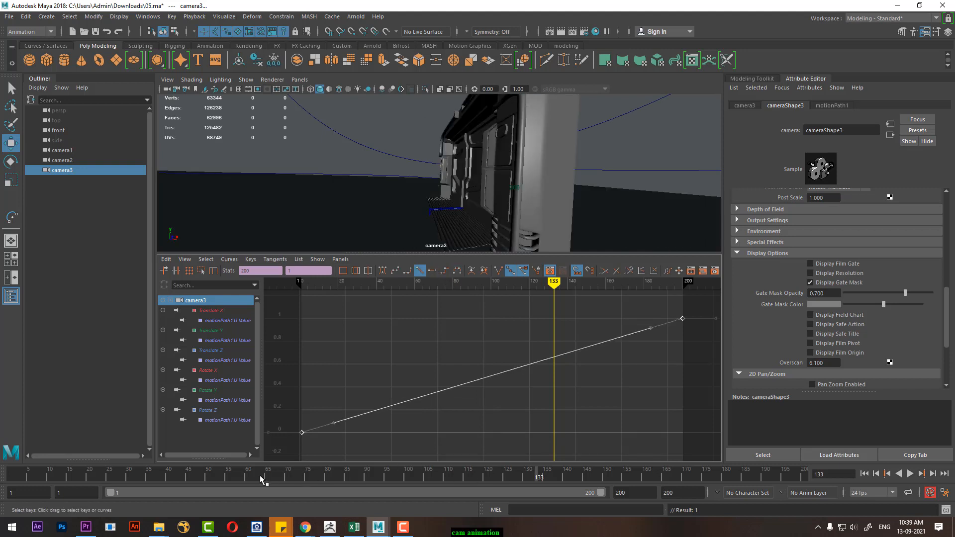
- Rewind to frame 1 and play the linear path animation through camera3, stopping at frame 20
drag(262, 480, 6, 451)
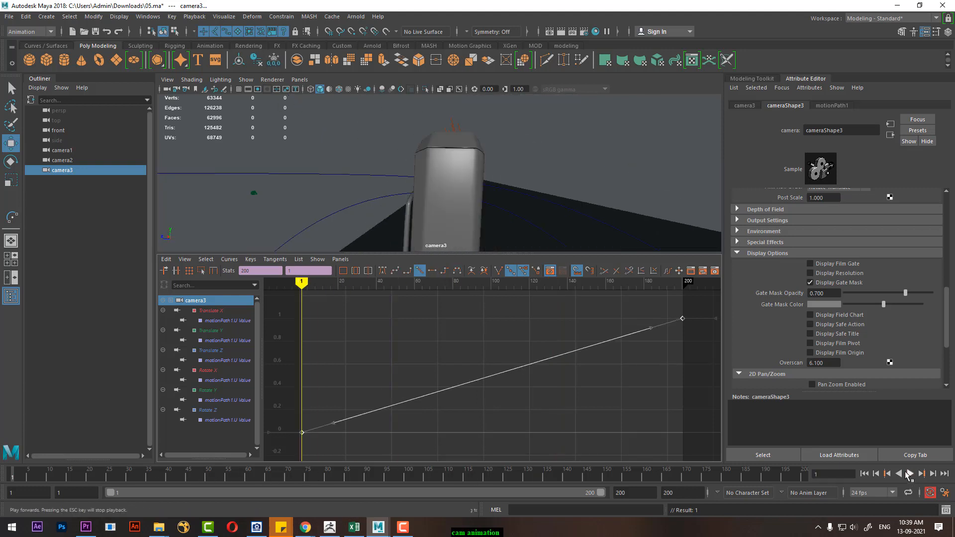
click(909, 474)
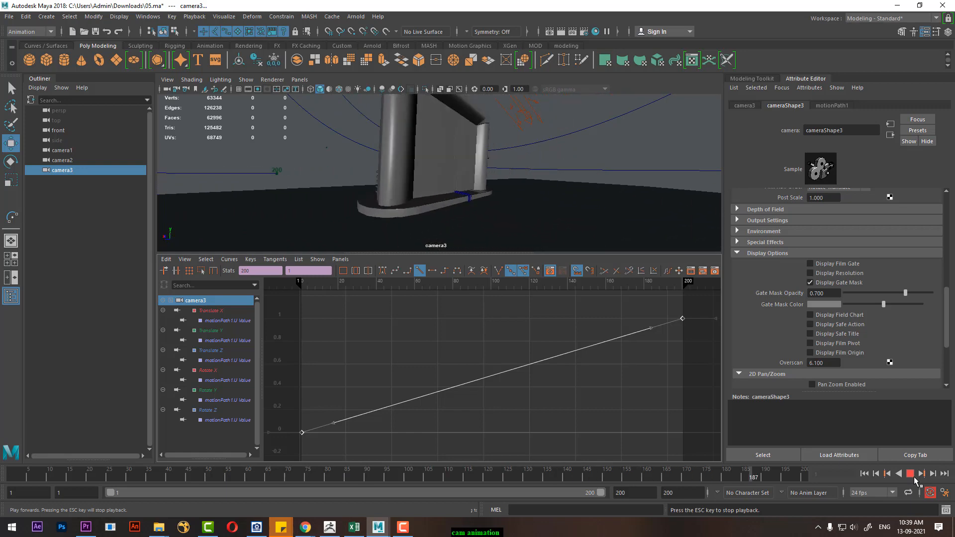
click(910, 473)
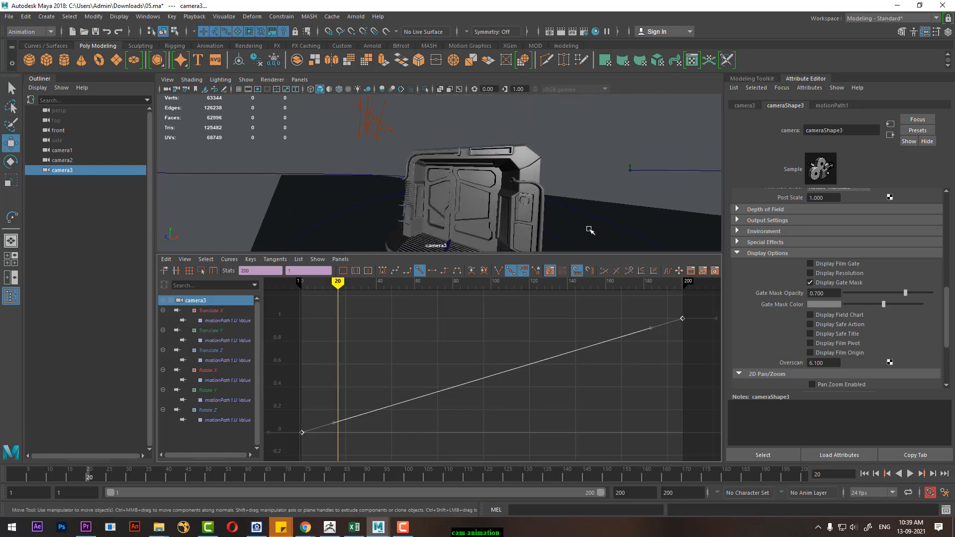
- Maximize the persp view and examine camera3's position on the helix curve around the door
key(space)
drag(581, 216, 563, 149)
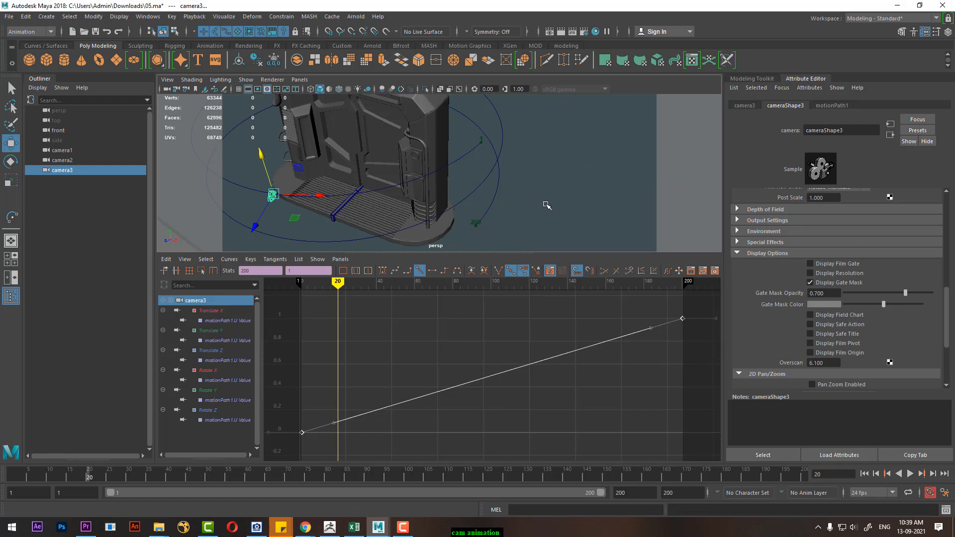
key(space)
alt+drag(533, 278, 577, 261)
alt+right_drag(572, 260, 520, 256)
alt+middle_drag(495, 291, 573, 248)
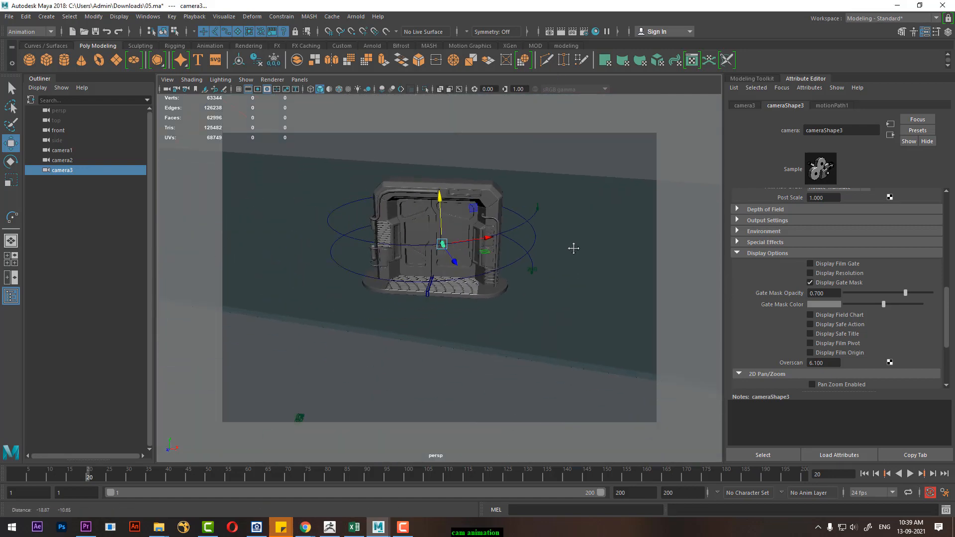
alt+drag(542, 318, 518, 287)
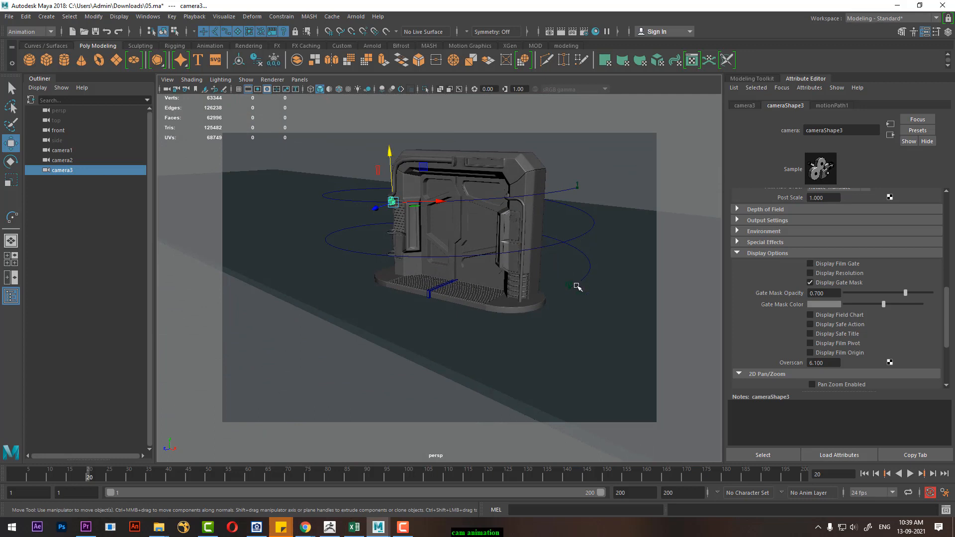
mouse_move(570, 251)
alt+mouse_down()
mouse_move(560, 277)
mouse_move(561, 258)
alt+mouse_up()
- Look through camera3 again and set its overscan to 1
click(299, 80)
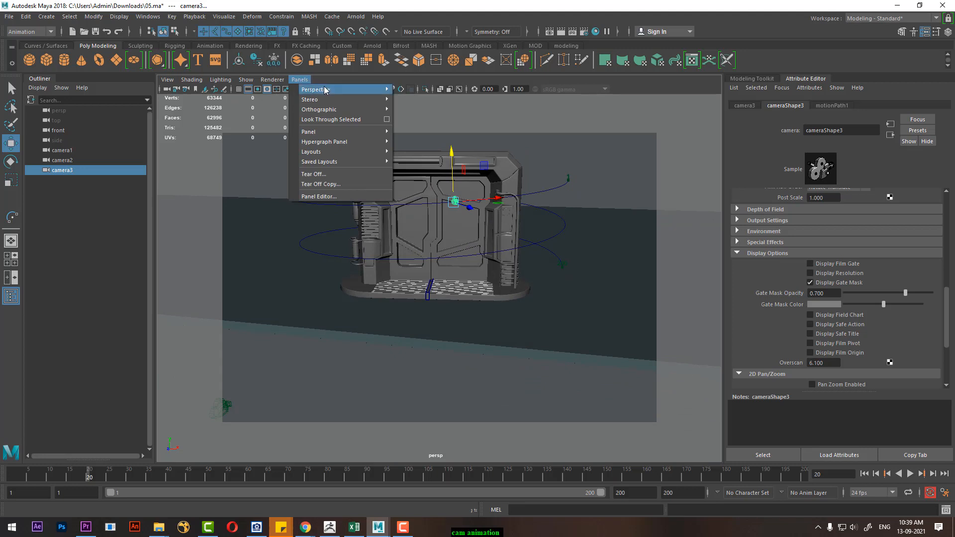
click(420, 113)
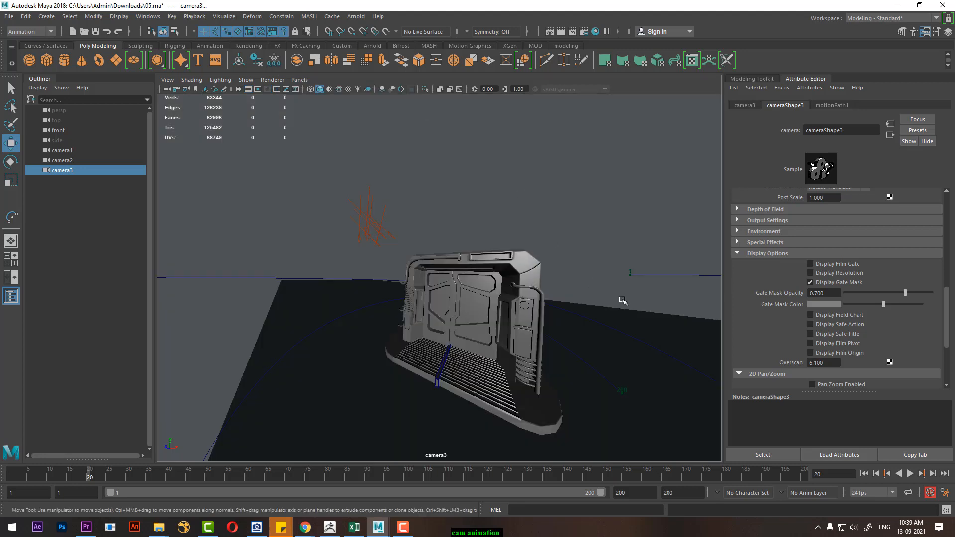
click(837, 363)
text(1)
key(Return)
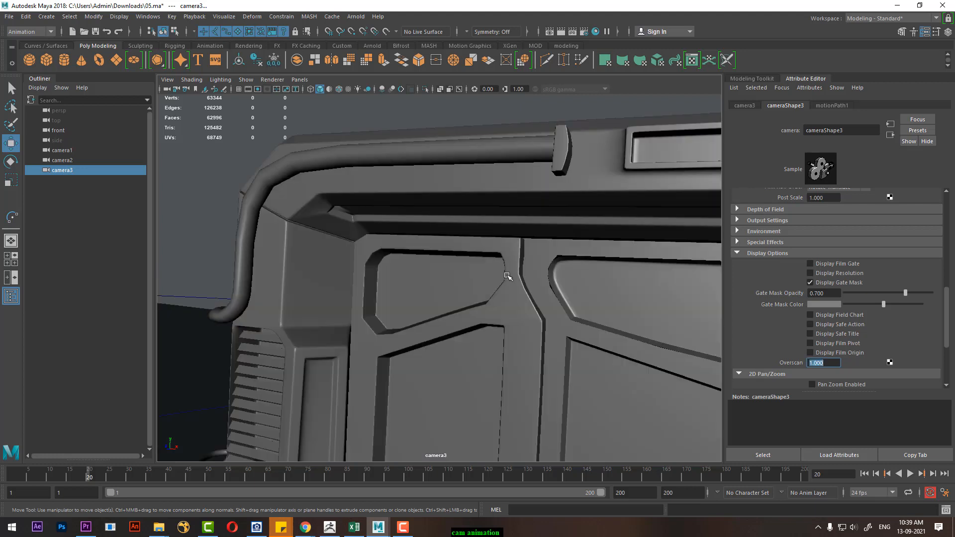
- Go to frame 29 and set camera3's focal length to 20
right_drag(507, 275, 511, 242)
drag(154, 471, 124, 480)
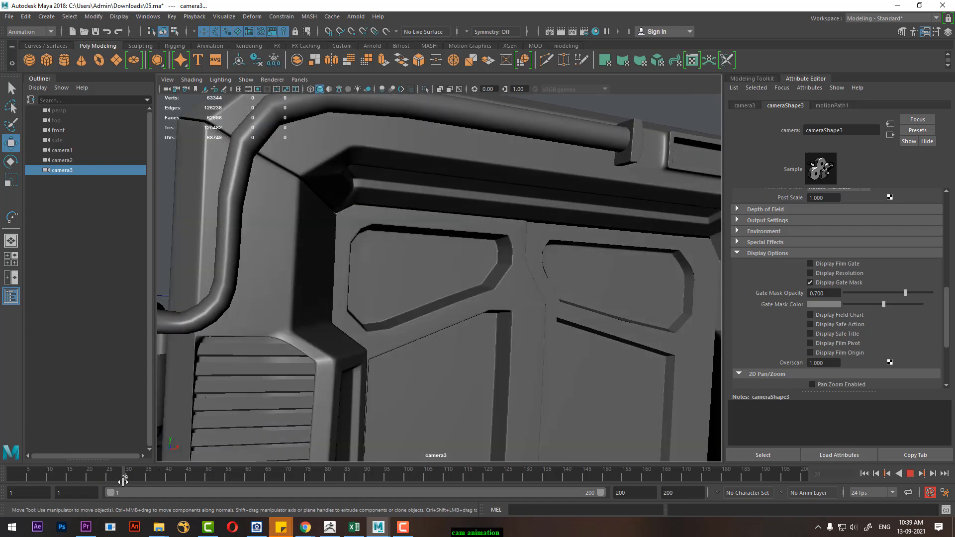
scroll(838, 261, up, 8)
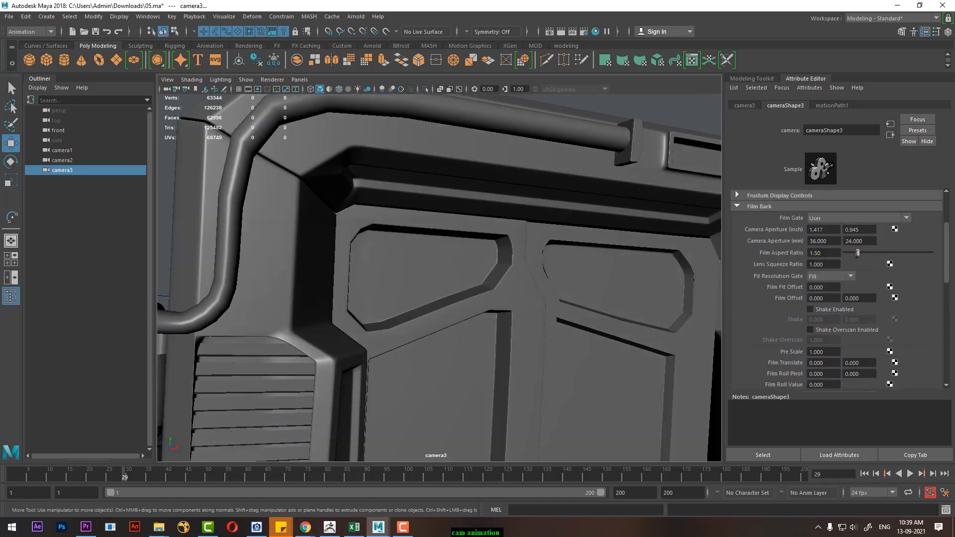
click(745, 106)
click(786, 105)
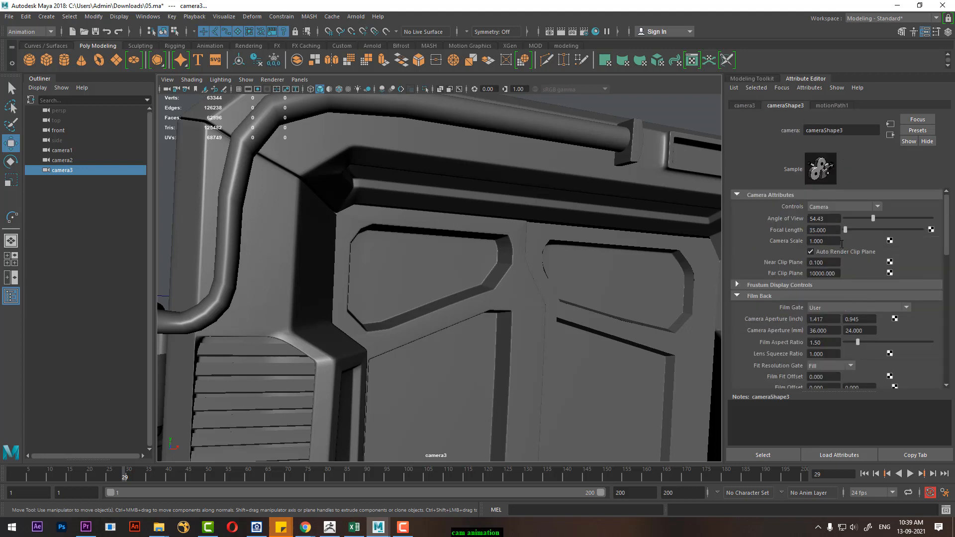
click(832, 231)
text(20)
key(Return)
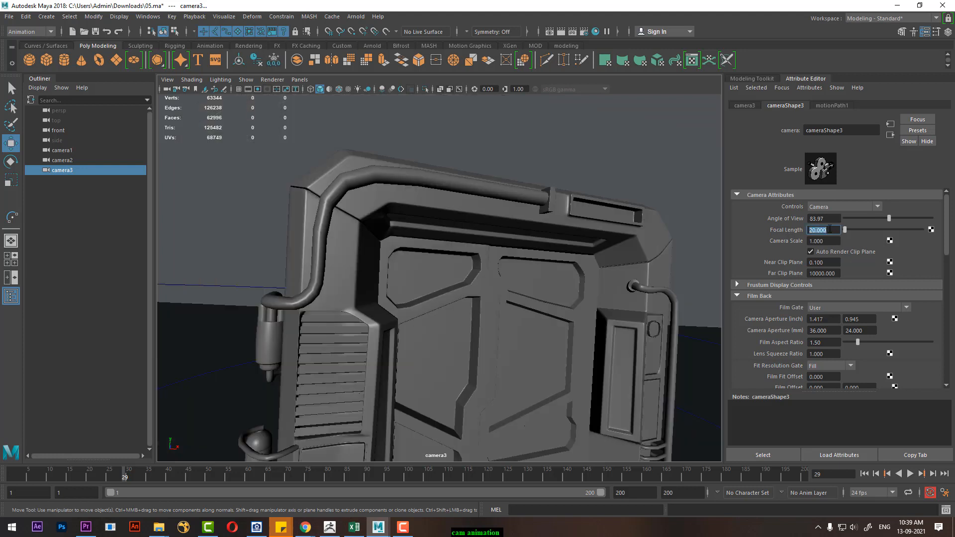
- Play the animation from frame 1 through the widened camera3, and scrub through frame 72 to frame 86
click(864, 474)
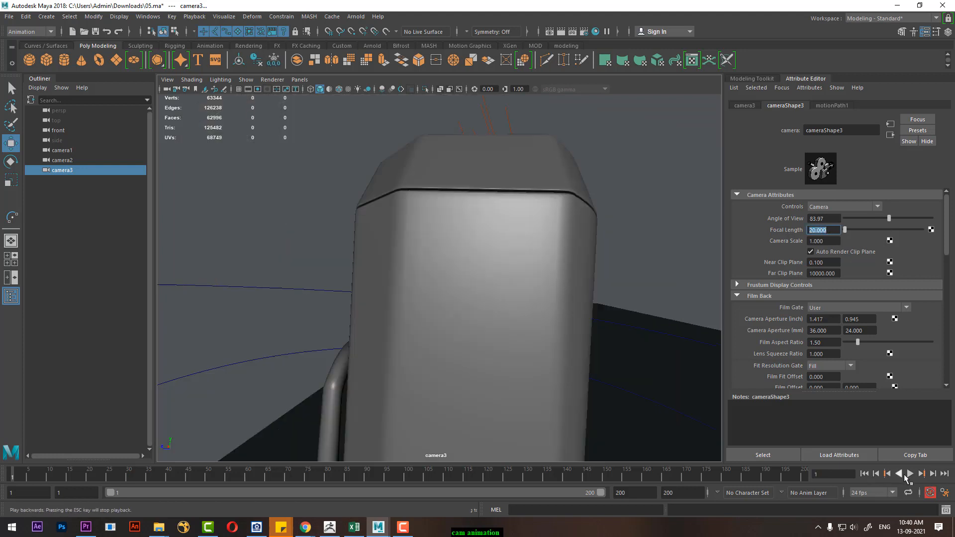
click(910, 473)
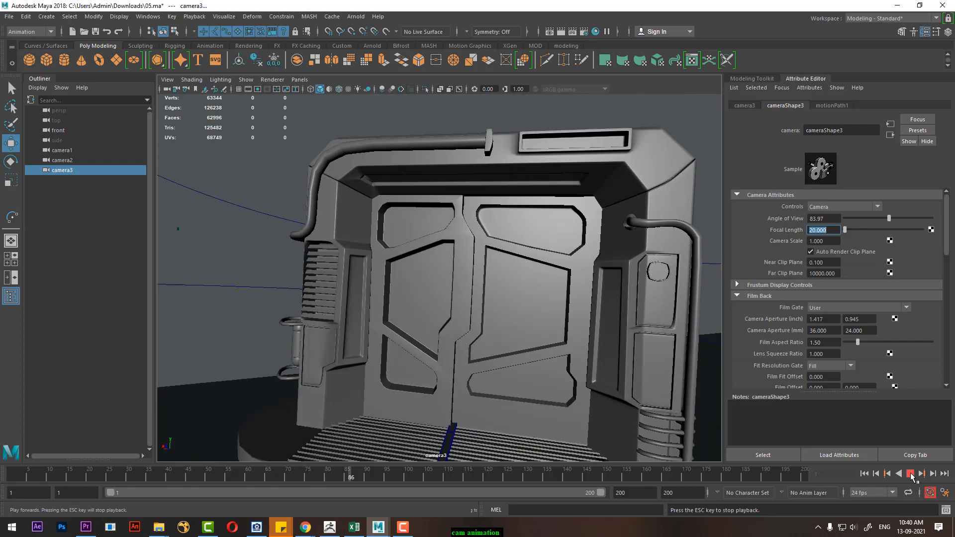
click(910, 473)
drag(373, 478, 296, 481)
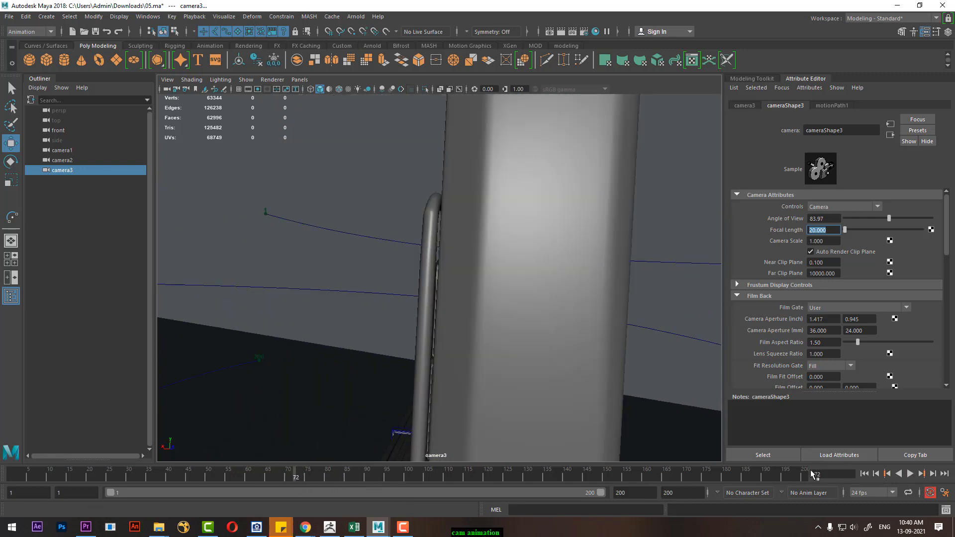
drag(301, 481, 351, 478)
click(403, 526)
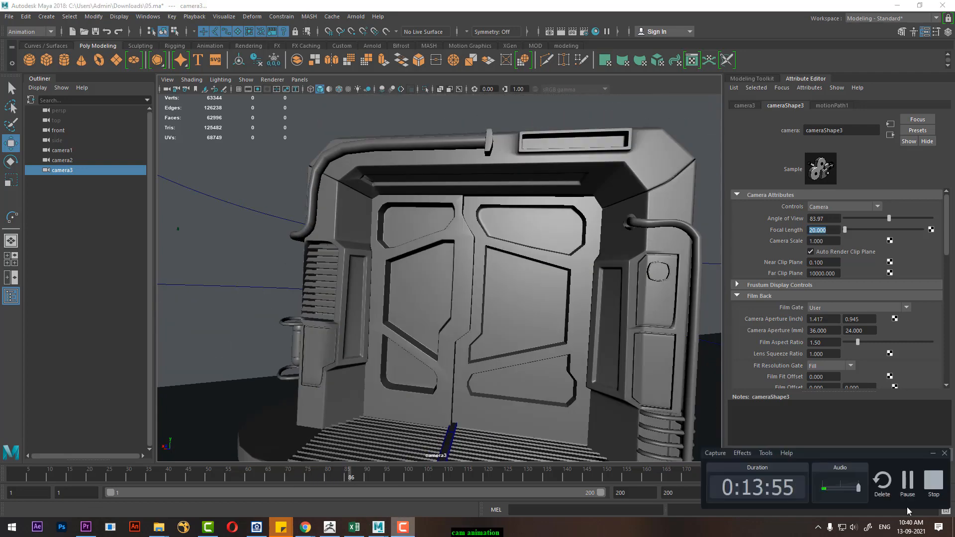